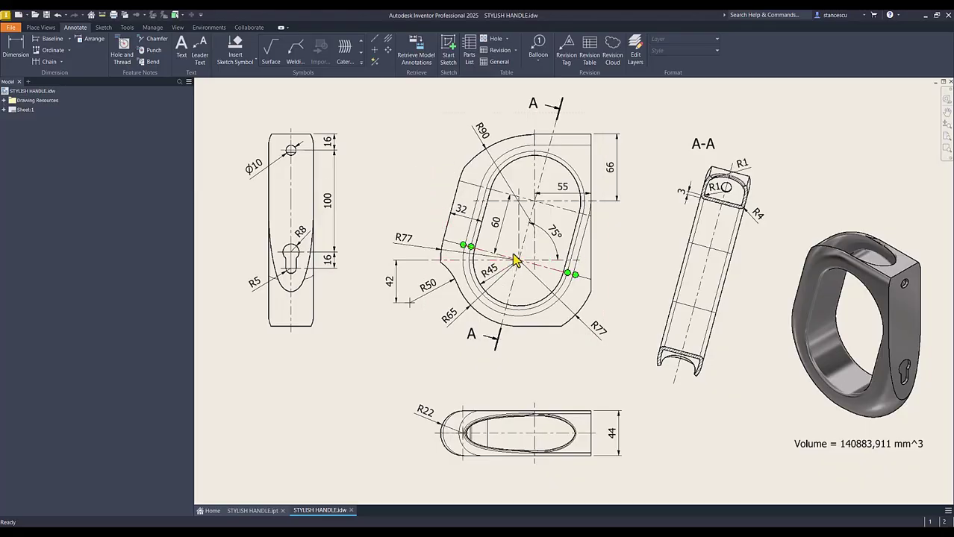
# Examine the handle drawing's main view dimensions, section A-A and the lower view with its end radius and overall width
pyautogui.scroll(3, 514, 254)
pyautogui.moveTo(514, 254)
pyautogui.mouseDown(button='middle')
pyautogui.moveTo(537, 303)
pyautogui.moveTo(520, 325)
pyautogui.mouseUp(button='middle')
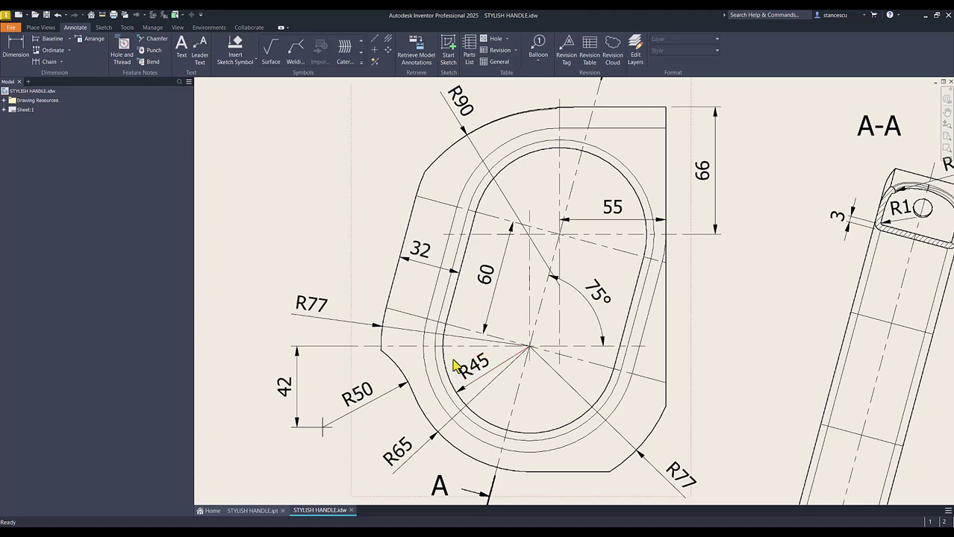
pyautogui.moveTo(341, 317); pyautogui.dragTo(347, 237, button='middle')
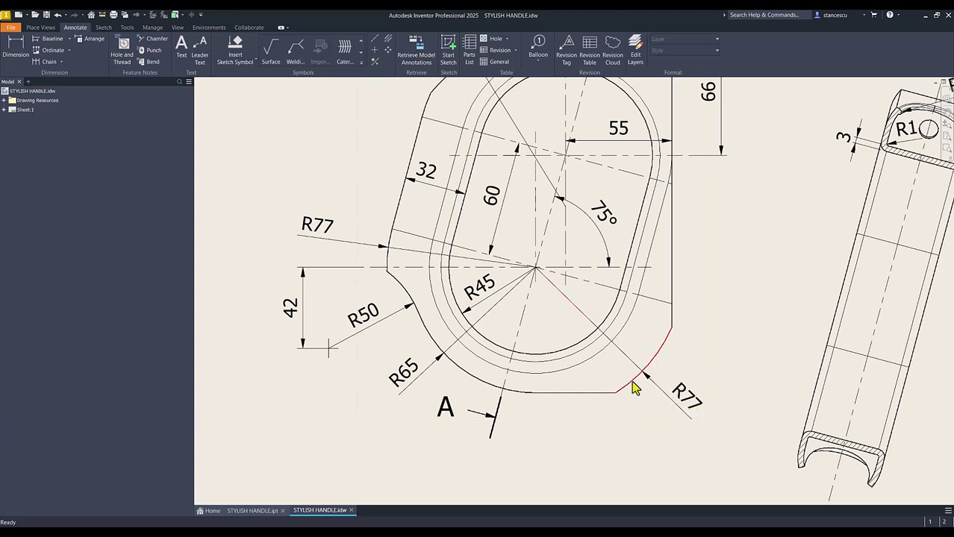
pyautogui.scroll(-2, 642, 420)
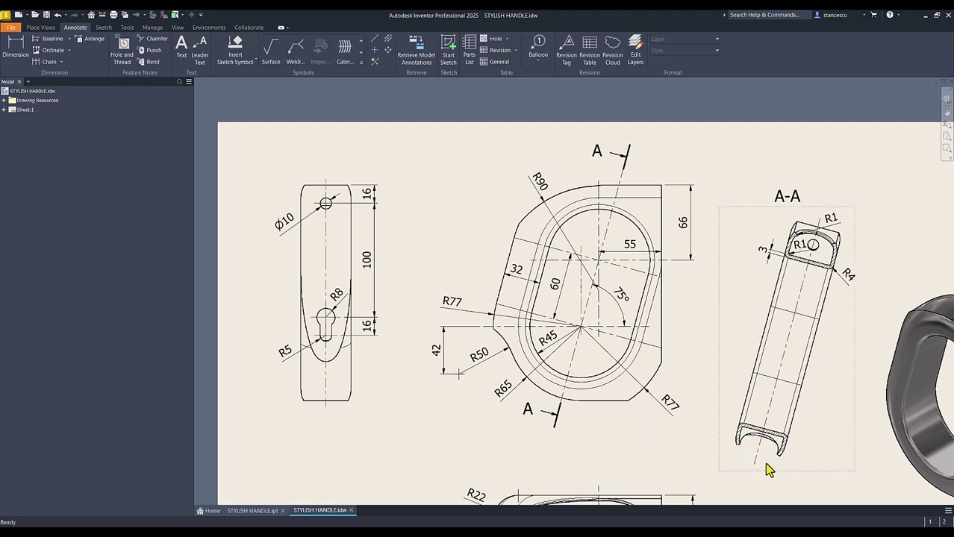
pyautogui.moveTo(732, 452)
pyautogui.mouseDown(button='middle')
pyautogui.moveTo(715, 439)
pyautogui.moveTo(726, 346)
pyautogui.mouseUp(button='middle')
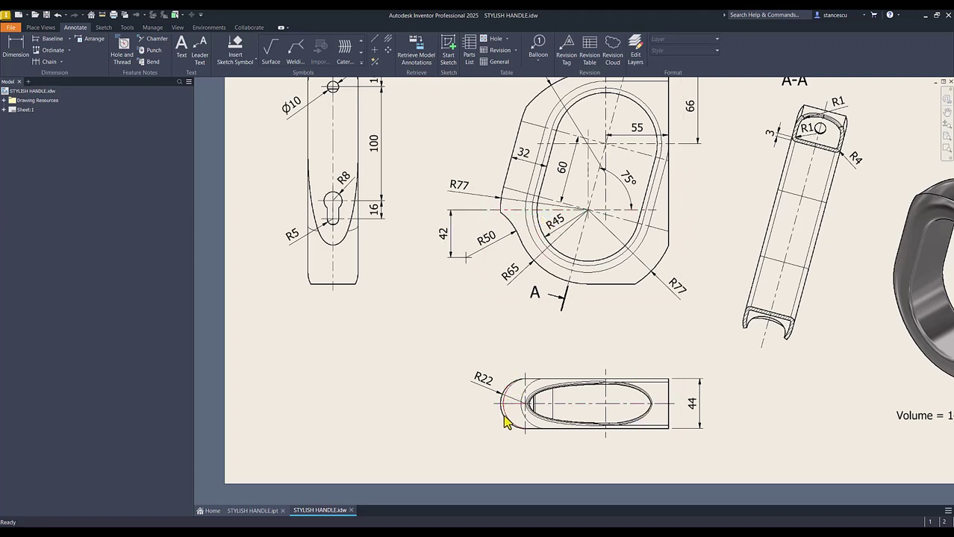
pyautogui.click(694, 409)
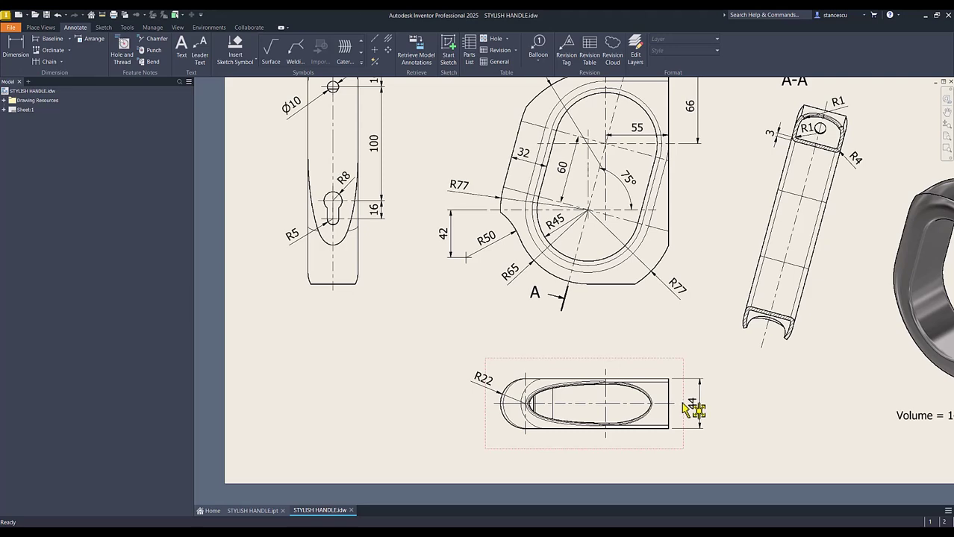
pyautogui.press('Num_Lock')
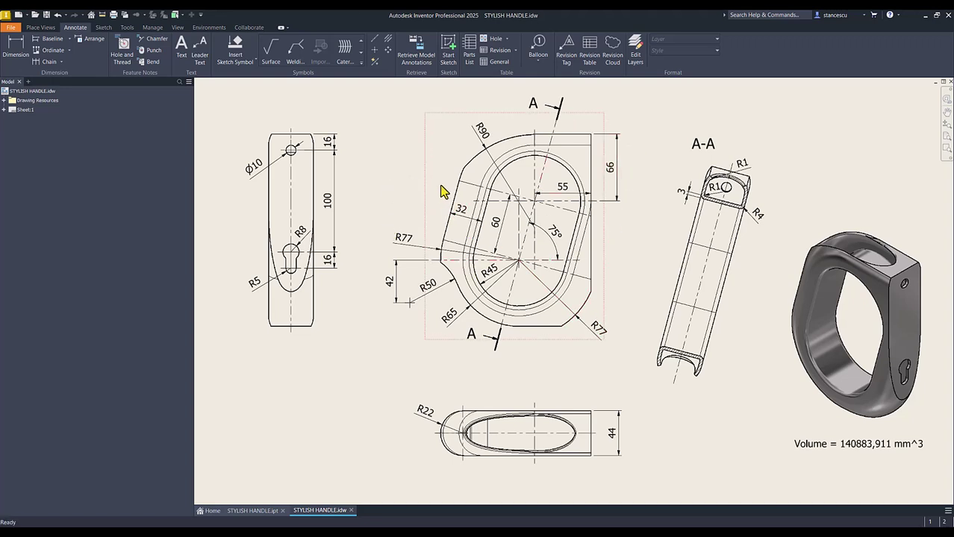
pyautogui.click(394, 164)
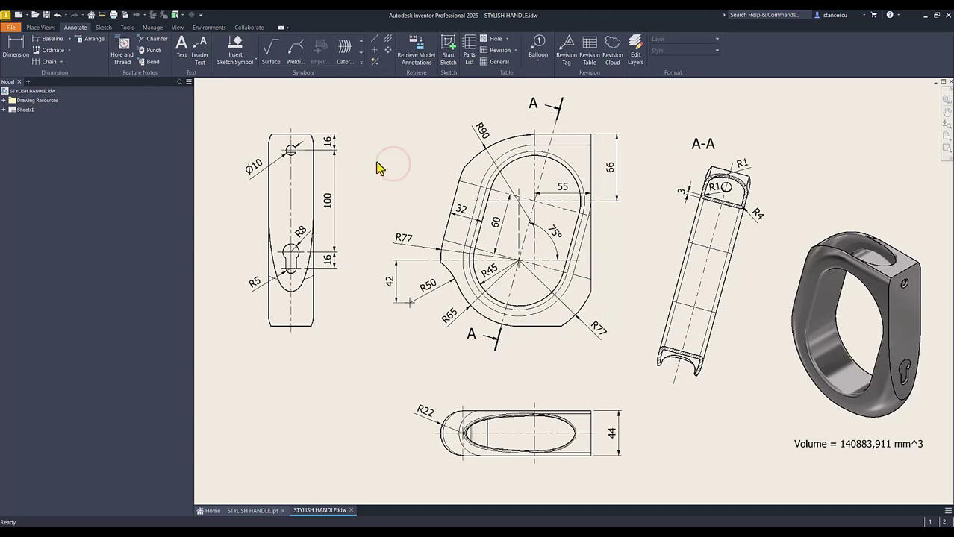
# Create a new part from the metric Standard (mm).ipt template and start a 2D sketch on the XY plane
pyautogui.click(27, 28)
pyautogui.click(18, 16)
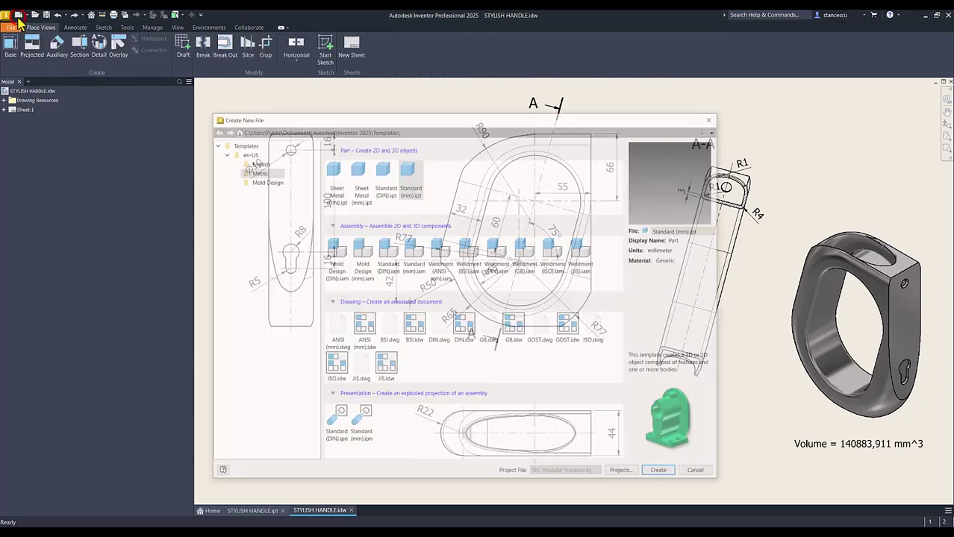
pyautogui.doubleClick(409, 179)
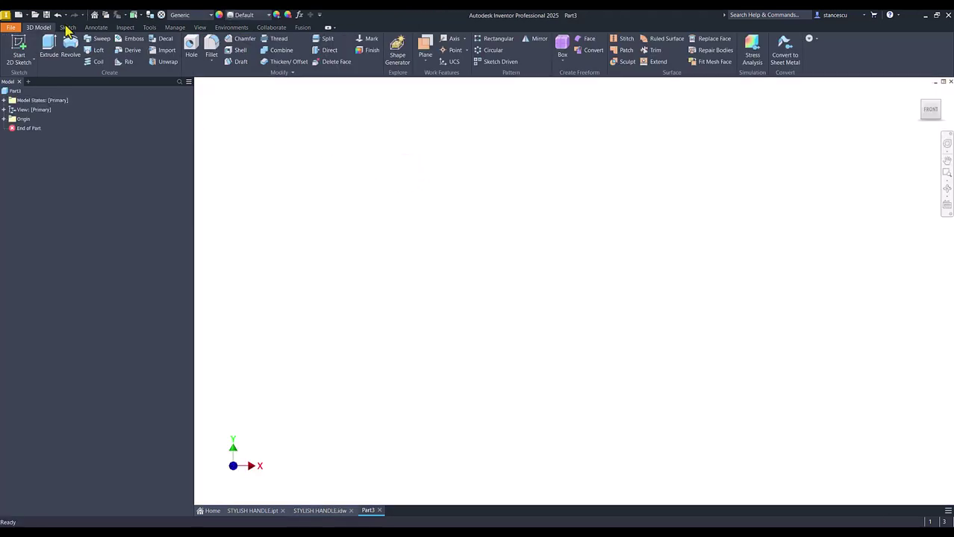
pyautogui.click(19, 48)
pyautogui.click(525, 158)
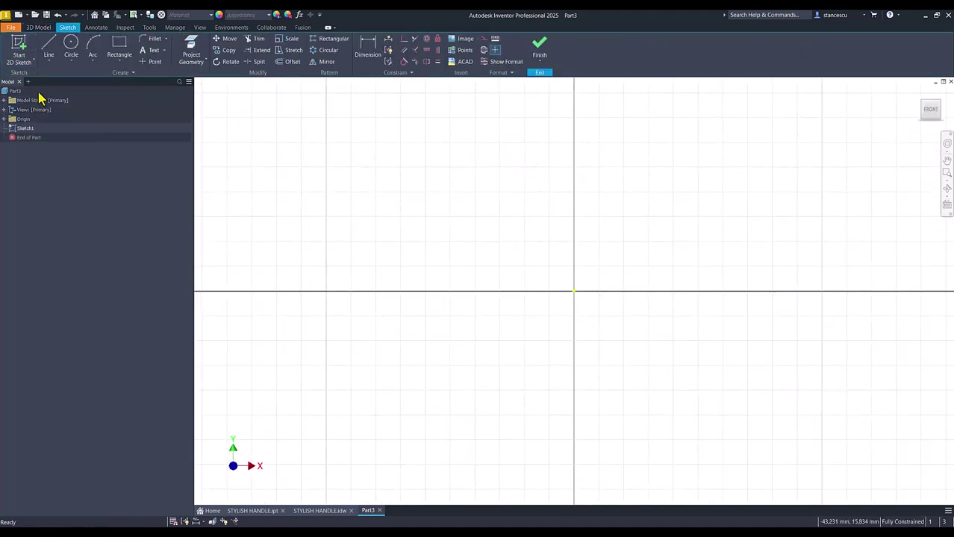
# Sketch a center-to-center slot from the origin with centres 60 mm apart at 75 degrees and a width of 45*2 mm
pyautogui.click(126, 64)
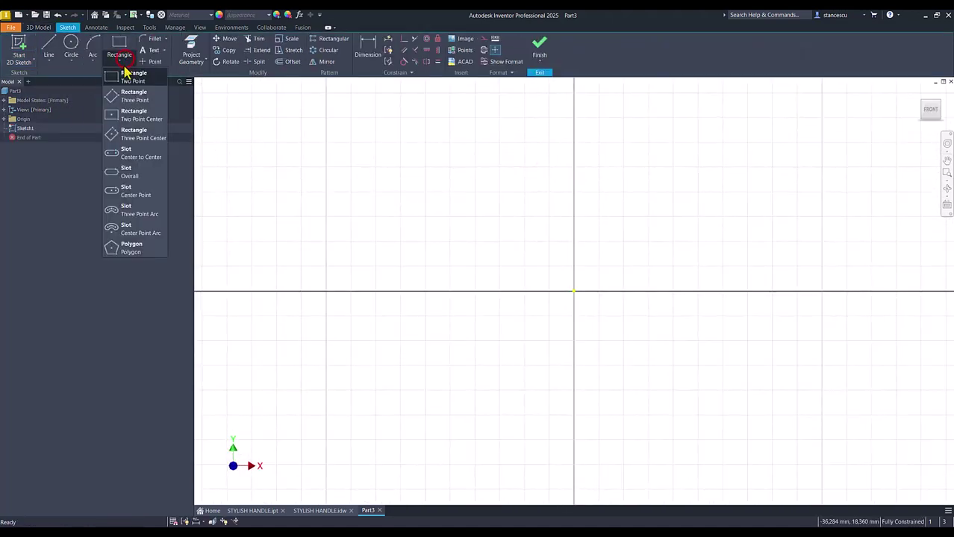
pyautogui.click(138, 157)
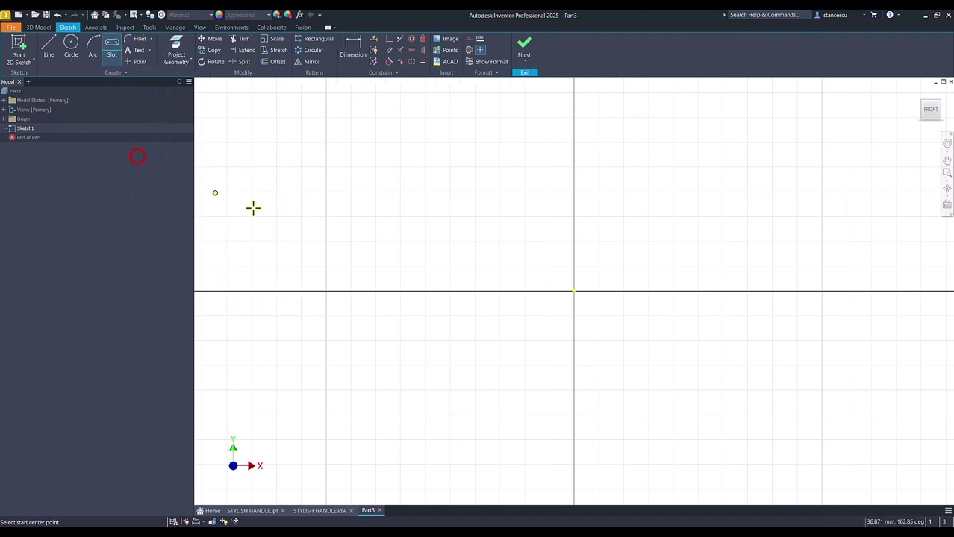
pyautogui.click(573, 291)
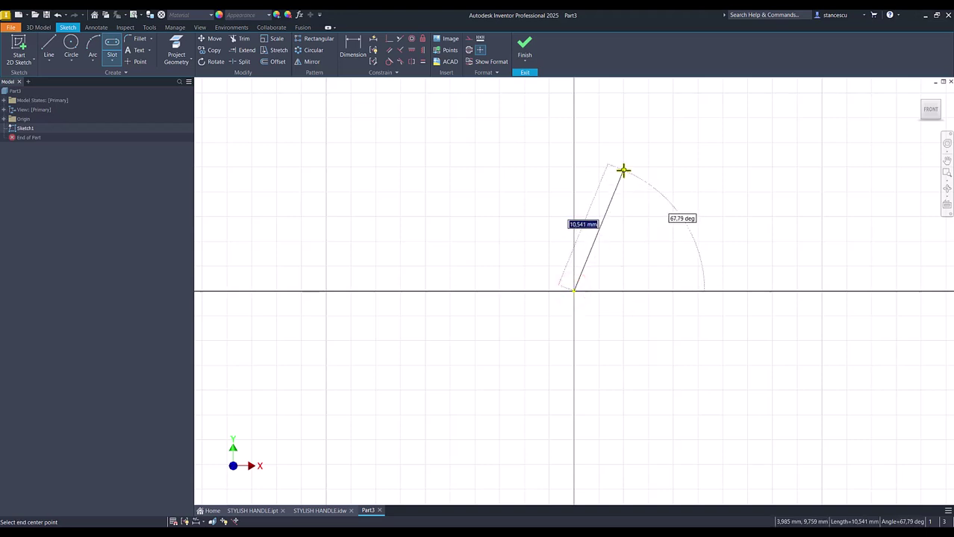
pyautogui.write('60')
pyautogui.press('Tab')
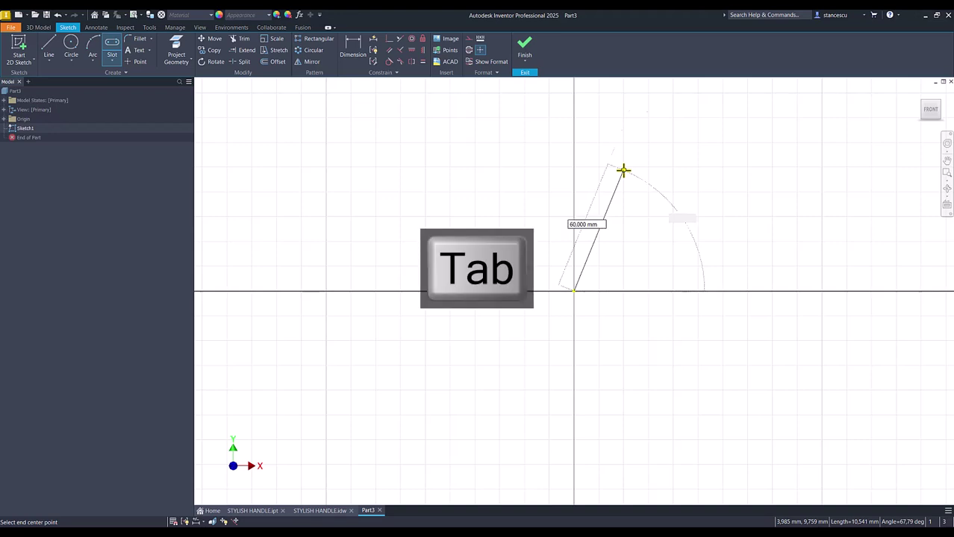
pyautogui.write('75')
pyautogui.press('Return')
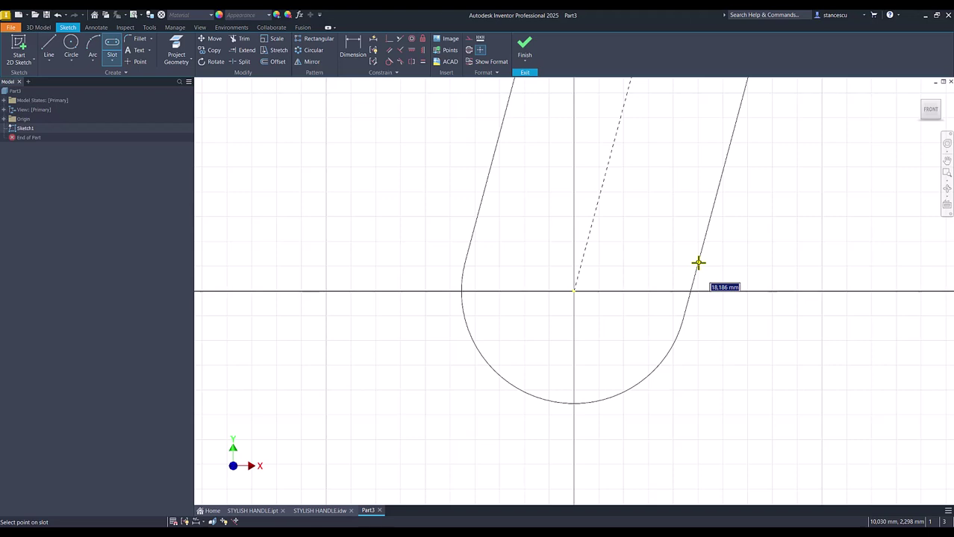
pyautogui.write('45')
pyautogui.press('Return')
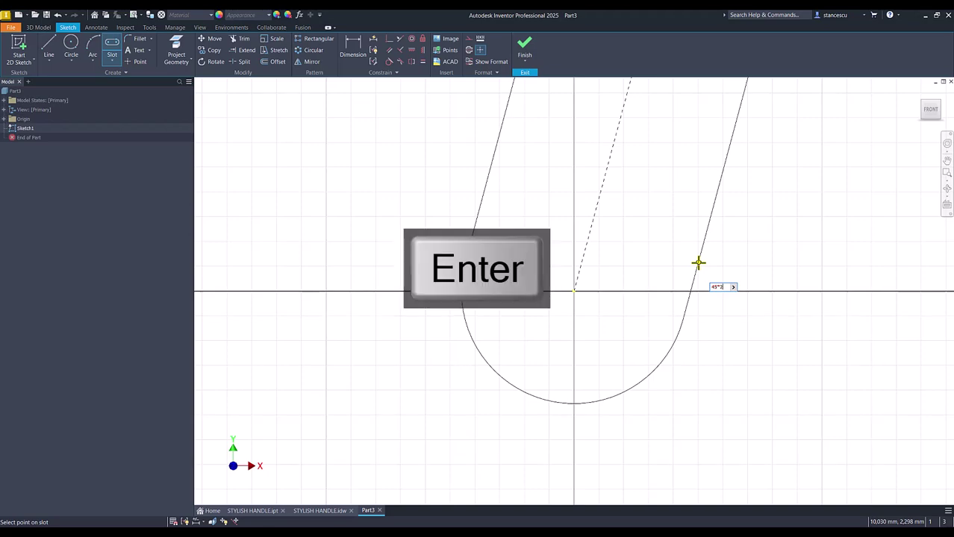
pyautogui.press('Return')
pyautogui.press('Num_Lock')
pyautogui.middleClick(699, 263)
pyautogui.middleClick(699, 263)
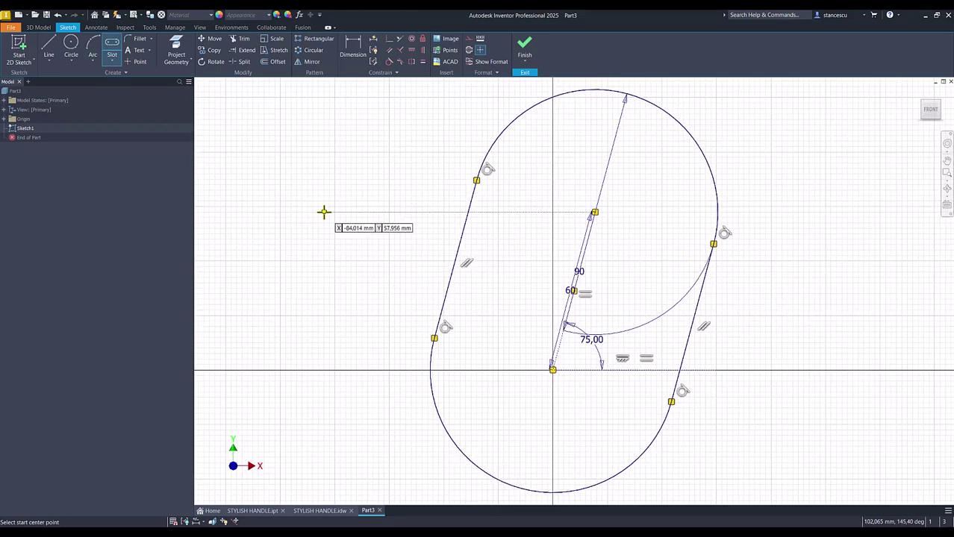
pyautogui.press('Escape')
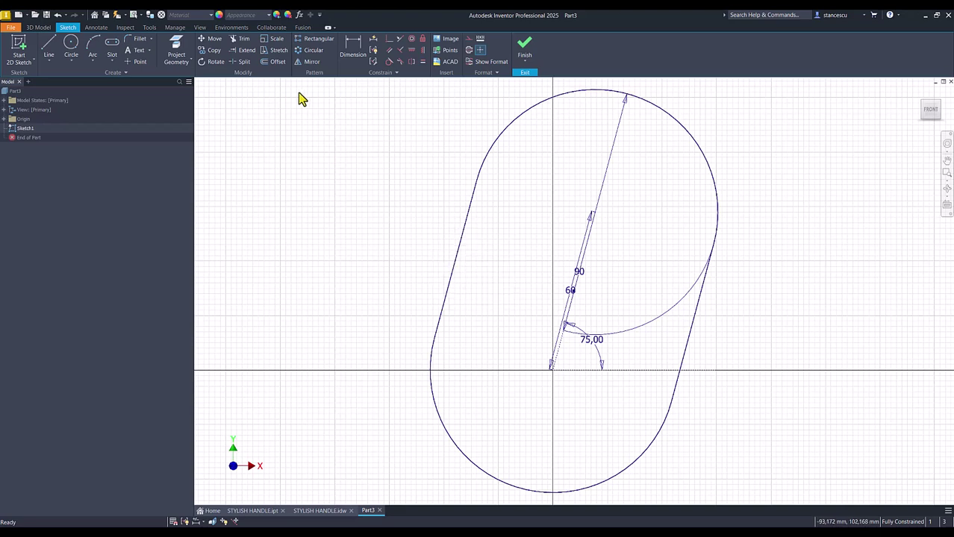
# Offset the slot outline outward by 32 mm and finish the sketch
pyautogui.click(277, 62)
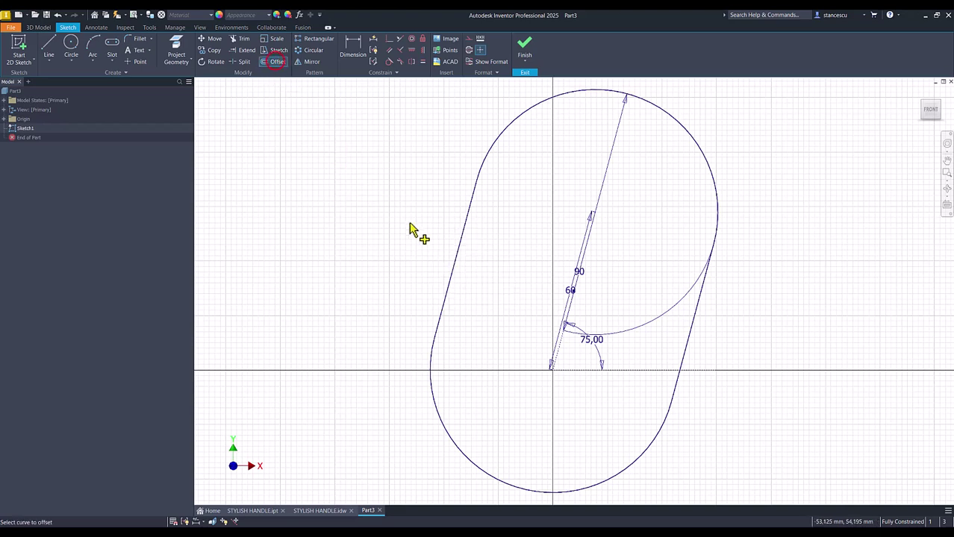
pyautogui.click(453, 275)
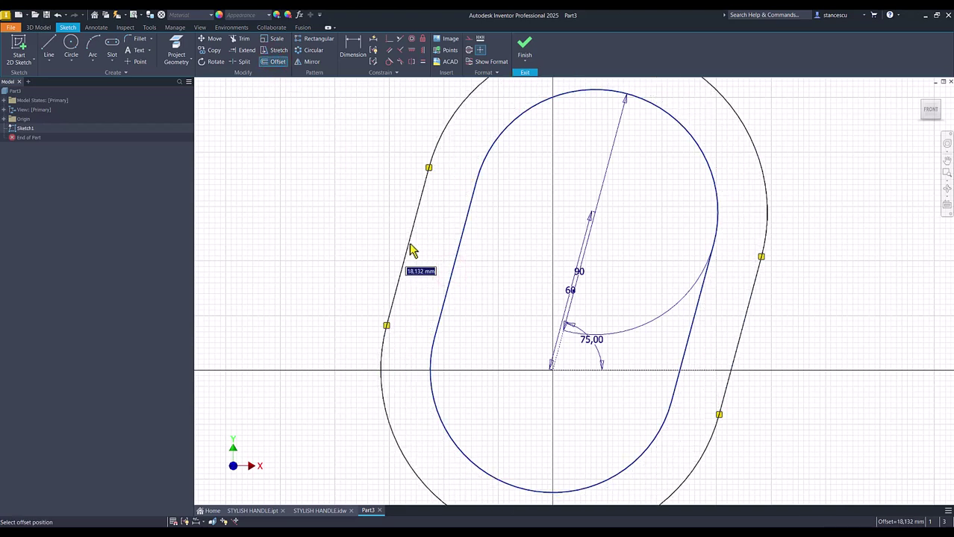
pyautogui.write('3')
pyautogui.press('Return')
pyautogui.press('Num_Lock')
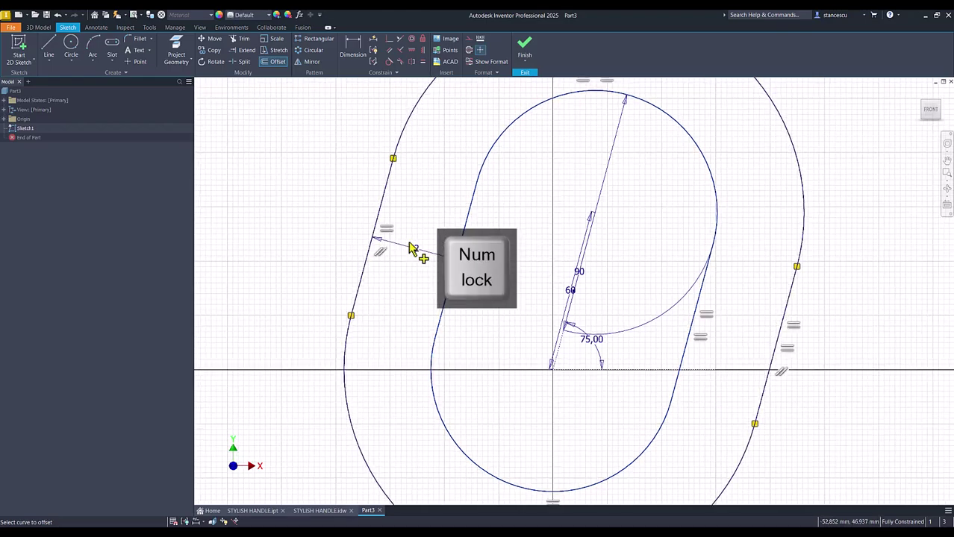
pyautogui.click(522, 50)
# Extrude the ring profile between the two slot outlines symmetrically to a total thickness of 44 mm
pyautogui.press('F6')
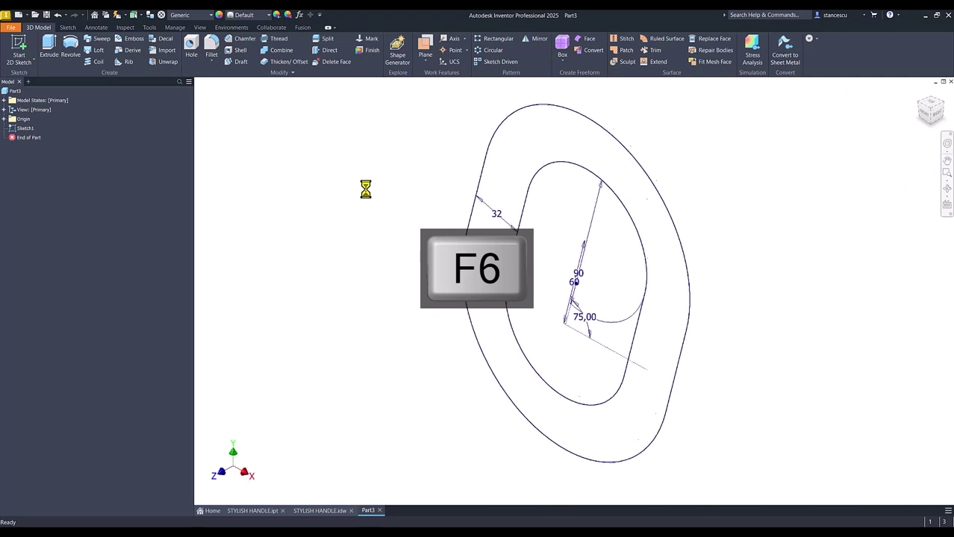
pyautogui.click(50, 46)
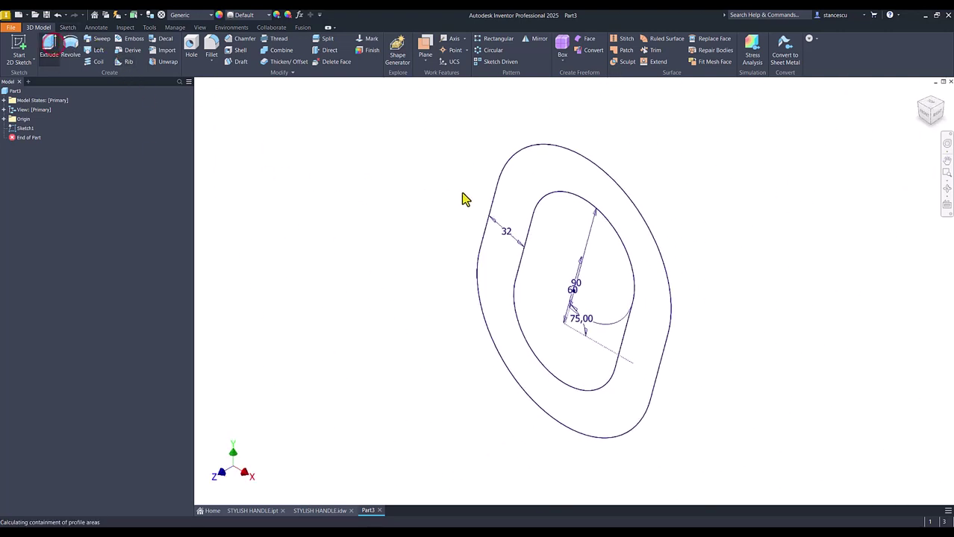
pyautogui.click(530, 207)
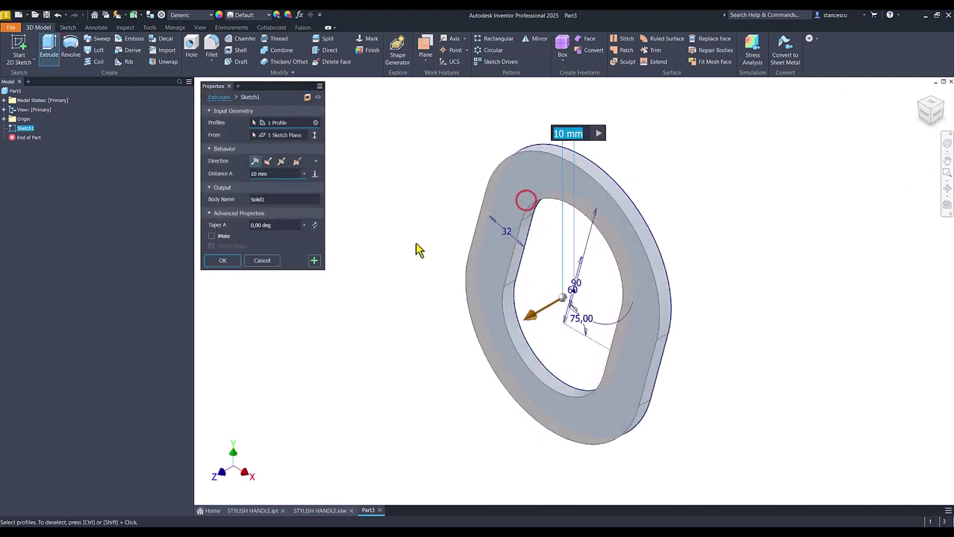
pyautogui.click(282, 161)
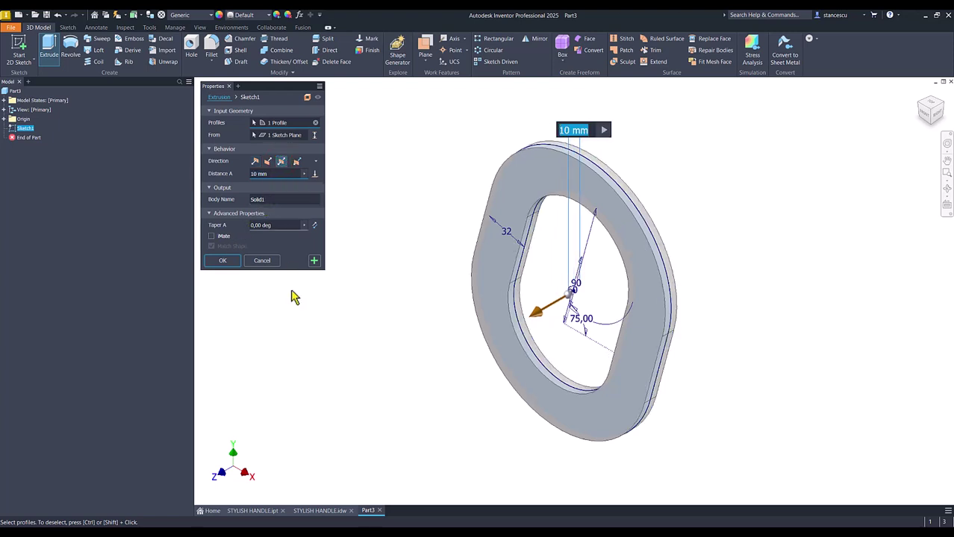
pyautogui.press('Return')
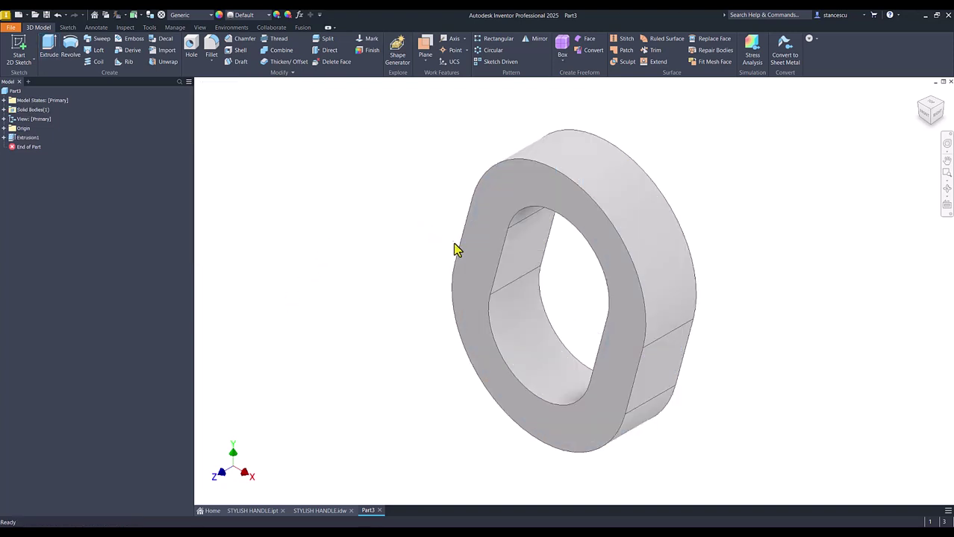
# Fillet the ring's outer edges on both the front and back faces with a 22 mm radius
pyautogui.click(460, 246)
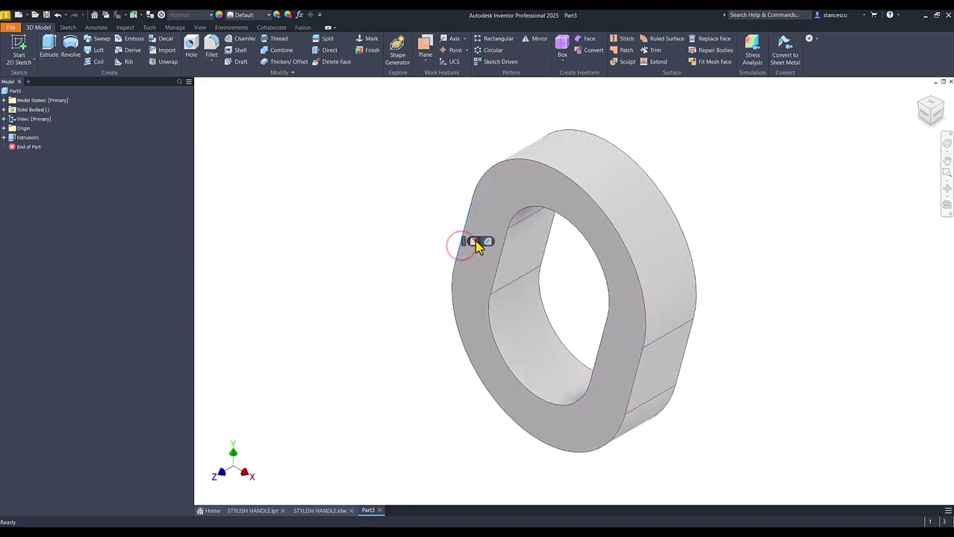
pyautogui.click(476, 242)
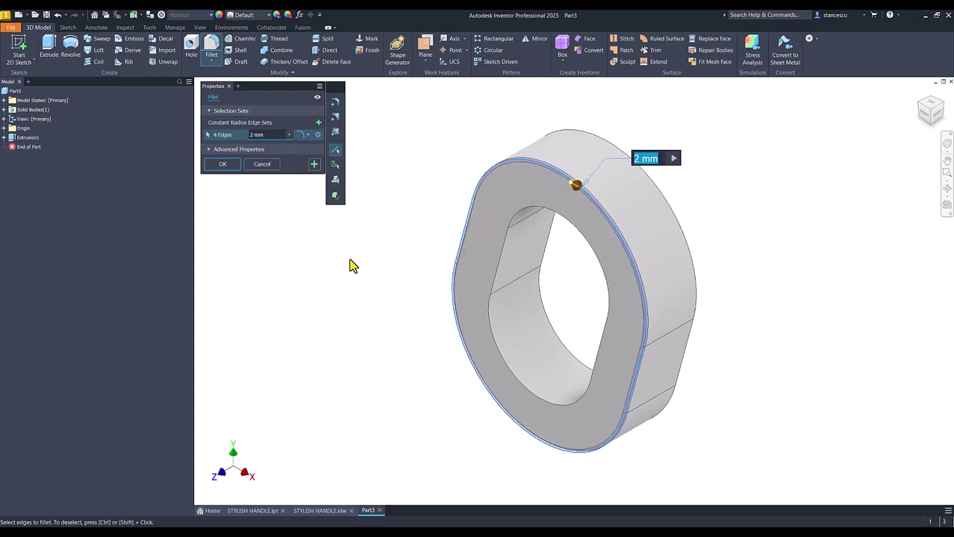
pyautogui.write('22')
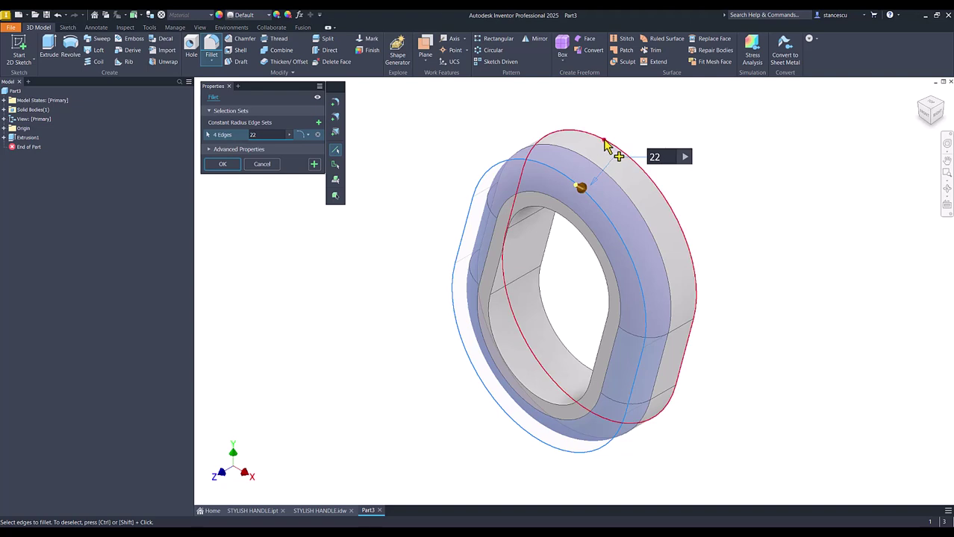
pyautogui.click(607, 148)
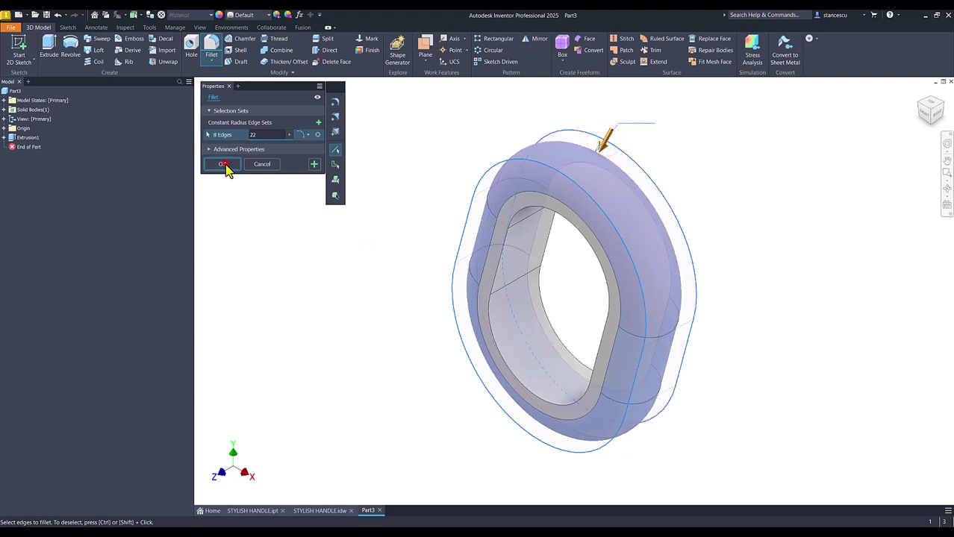
pyautogui.click(224, 165)
pyautogui.press('F6')
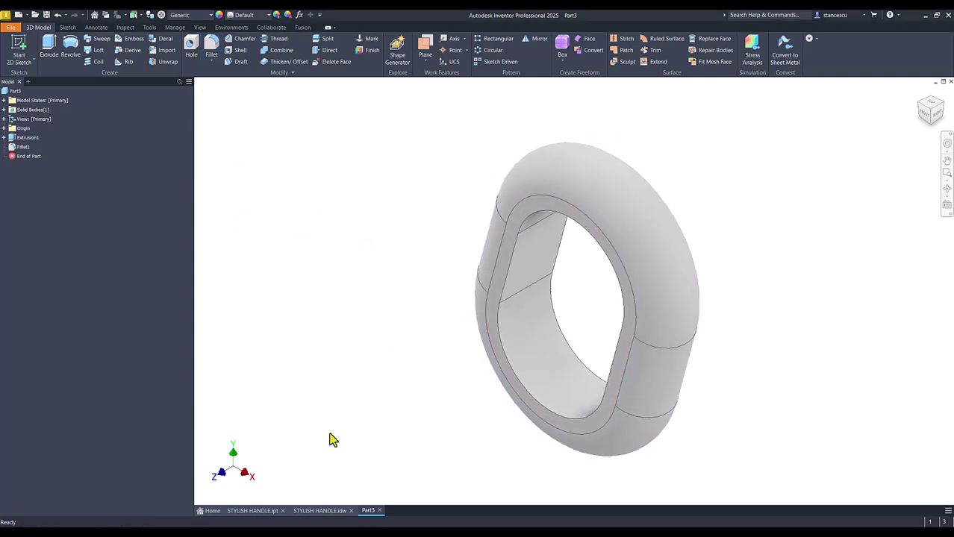
# Examine the R90 arc and the 55 mm dimension in the STYLISH HANDLE.idw main view, and return to the new part
pyautogui.click(312, 512)
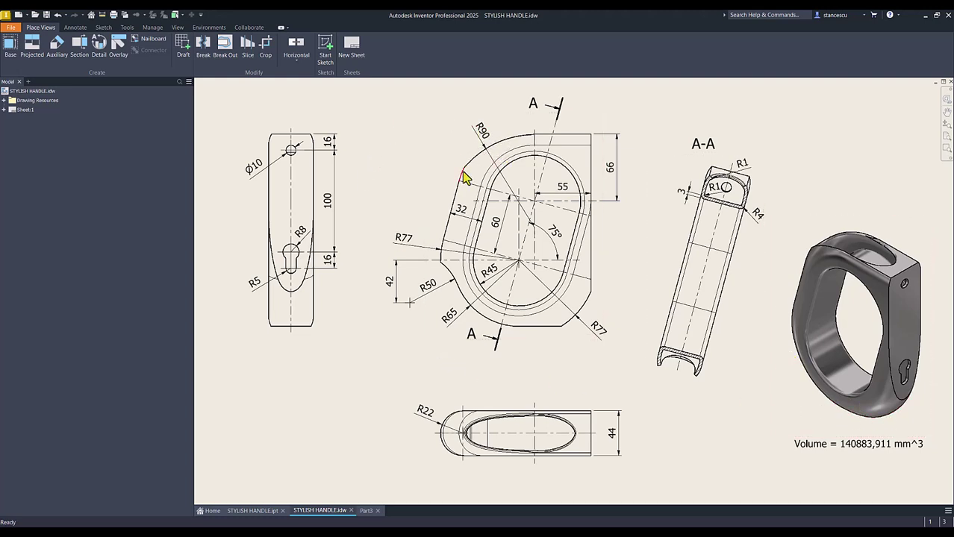
pyautogui.click(483, 137)
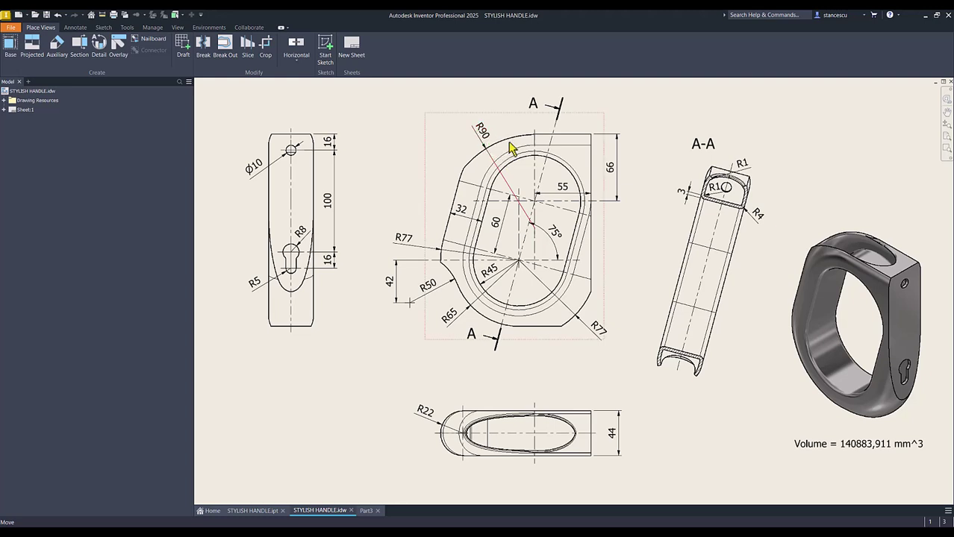
pyautogui.click(565, 194)
pyautogui.click(298, 370)
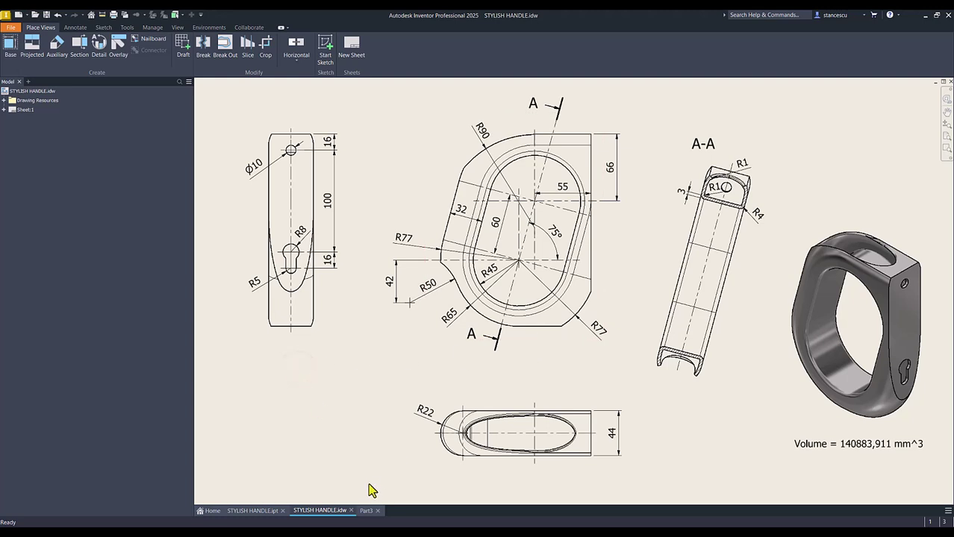
pyautogui.click(366, 511)
pyautogui.click(338, 257)
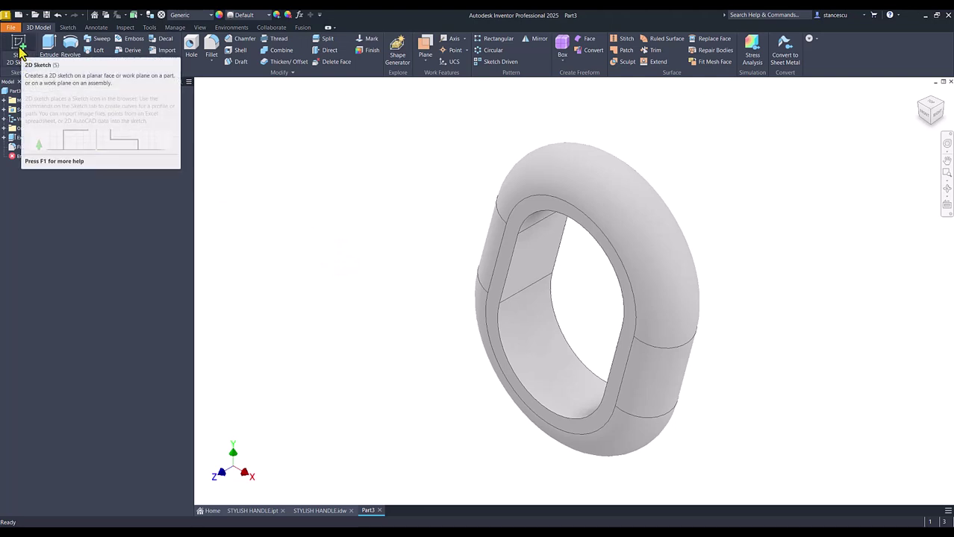
# Start a sketch on the XY plane and slice the ring's graphics at the sketch plane
pyautogui.click(5, 129)
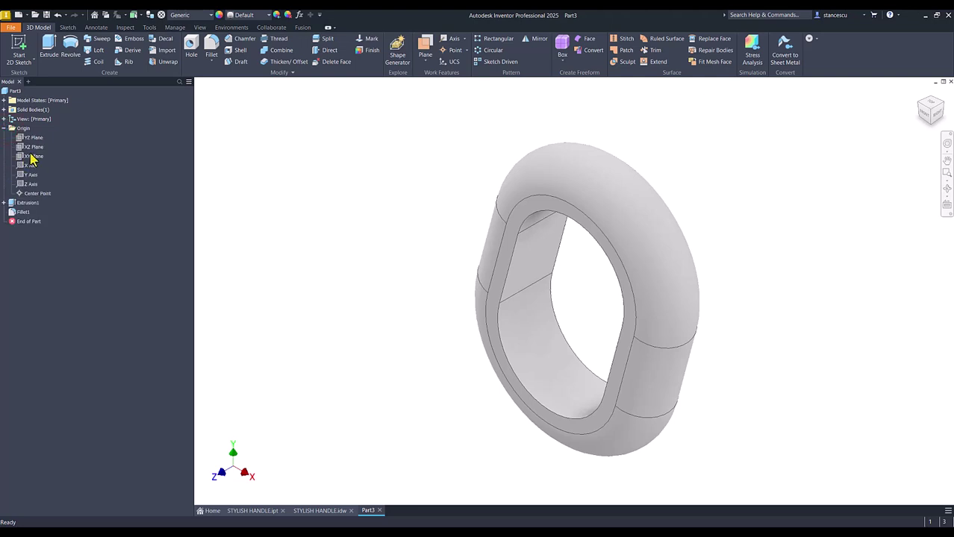
pyautogui.click(31, 156)
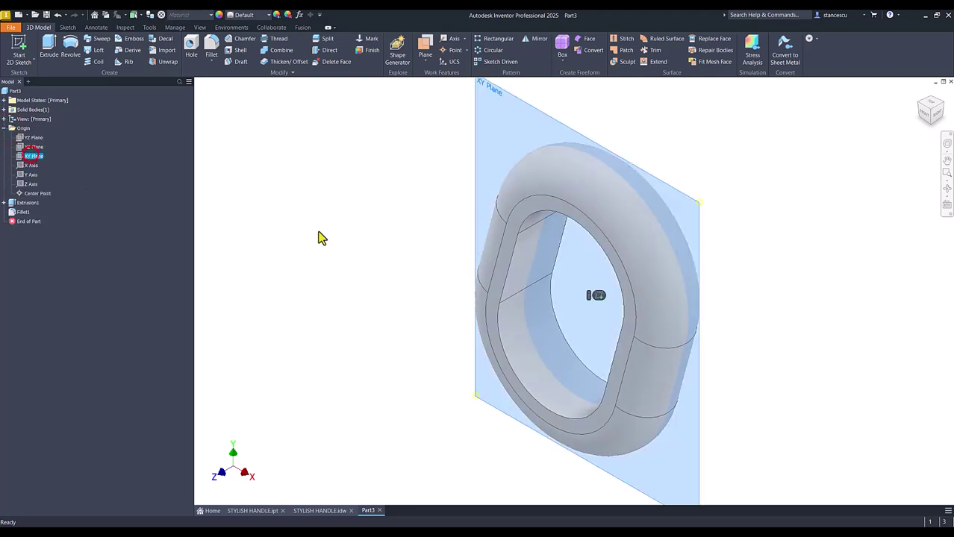
pyautogui.click(602, 295)
pyautogui.press('F7')
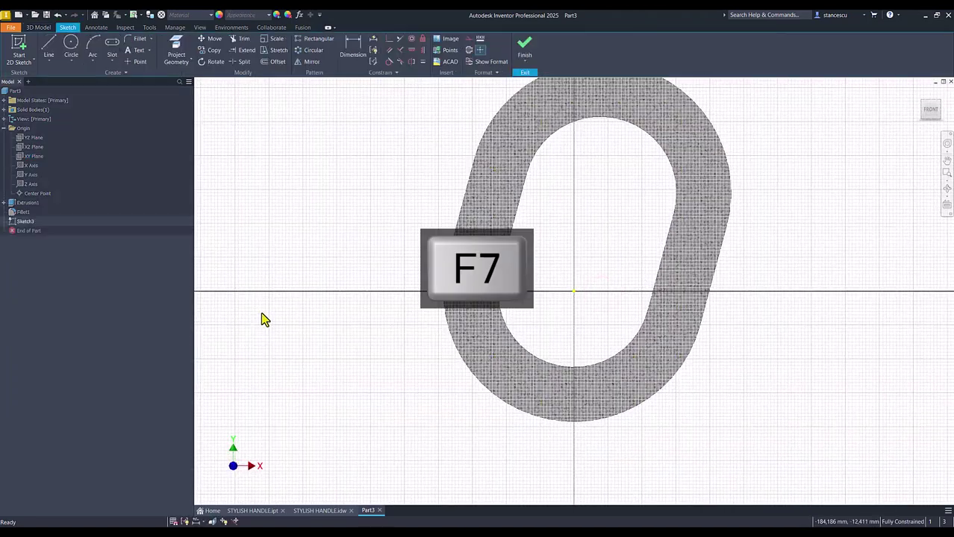
pyautogui.press('Num_Lock')
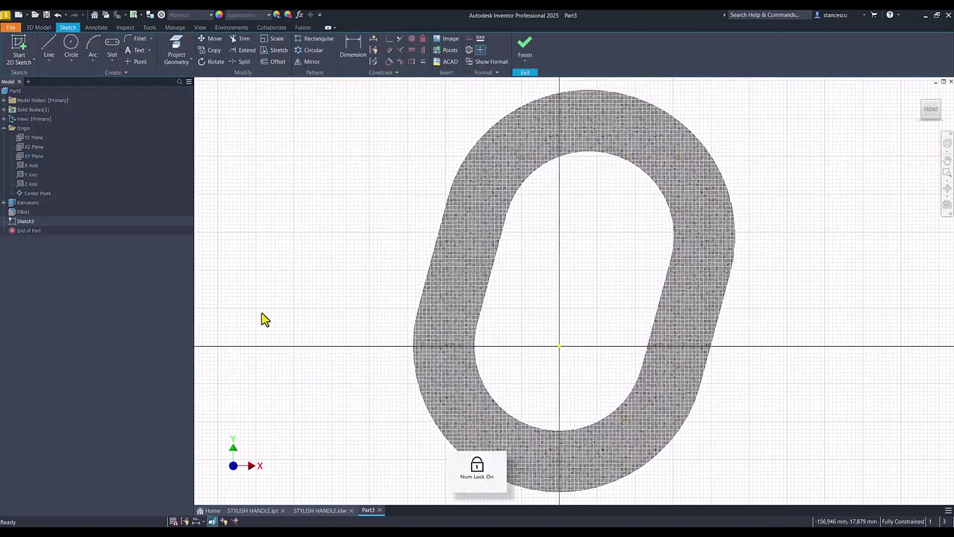
pyautogui.click(371, 162)
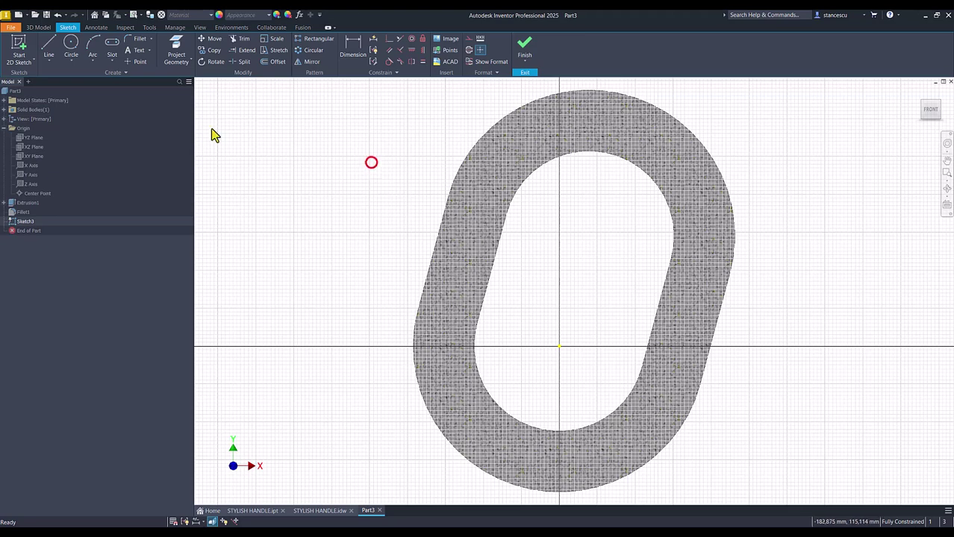
# Project the upper arc, right straight edge and lower arc of the ring's outer contour into the sketch
pyautogui.click(177, 53)
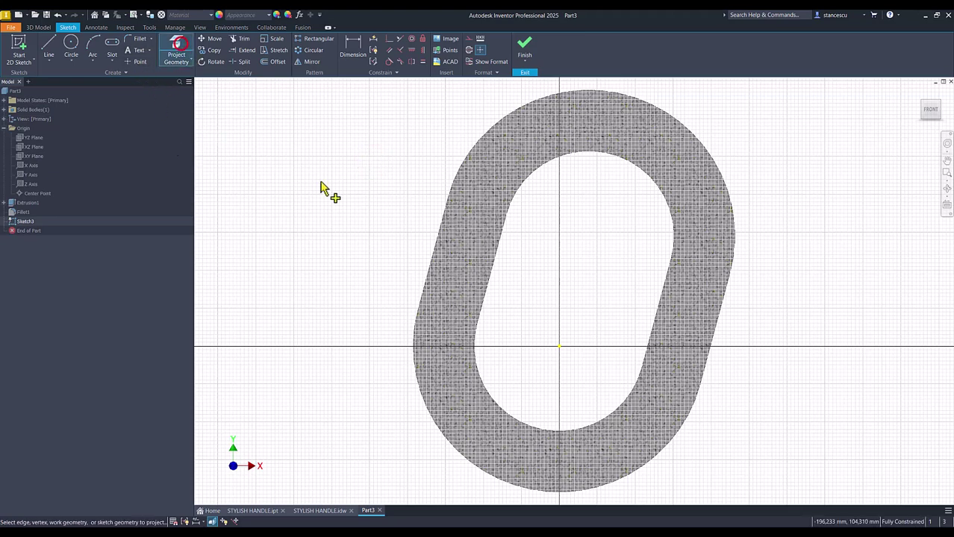
pyautogui.click(500, 125)
pyautogui.click(724, 297)
pyautogui.click(691, 407)
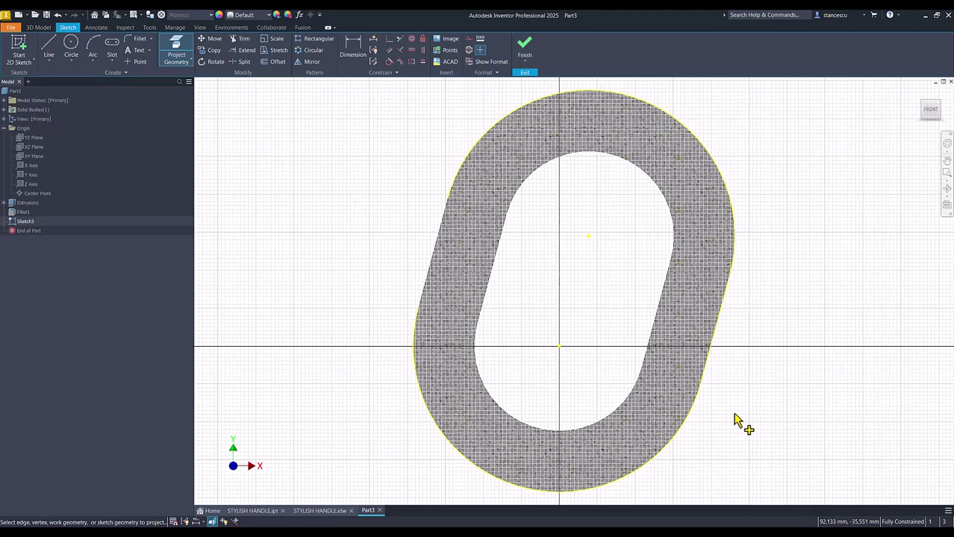
pyautogui.click(459, 455)
pyautogui.click(318, 390)
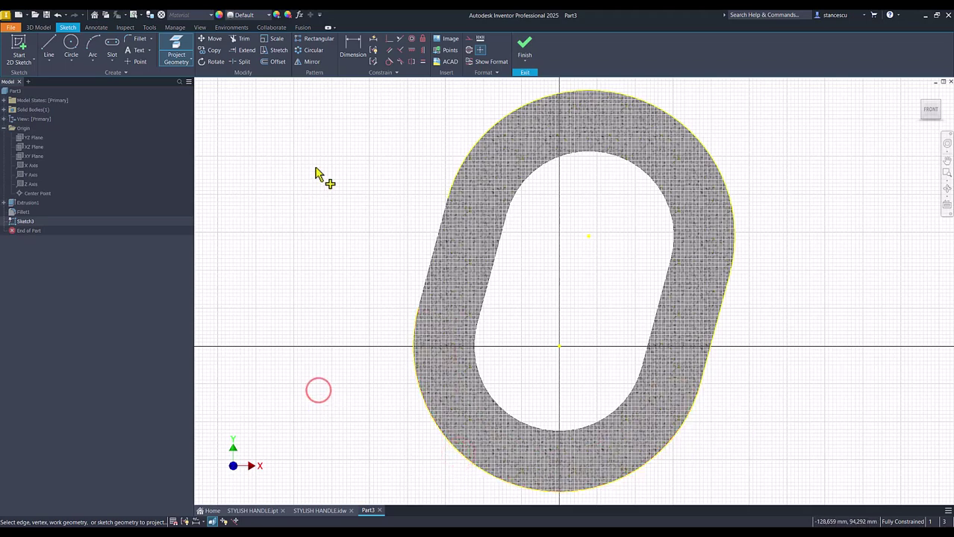
# Draw a three-point arc of radius 90 mm from the outer contour's upper-left side to above the ring's opening
pyautogui.click(93, 47)
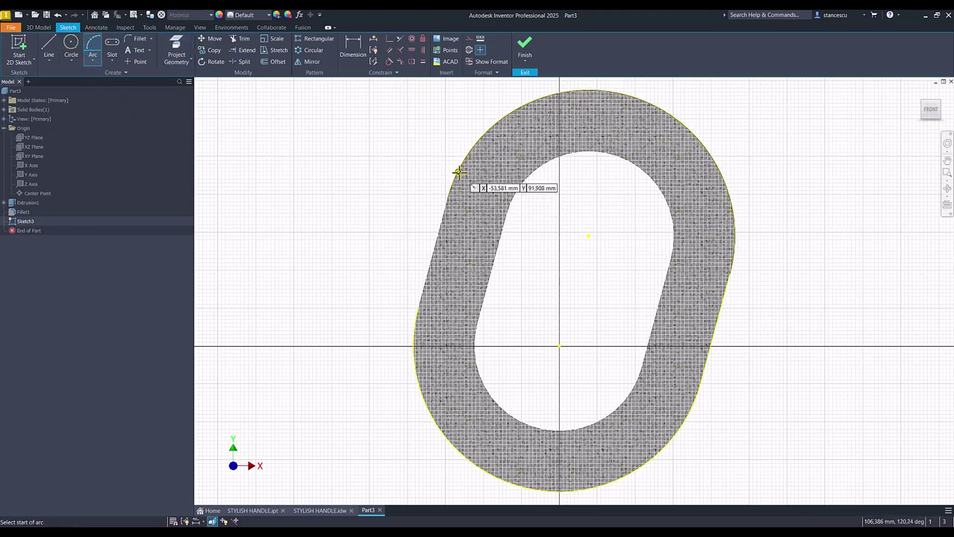
pyautogui.click(458, 173)
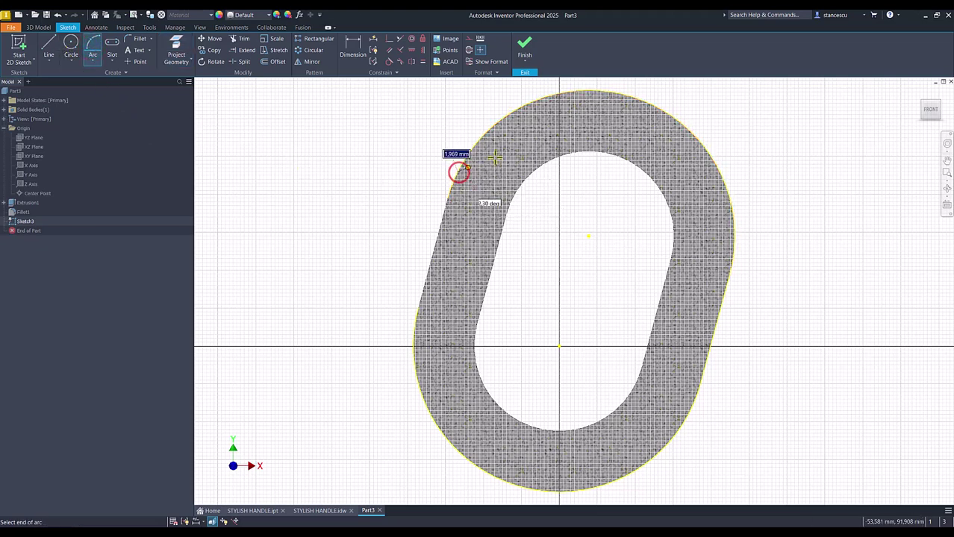
pyautogui.click(593, 117)
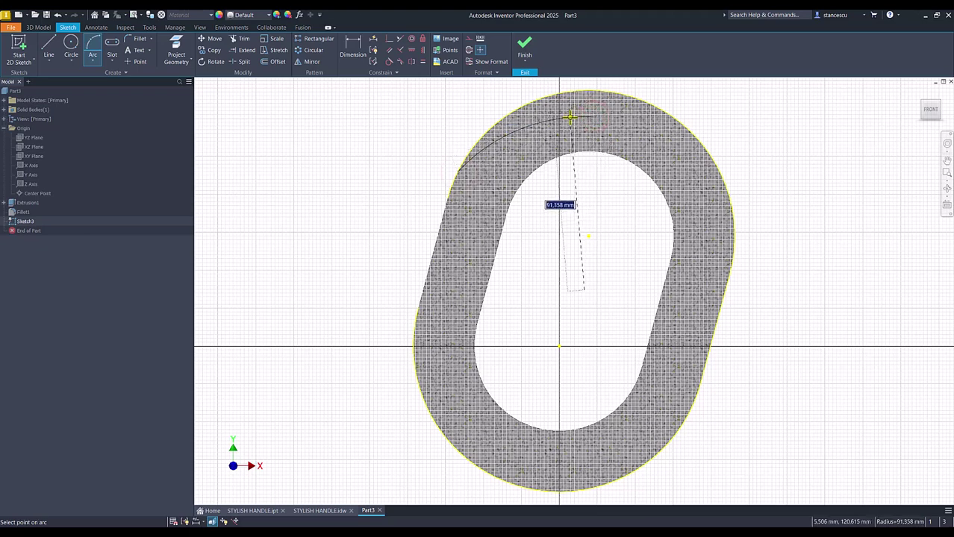
pyautogui.write('90')
pyautogui.press('Return')
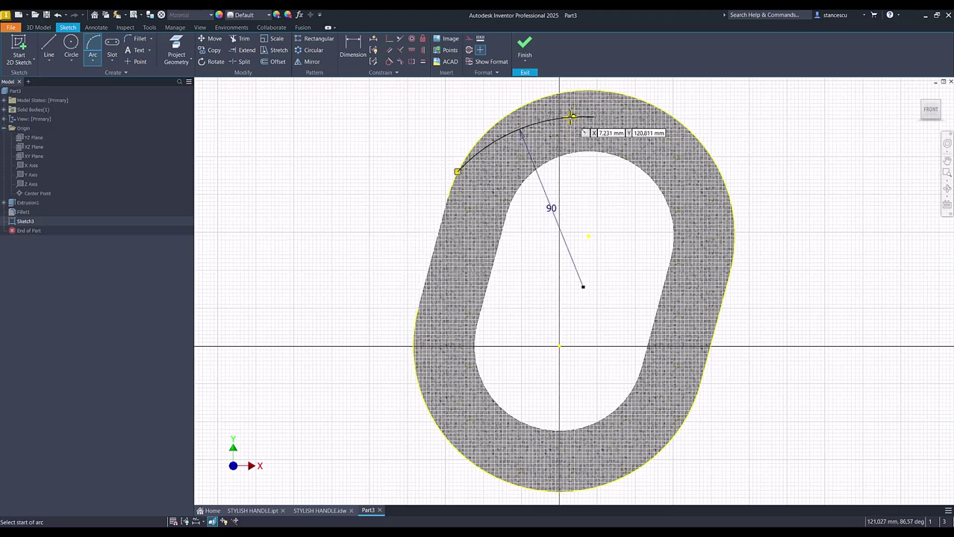
pyautogui.press('Escape')
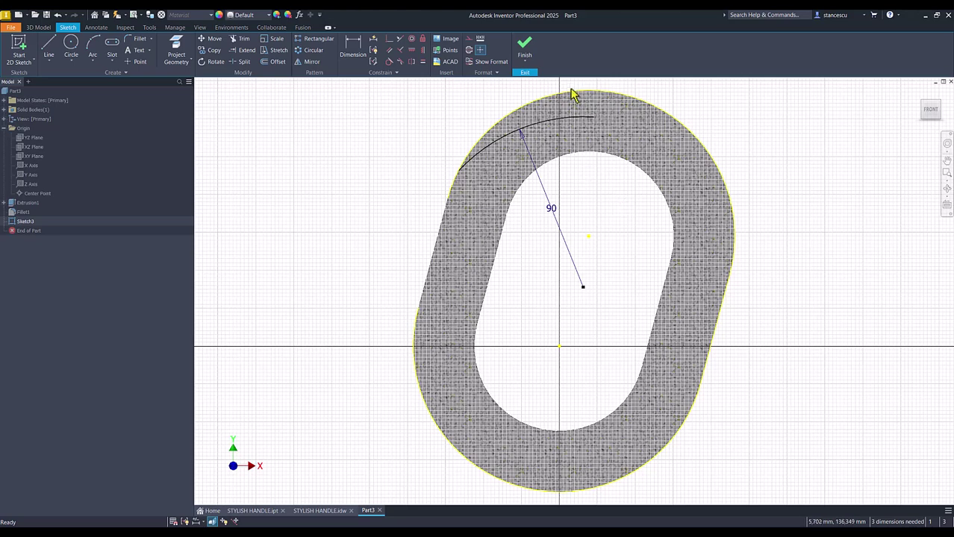
# Draw a horizontal line from the arc's right end and a vertical line about 151 mm long down to the outer contour
pyautogui.click(56, 46)
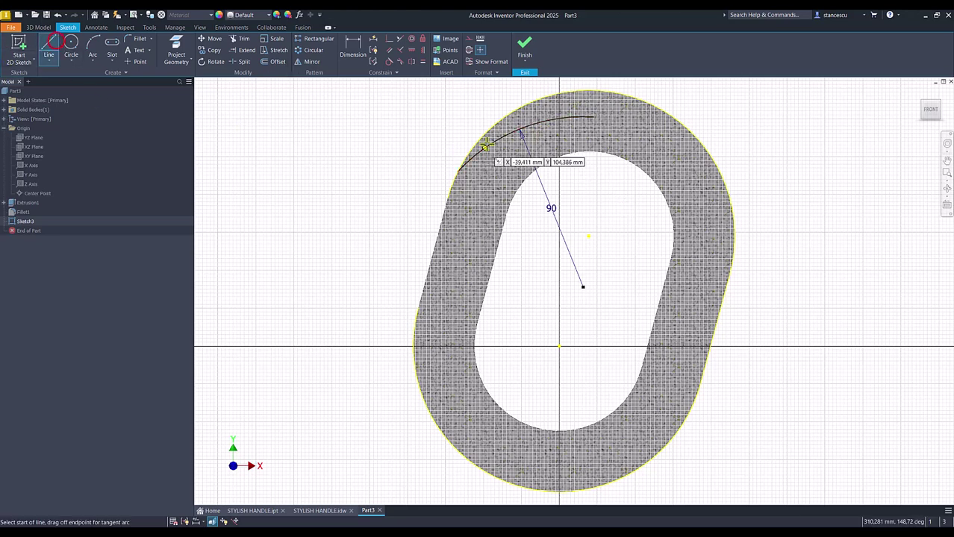
pyautogui.click(593, 118)
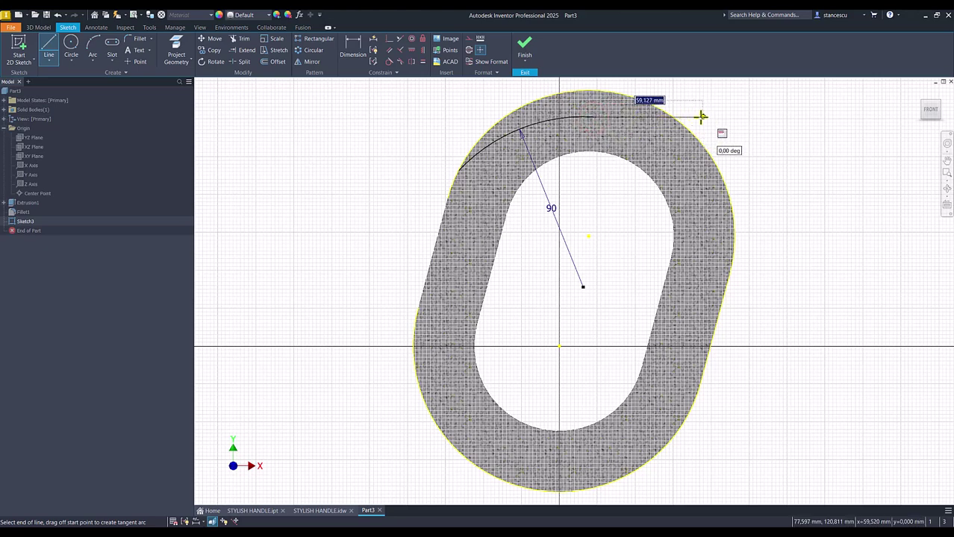
pyautogui.click(694, 116)
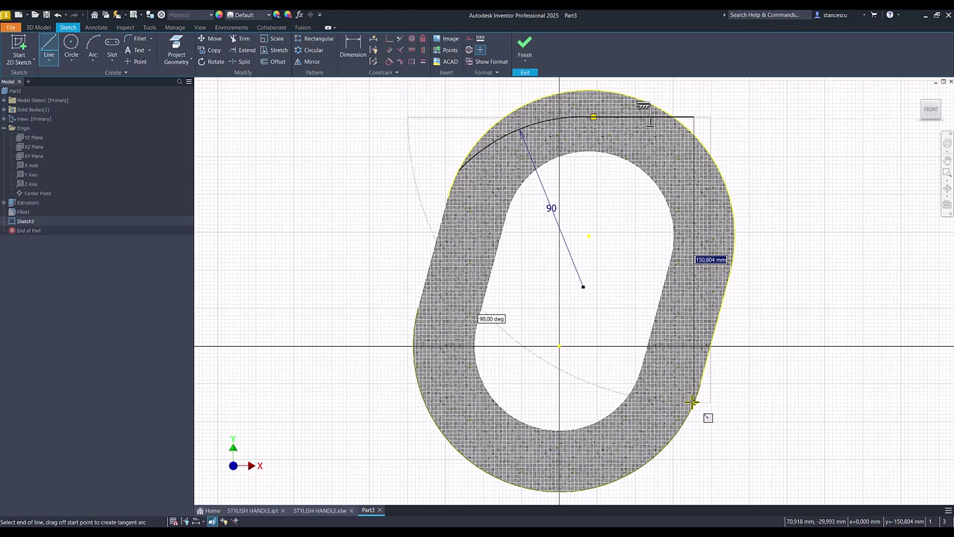
pyautogui.click(693, 402)
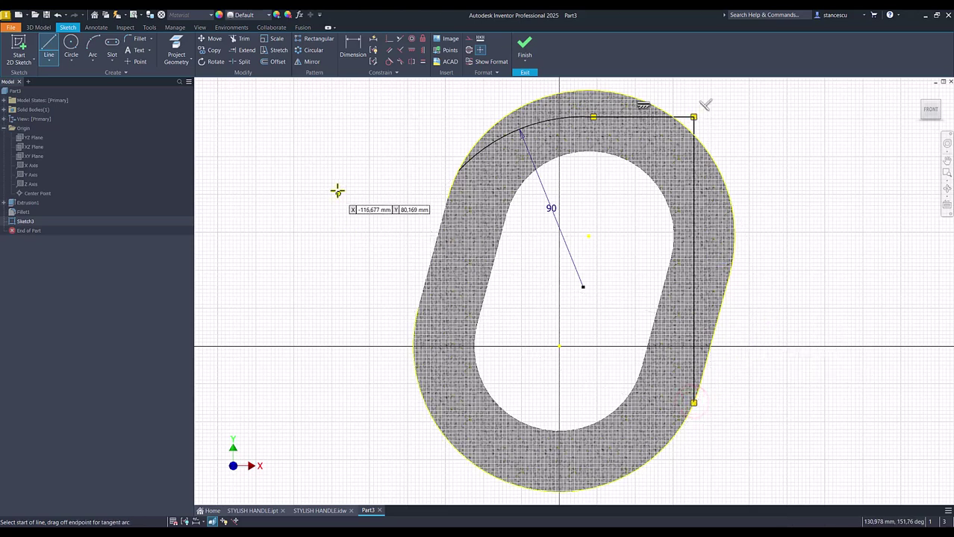
# Make the R90 arc tangent to the horizontal line
pyautogui.click(388, 62)
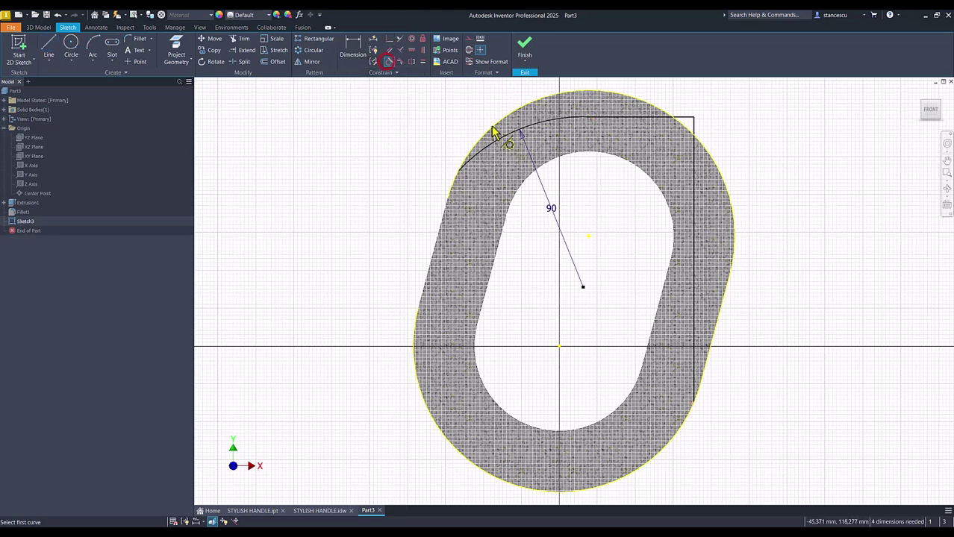
pyautogui.click(585, 118)
pyautogui.click(616, 118)
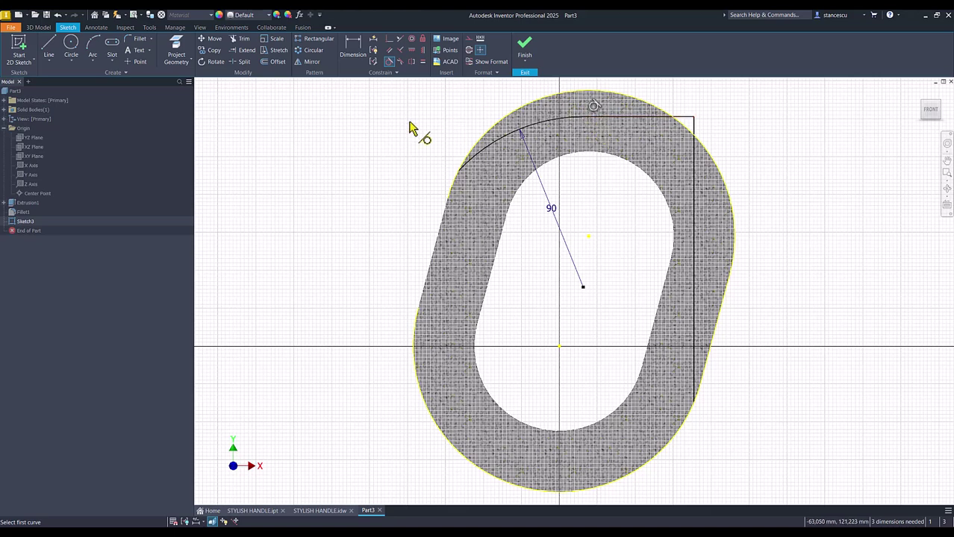
# Dimension the horizontal distance between the R90 arc's centre and the vertical line as 55 mm
pyautogui.click(355, 54)
pyautogui.click(583, 286)
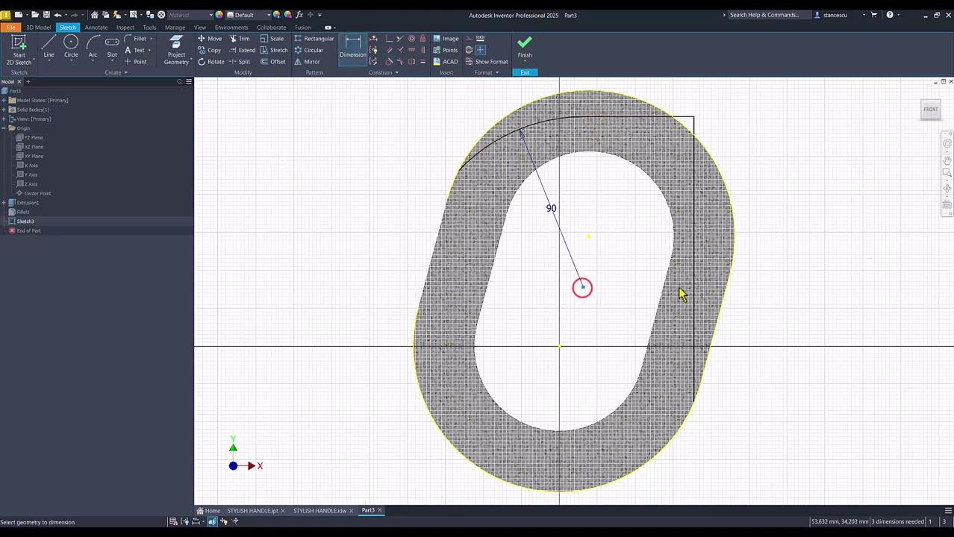
pyautogui.click(693, 307)
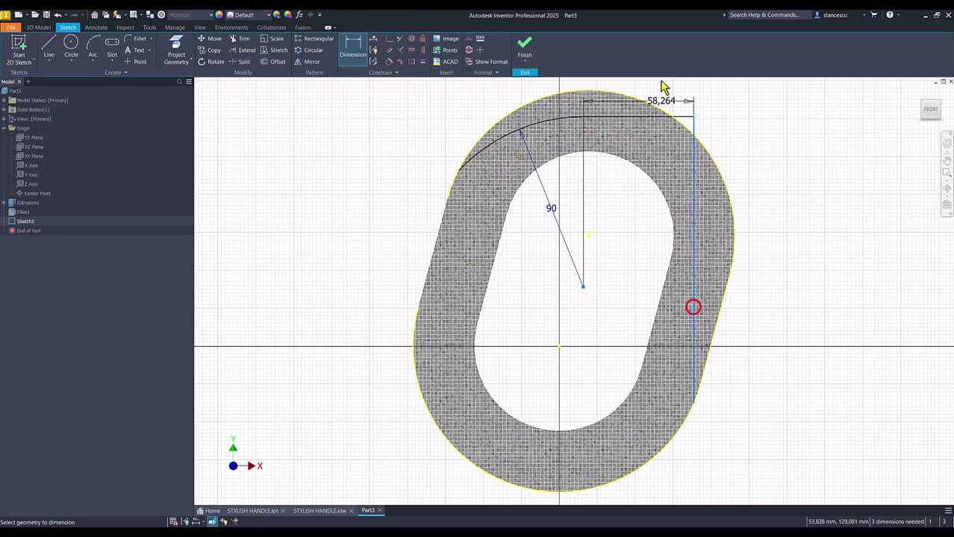
pyautogui.click(647, 95)
pyautogui.write('55')
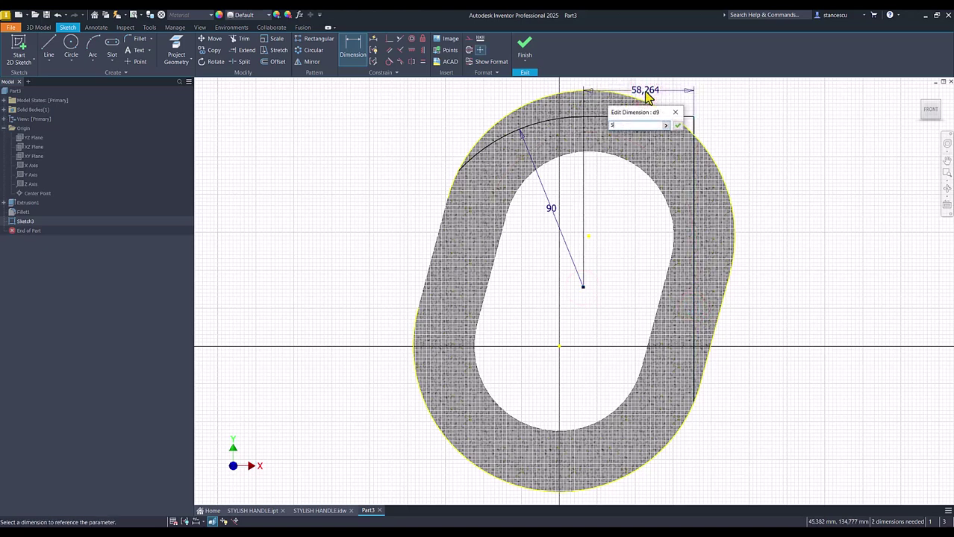
pyautogui.press('Return')
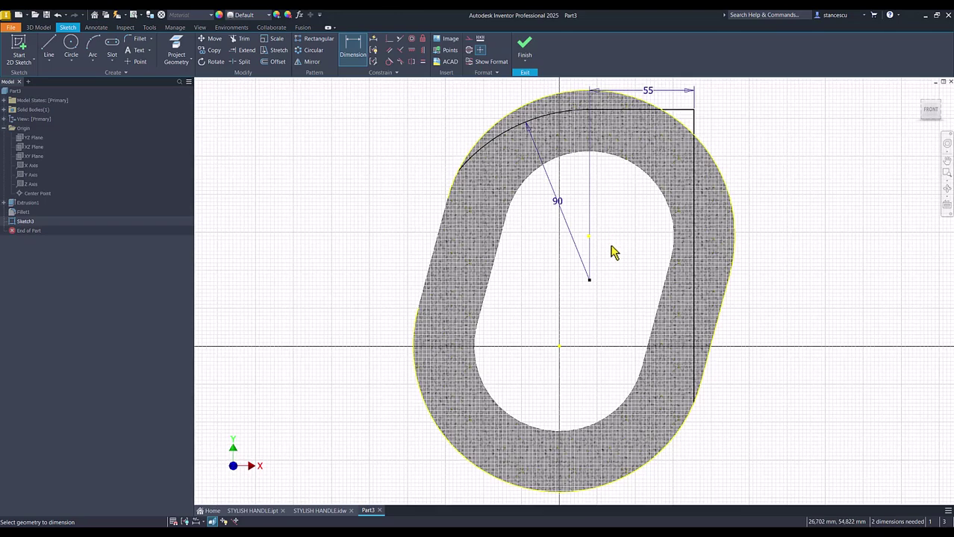
pyautogui.press('Escape')
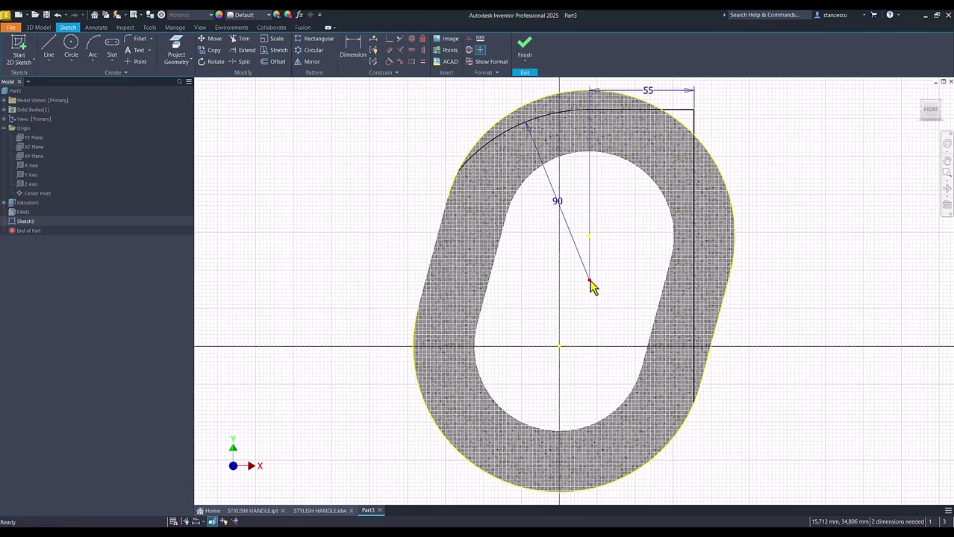
# Align the R90 arc's centre vertically with the upper slot centre, and test its remaining freedom by moving it downward in the front view
pyautogui.moveTo(588, 280); pyautogui.dragTo(585, 281)
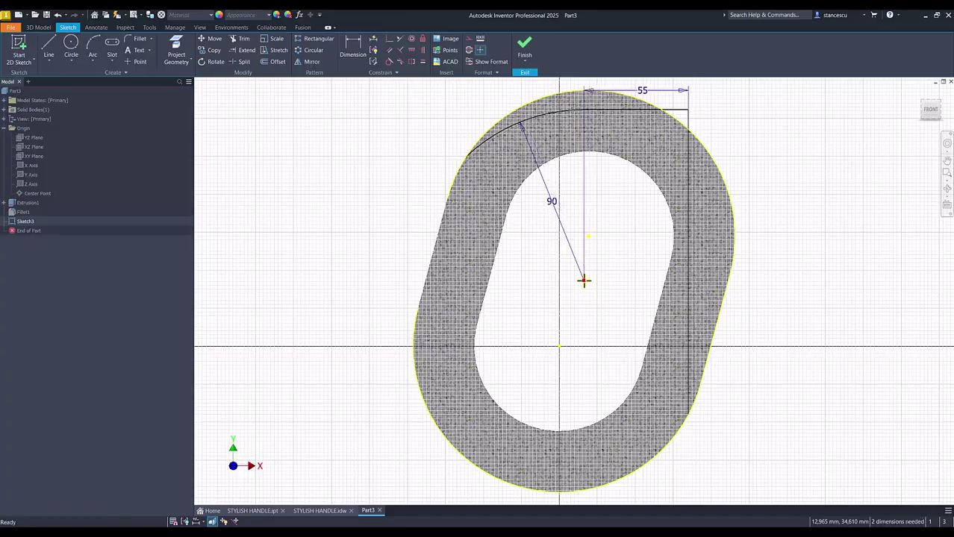
pyautogui.moveTo(584, 281)
pyautogui.keyDown('shift'); pyautogui.mouseDown(button='middle')
pyautogui.moveTo(628, 292)
pyautogui.moveTo(638, 203)
pyautogui.mouseUp(button='middle'); pyautogui.keyUp('shift')
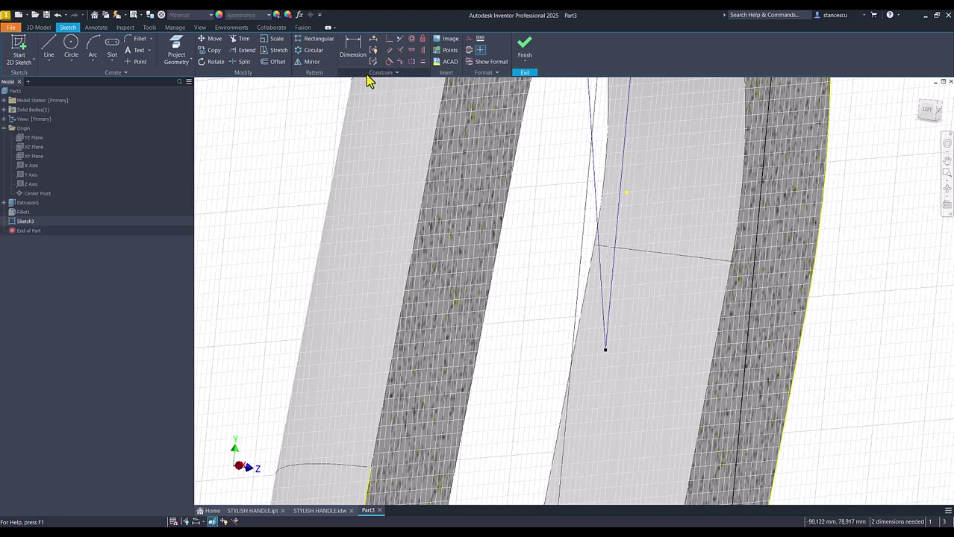
pyautogui.click(423, 51)
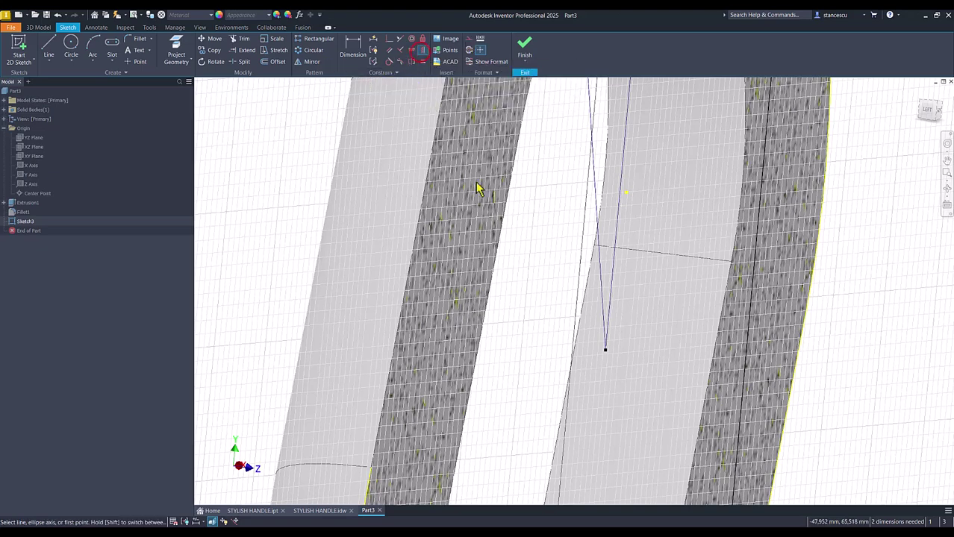
pyautogui.click(605, 352)
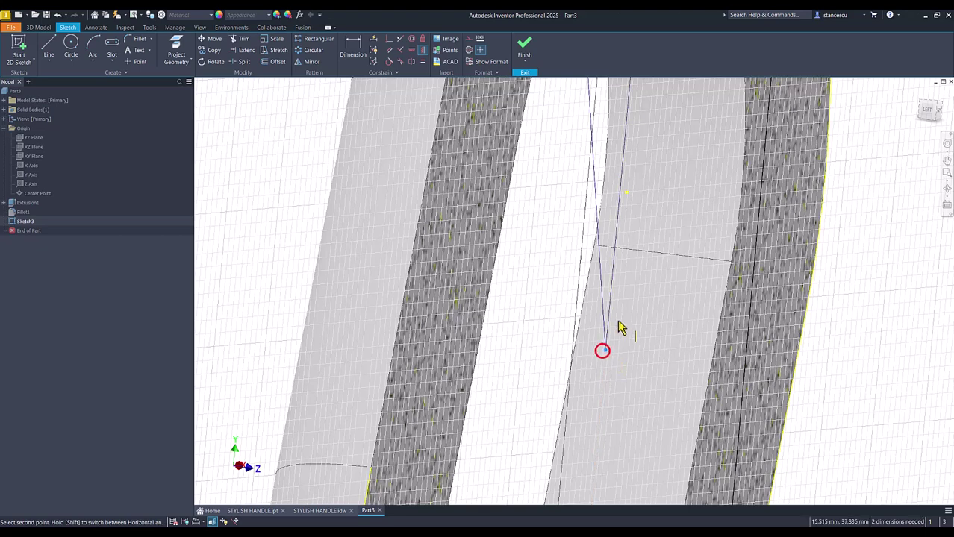
pyautogui.click(627, 195)
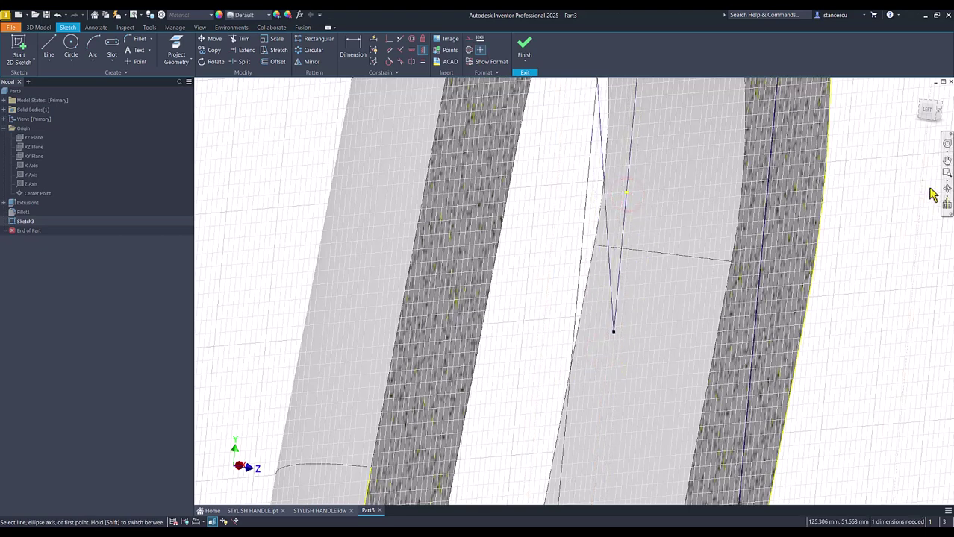
pyautogui.click(943, 116)
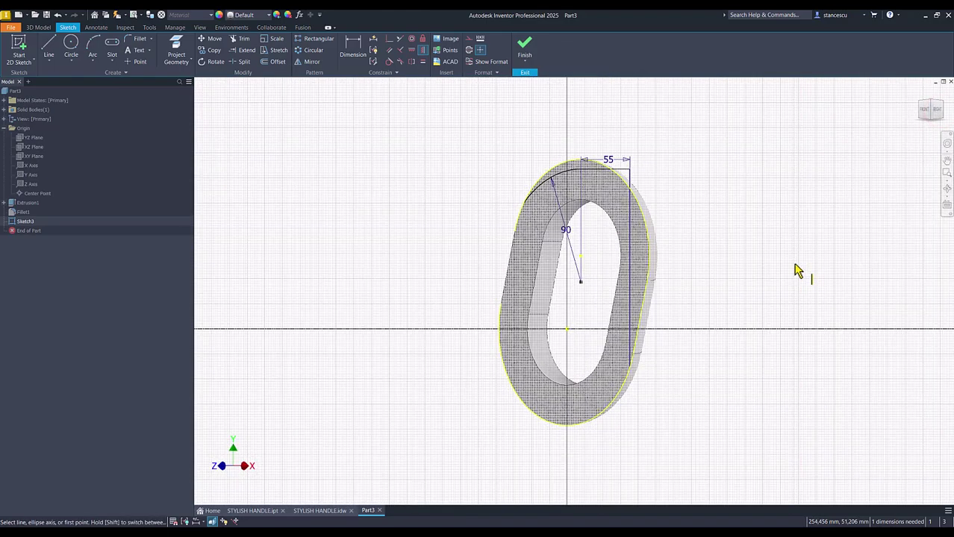
pyautogui.click(935, 121)
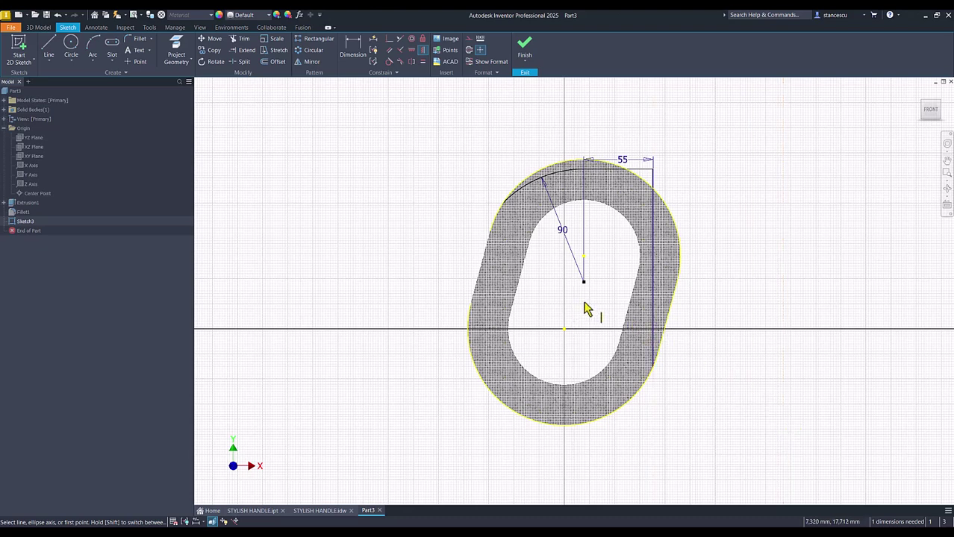
pyautogui.press('Escape')
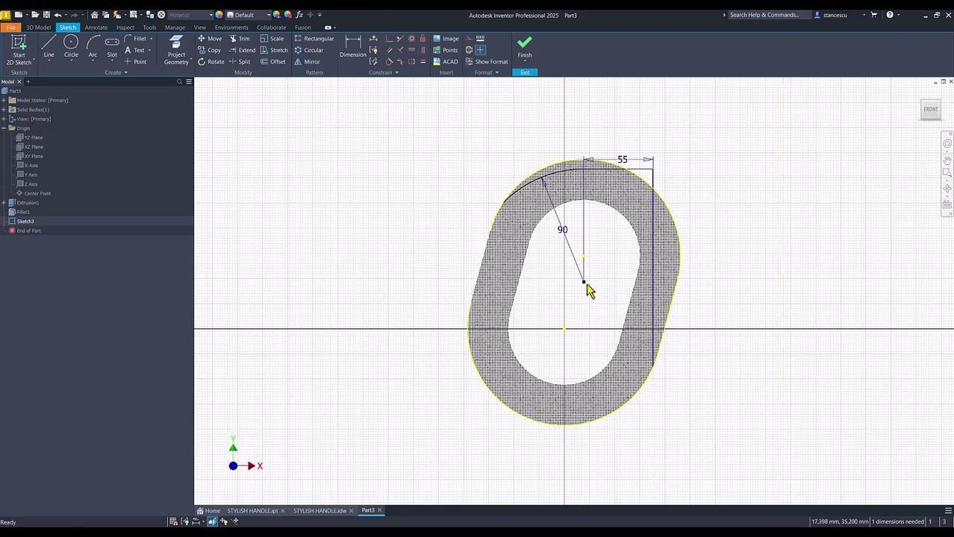
pyautogui.moveTo(583, 283); pyautogui.dragTo(588, 295)
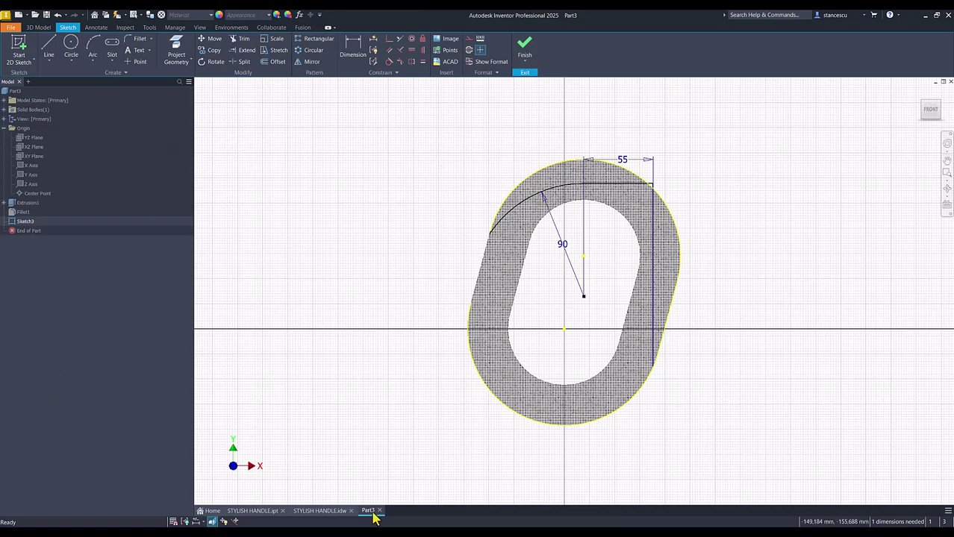
# Check the STYLISH HANDLE.idw main view for the dimension locating the top line vertically, and return to the part sketch
pyautogui.click(319, 511)
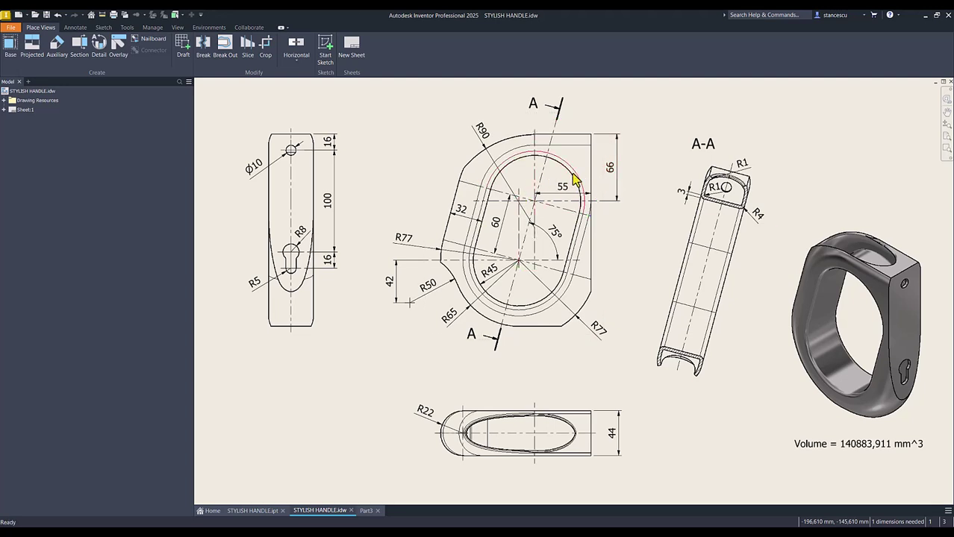
pyautogui.click(366, 511)
pyautogui.click(366, 261)
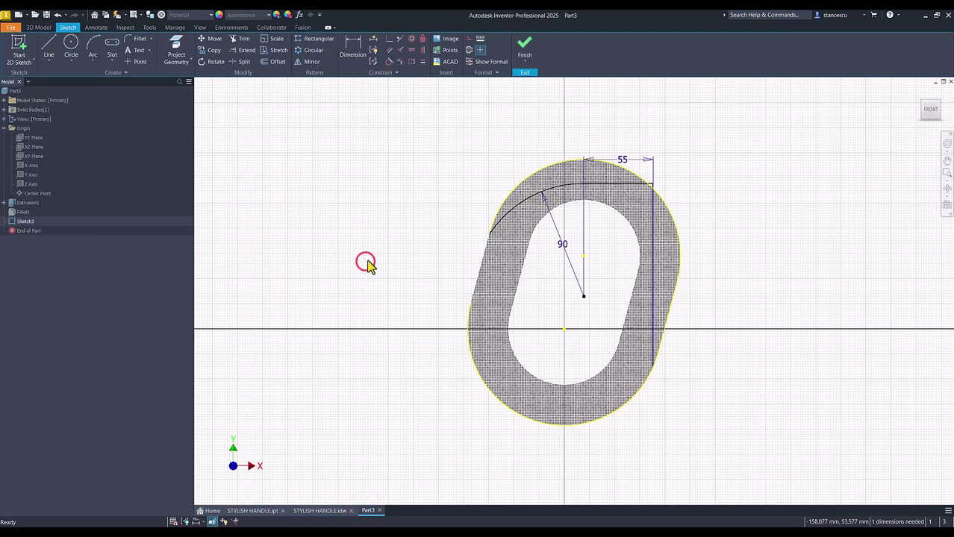
# Dimension the vertical distance between the upper slot centre and the top horizontal line as 66 mm
pyautogui.click(358, 50)
pyautogui.click(584, 257)
pyautogui.click(627, 187)
pyautogui.click(715, 219)
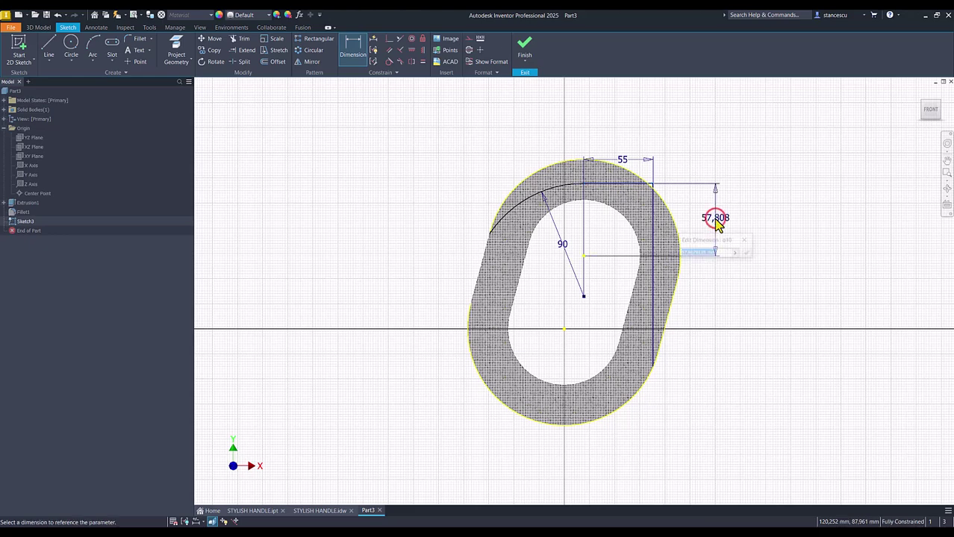
pyautogui.write('66')
pyautogui.press('Return')
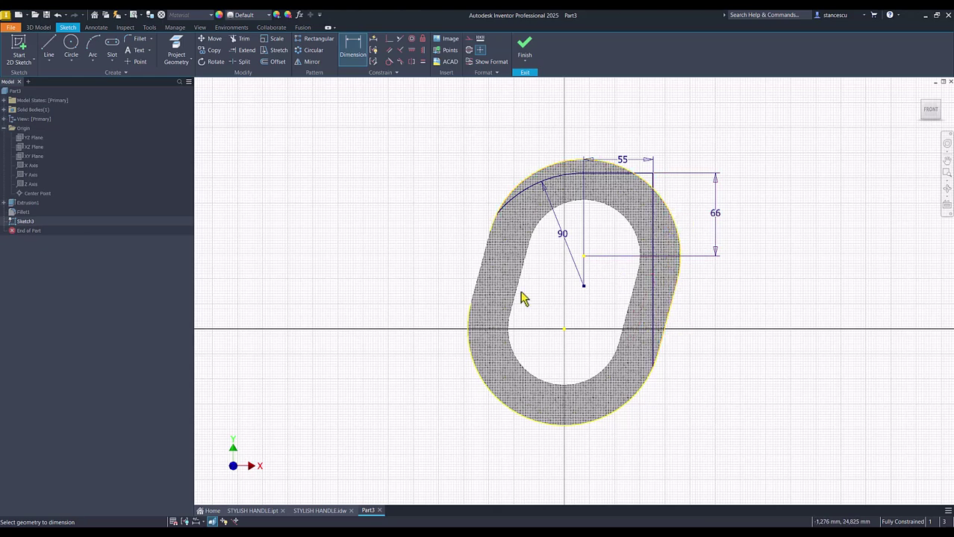
# Project the ring's outer side and top edges into the sketch
pyautogui.click(176, 53)
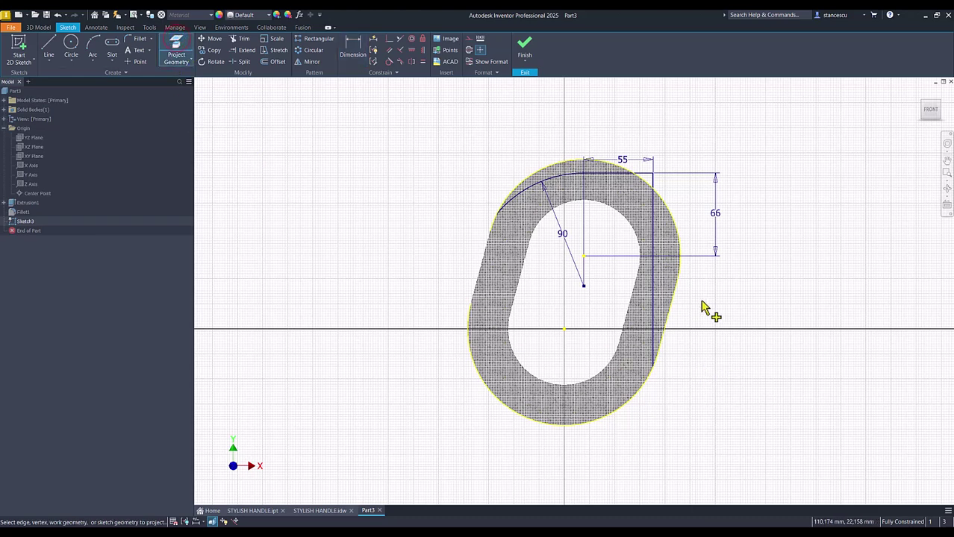
pyautogui.click(668, 308)
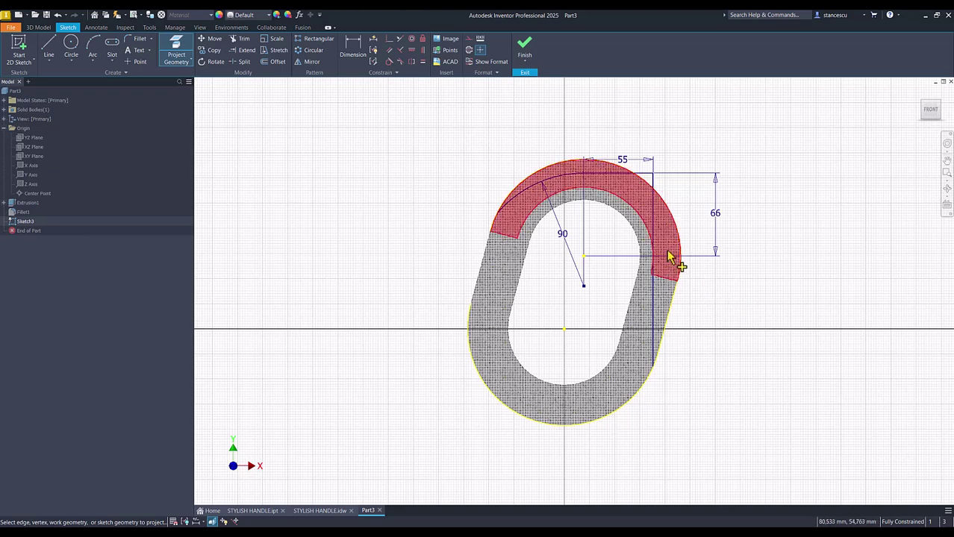
pyautogui.click(586, 163)
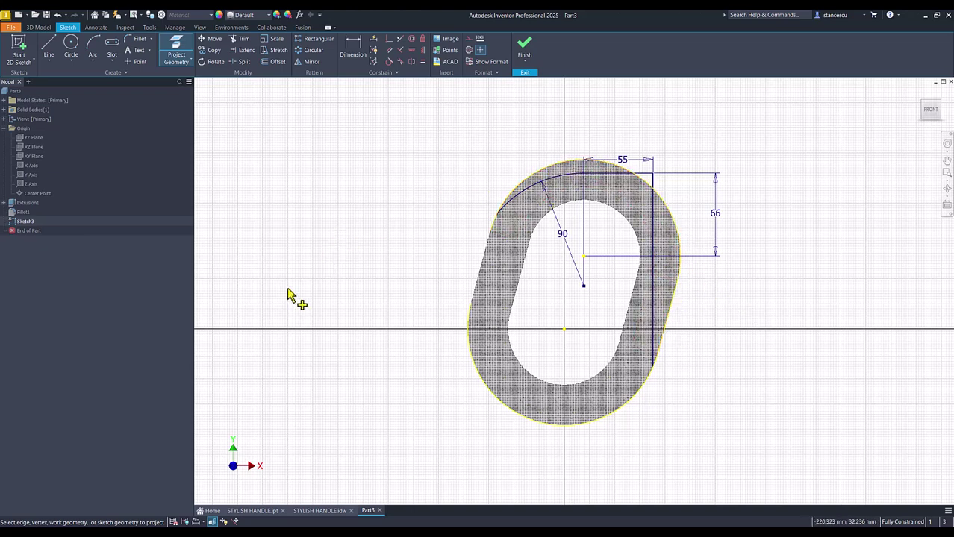
# Sketch a three-point arc of radius 50 mm from the ring's lower-left outer edge inward, with its centre outside the ring
pyautogui.click(90, 48)
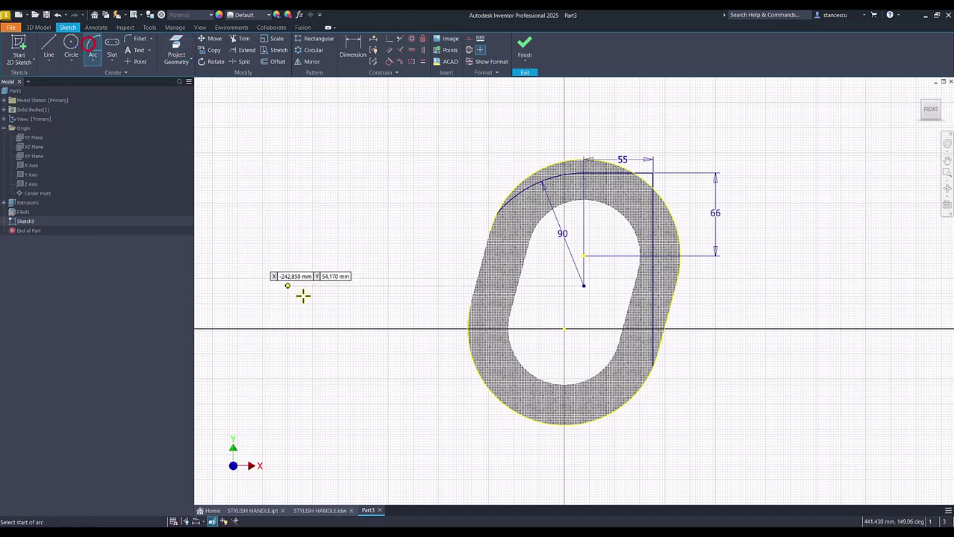
pyautogui.click(469, 340)
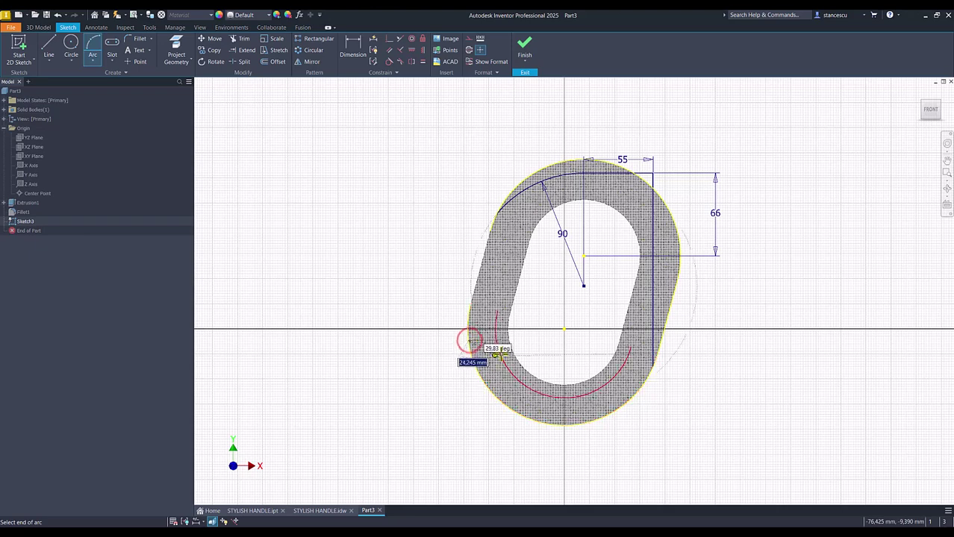
pyautogui.click(496, 369)
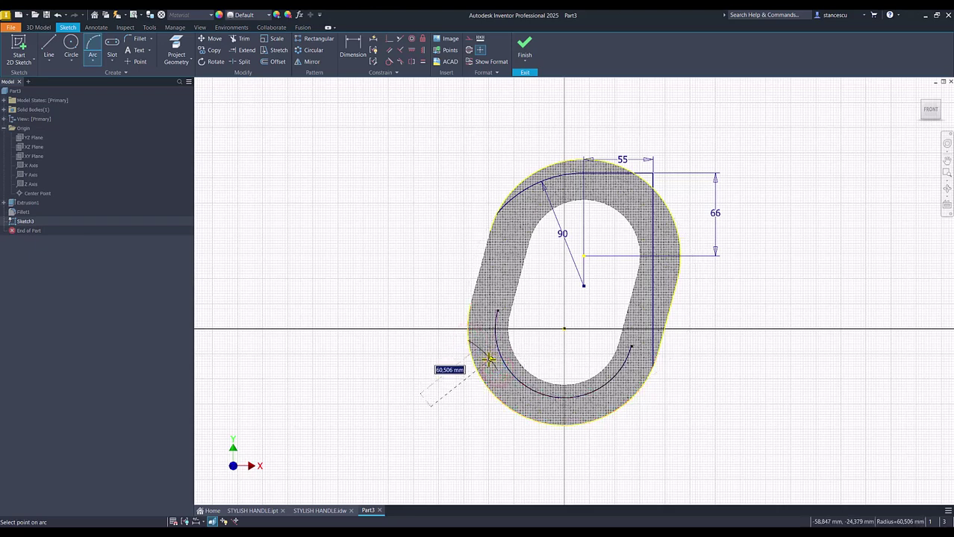
pyautogui.write('50')
pyautogui.press('Return')
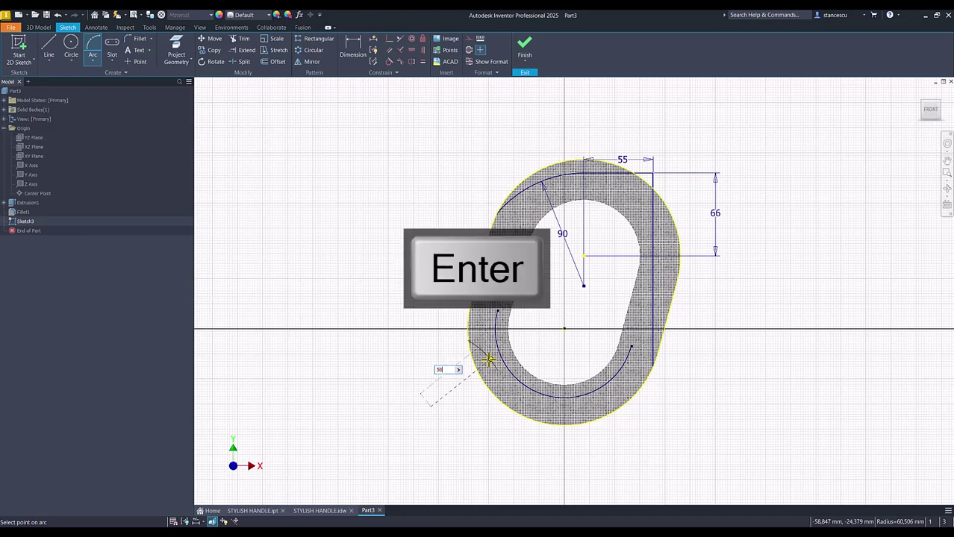
pyautogui.click(487, 361)
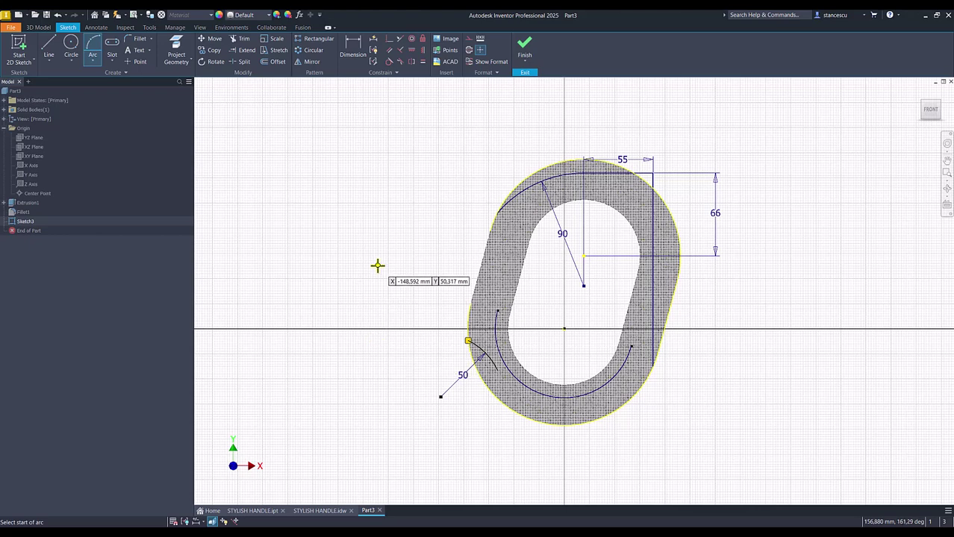
pyautogui.press('Escape')
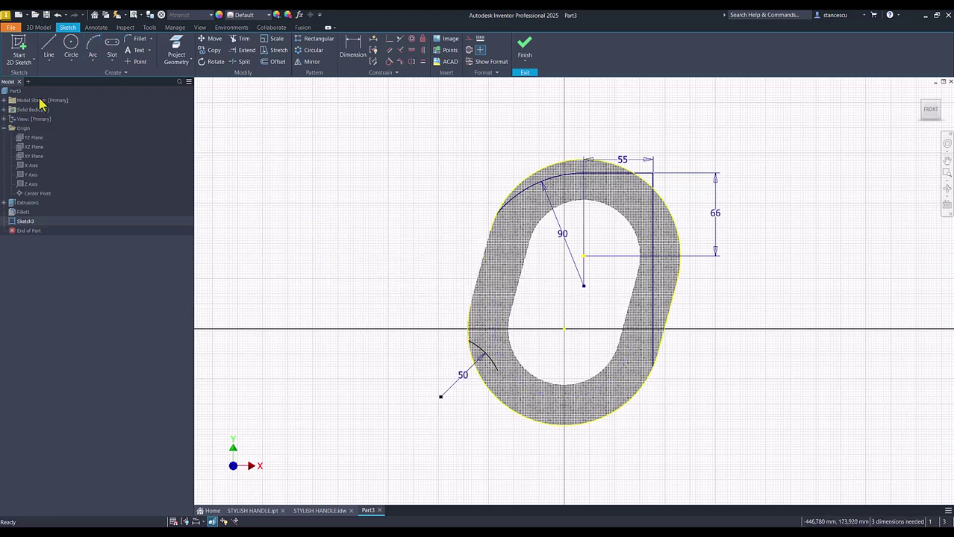
# Continue the R50 arc's inner end with a tangent arc along the ring's lower part and a horizontal line running past its outer edge
pyautogui.click(50, 47)
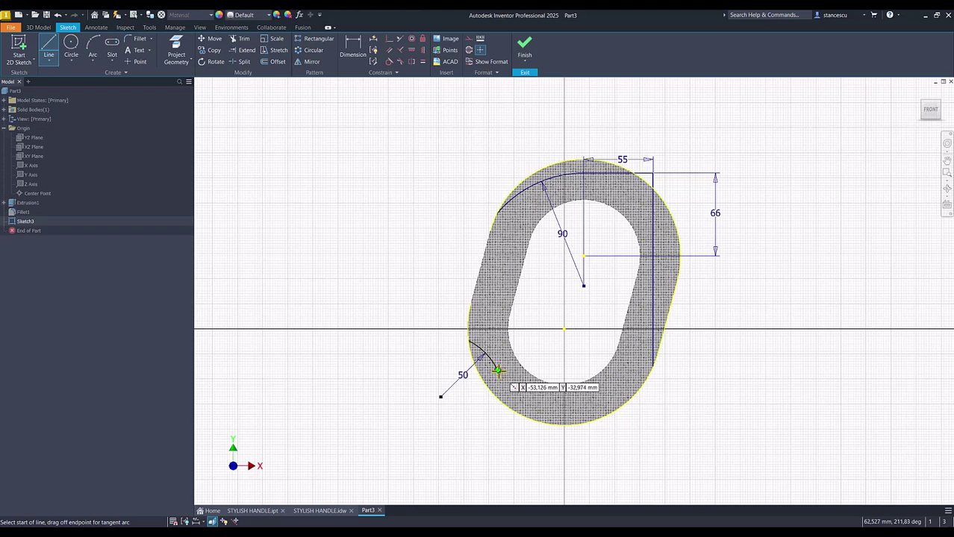
pyautogui.moveTo(497, 367); pyautogui.dragTo(535, 403)
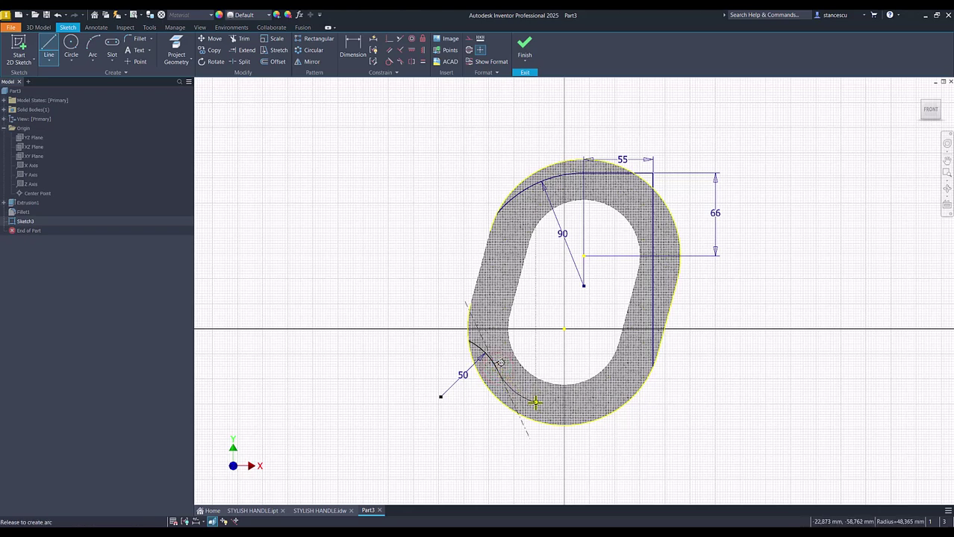
pyautogui.moveTo(536, 403); pyautogui.dragTo(576, 410)
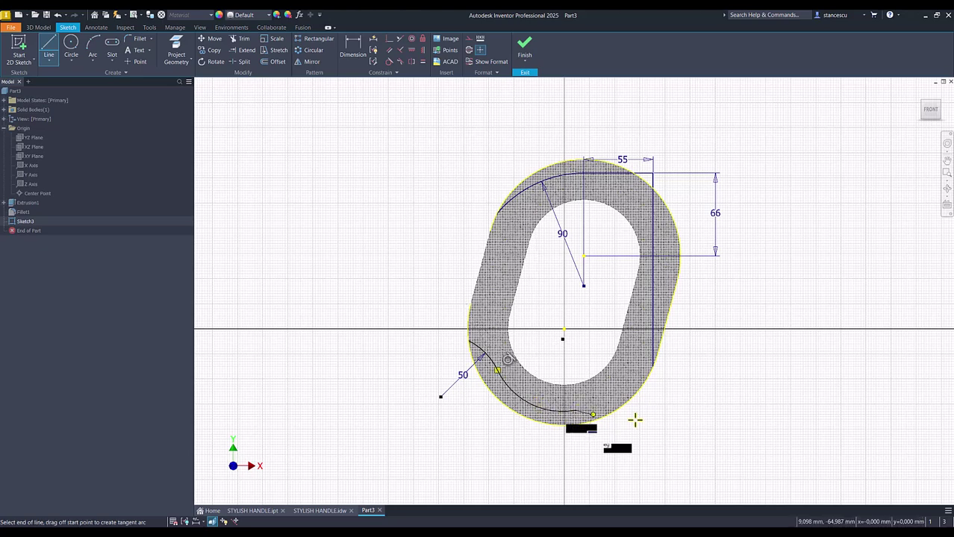
pyautogui.click(684, 411)
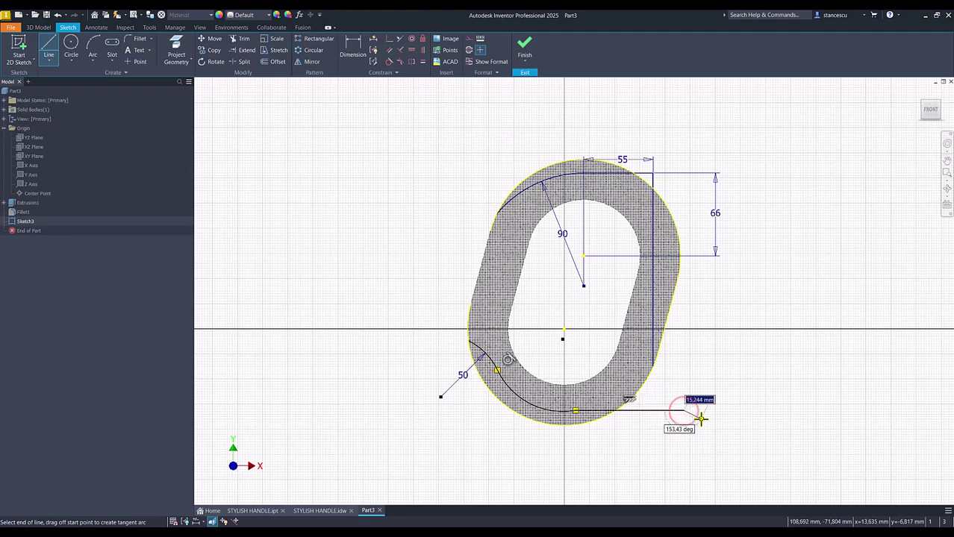
pyautogui.press('Escape')
# Trim the bottom horizontal line where it leaves the ring's outline, and make the lower arc tangent to it
pyautogui.click(240, 38)
pyautogui.click(651, 412)
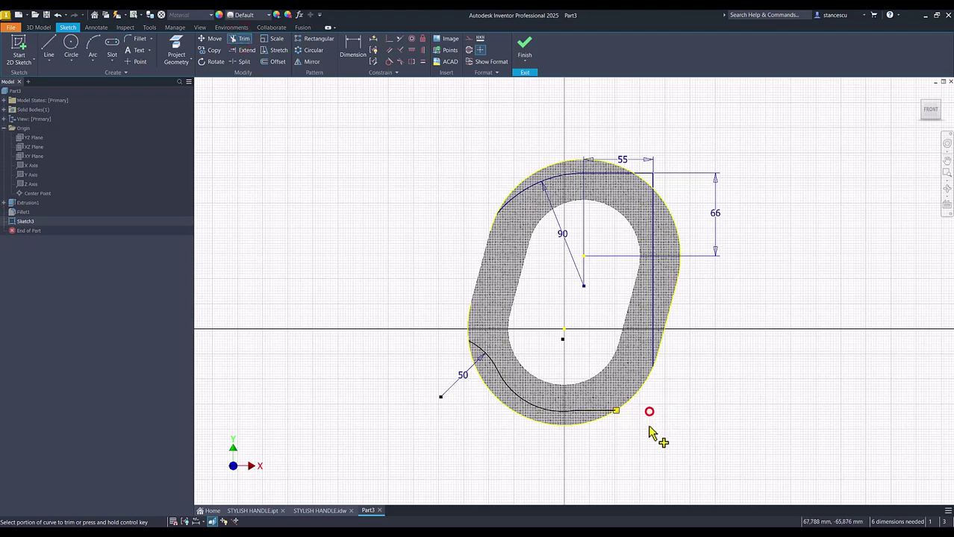
pyautogui.click(388, 62)
pyautogui.click(555, 412)
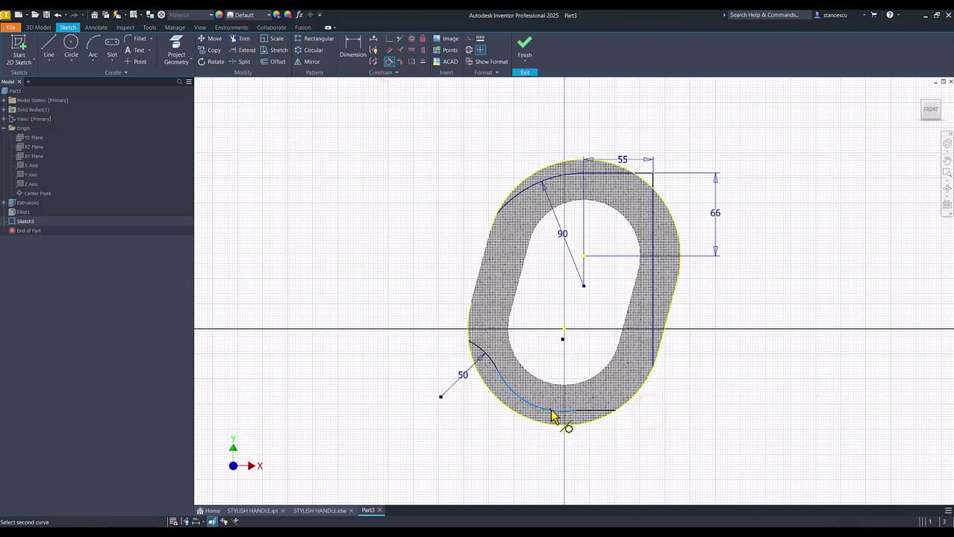
pyautogui.click(592, 411)
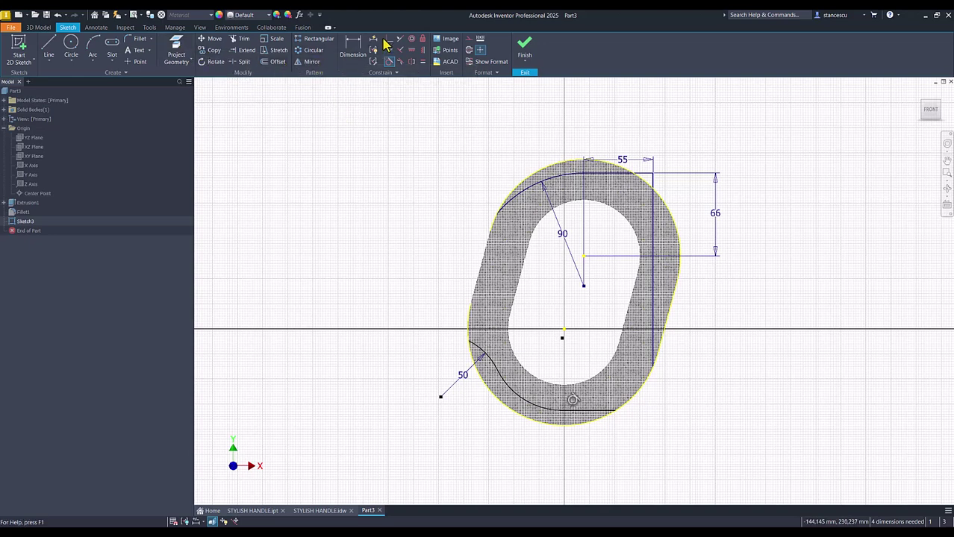
# Dimension the lower arc's radius as 65 mm
pyautogui.click(353, 46)
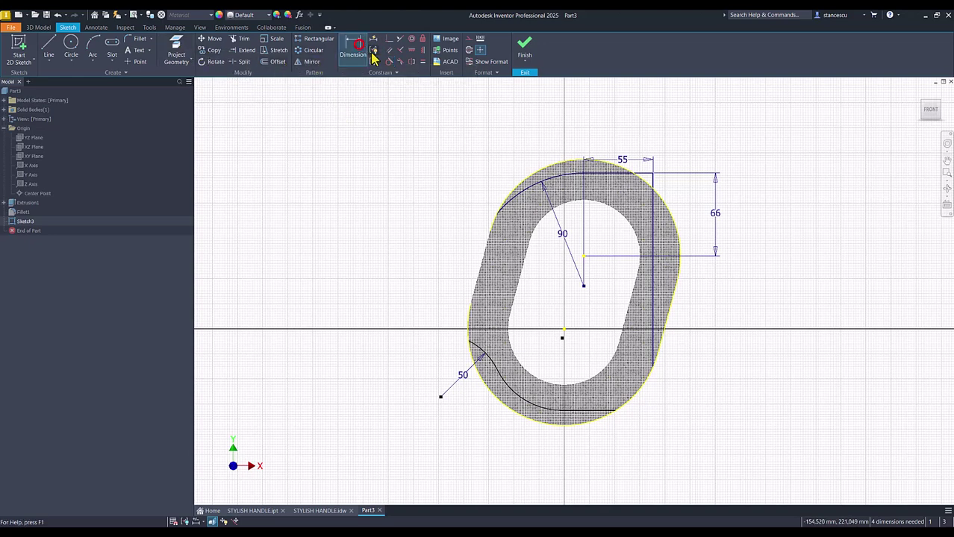
pyautogui.click(519, 395)
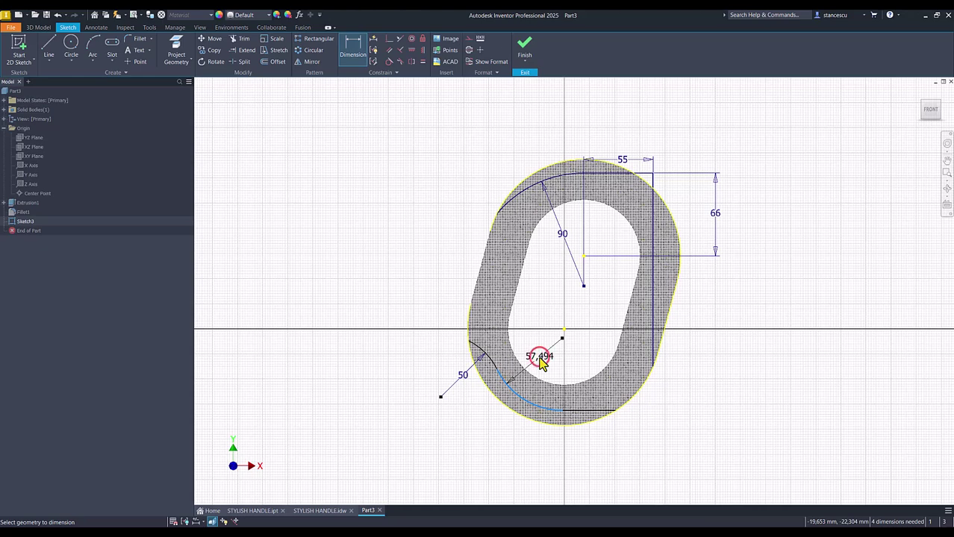
pyautogui.click(542, 361)
pyautogui.write('65')
pyautogui.press('Return')
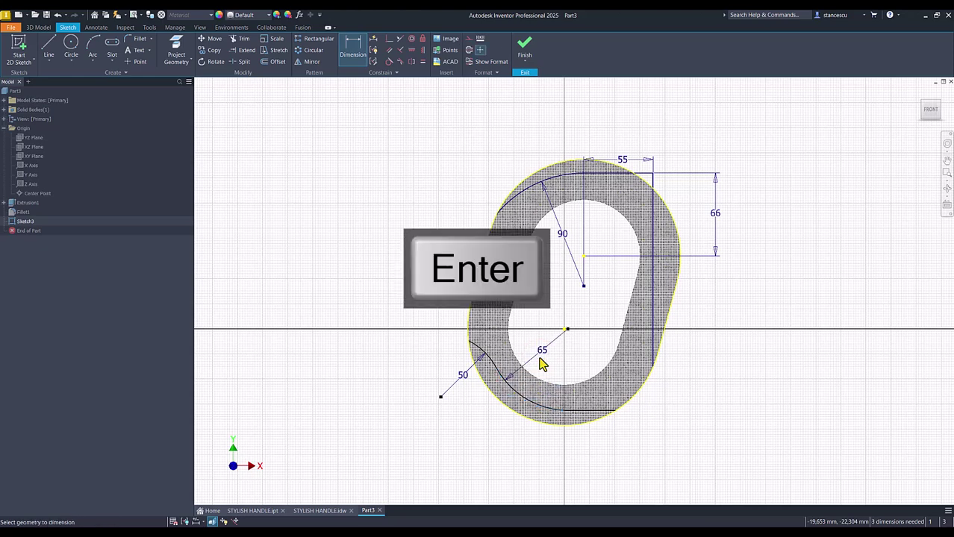
# Check STYLISH HANDLE.idw for the R50 arc's location, and dimension its centre 42 mm vertically from the lower slot centre
pyautogui.click(320, 510)
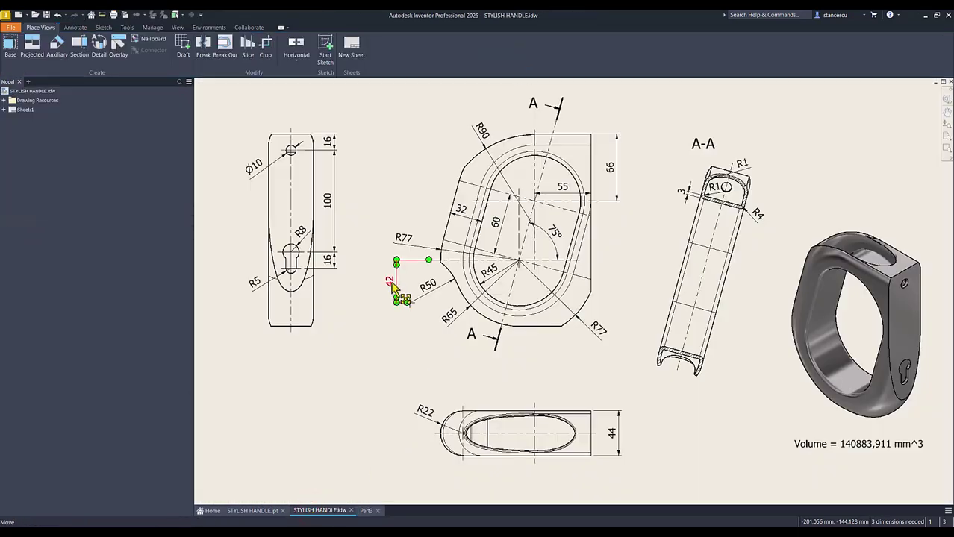
pyautogui.click(366, 510)
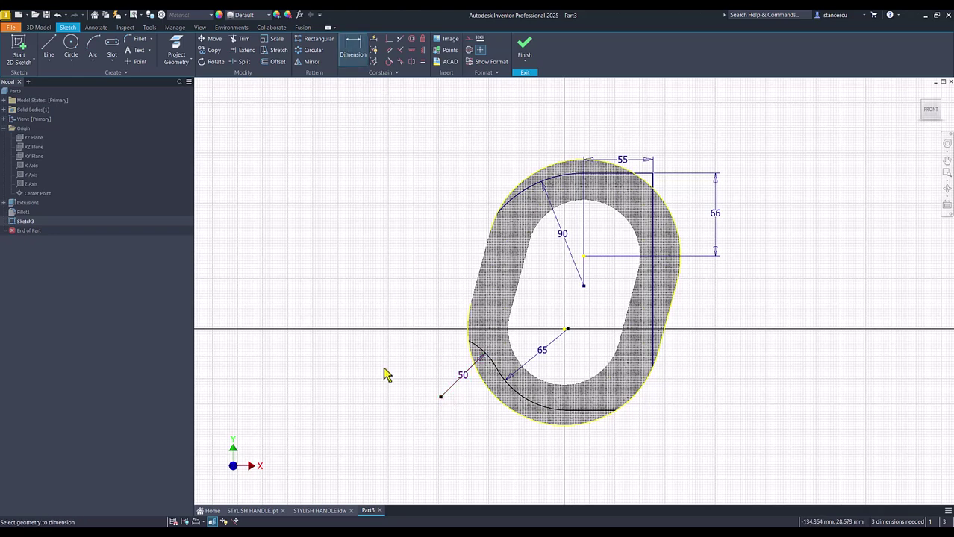
pyautogui.click(441, 397)
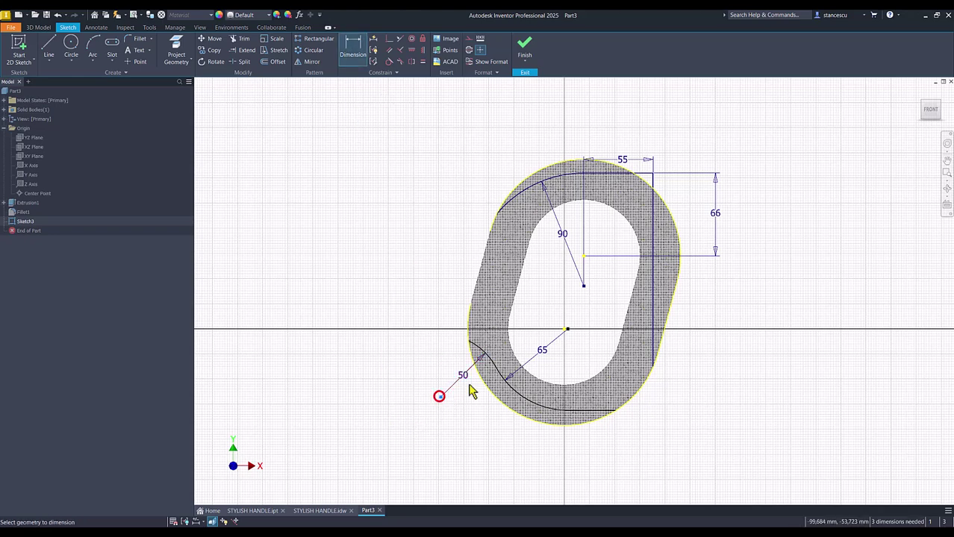
pyautogui.click(563, 331)
pyautogui.click(409, 363)
pyautogui.write('42')
pyautogui.press('Return')
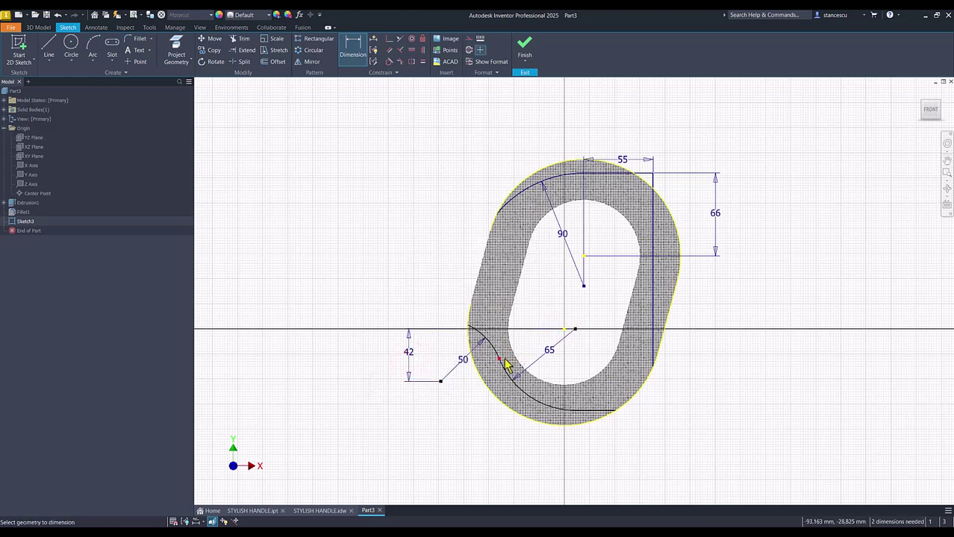
pyautogui.press('Escape')
# Test the R65 arc centre's freedom by moving it, and make it coincident with the sketch origin
pyautogui.scroll(-6, 586, 340)
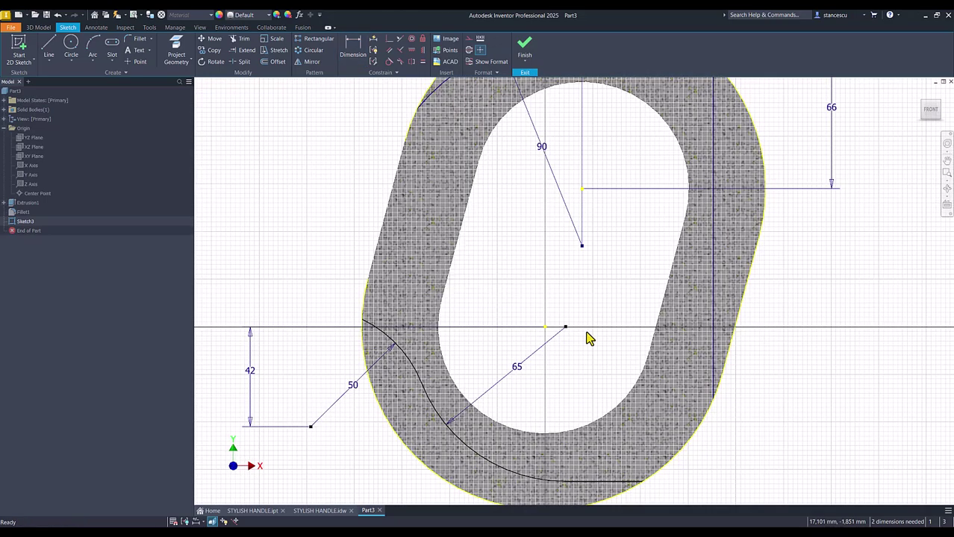
pyautogui.moveTo(548, 324); pyautogui.dragTo(549, 337)
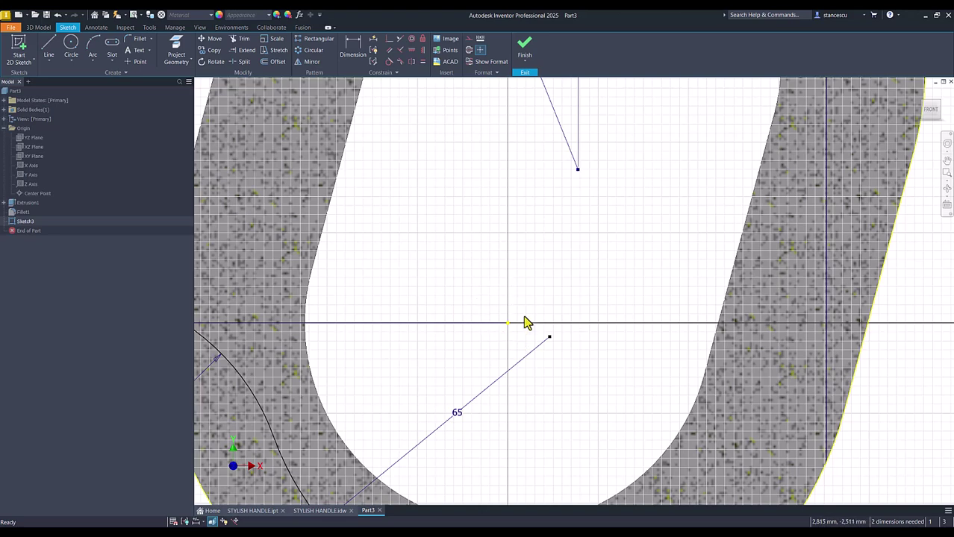
pyautogui.click(389, 38)
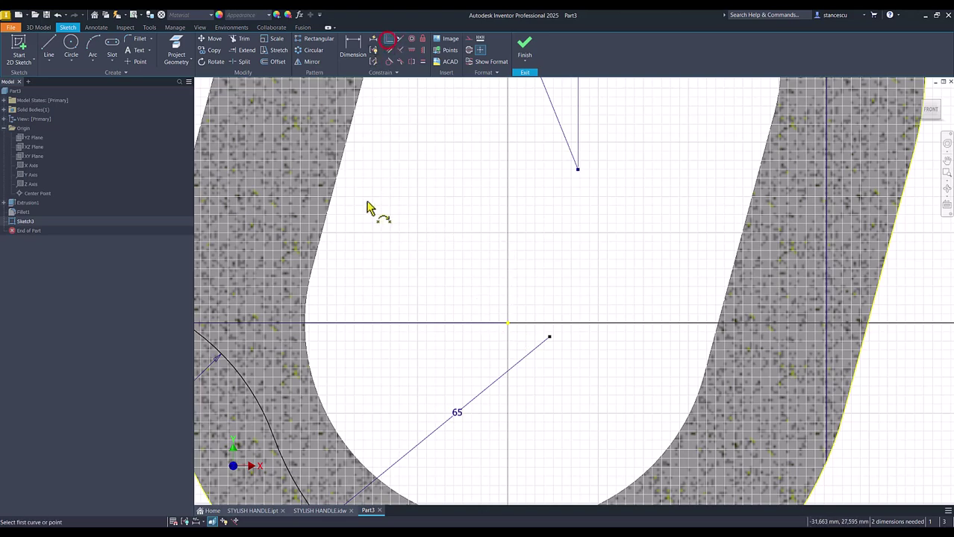
pyautogui.click(550, 337)
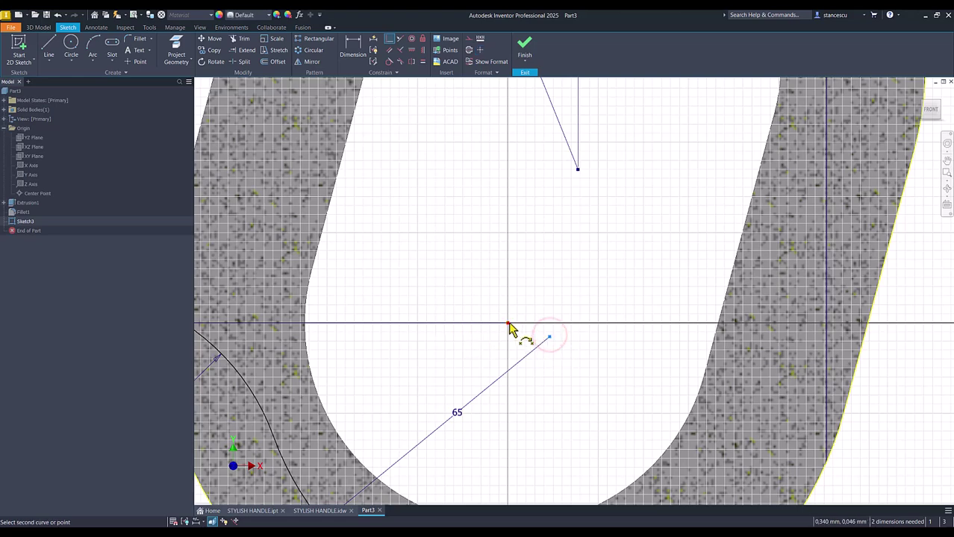
pyautogui.click(508, 323)
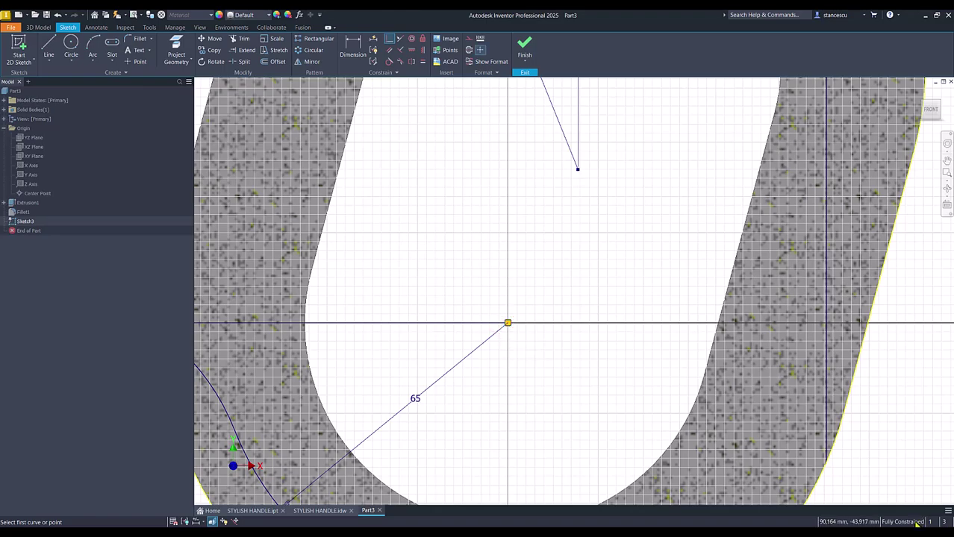
pyautogui.press('Num_Lock')
pyautogui.middleClick(576, 253)
pyautogui.middleClick(576, 253)
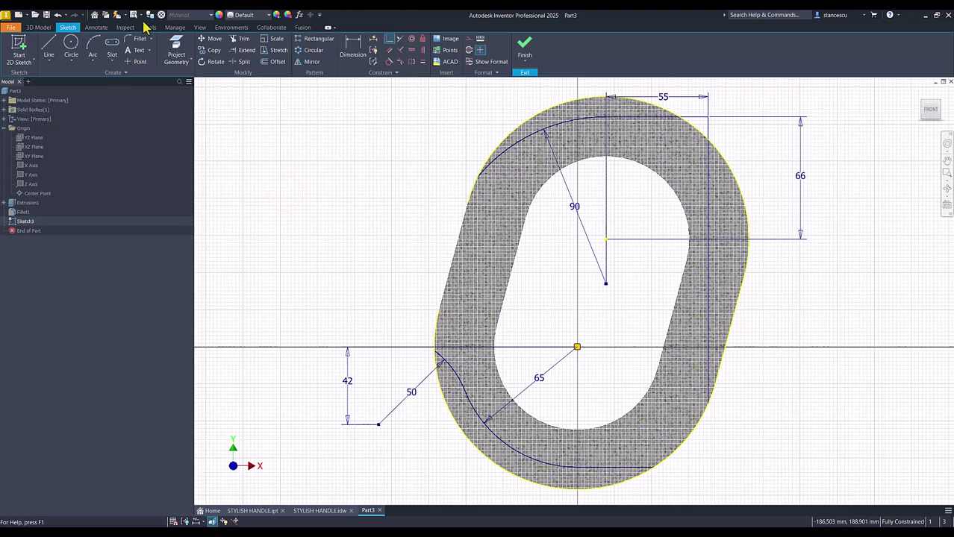
# Finish the sketch and extrude its three outer profiles as a symmetric cut through the whole ring
pyautogui.click(523, 46)
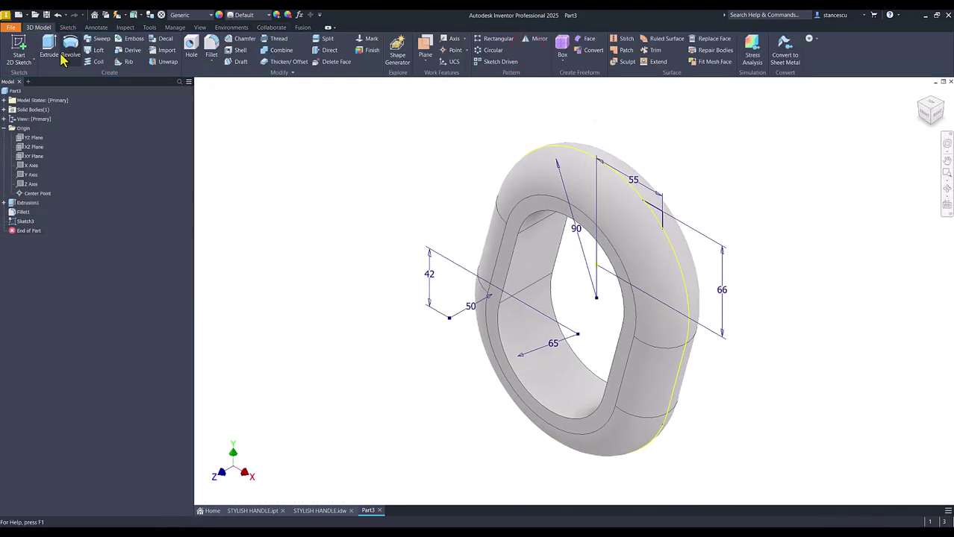
pyautogui.click(49, 46)
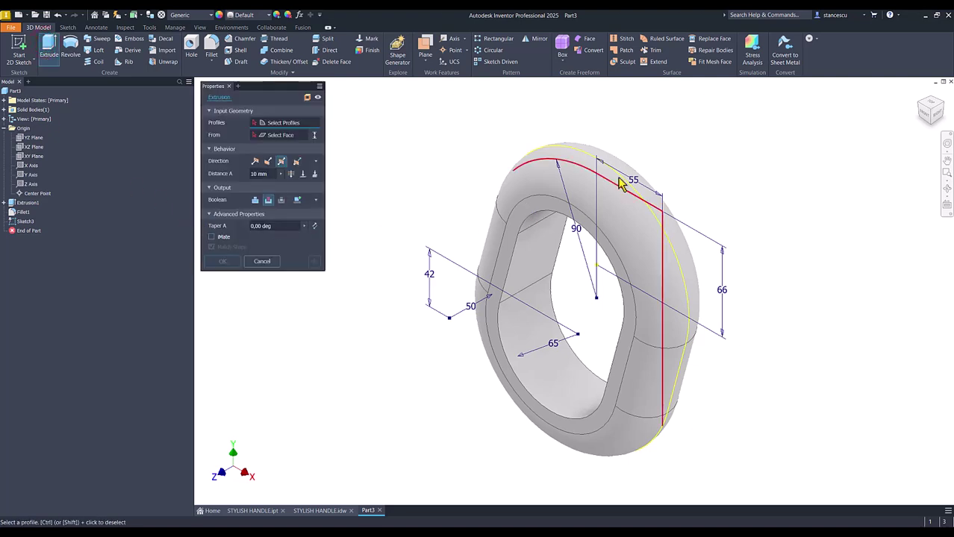
pyautogui.click(582, 162)
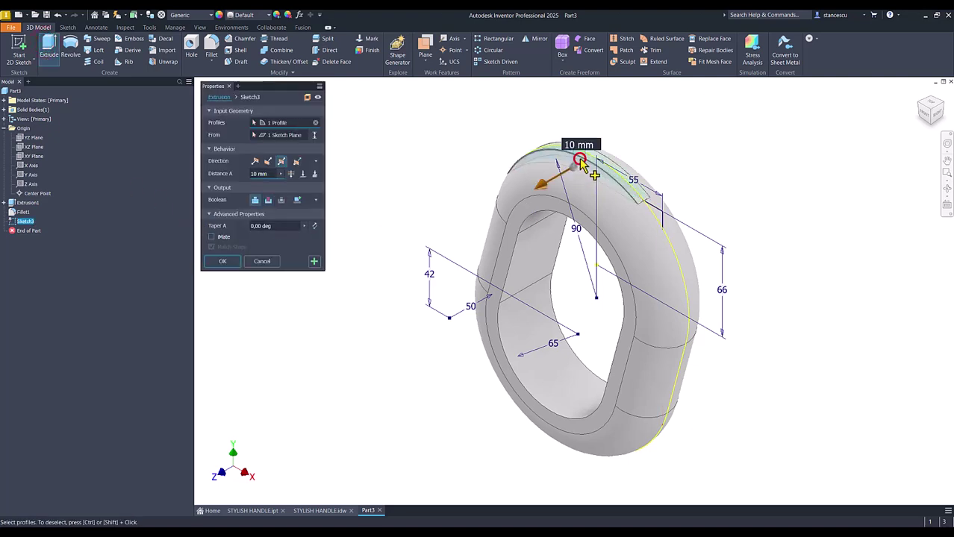
pyautogui.click(671, 371)
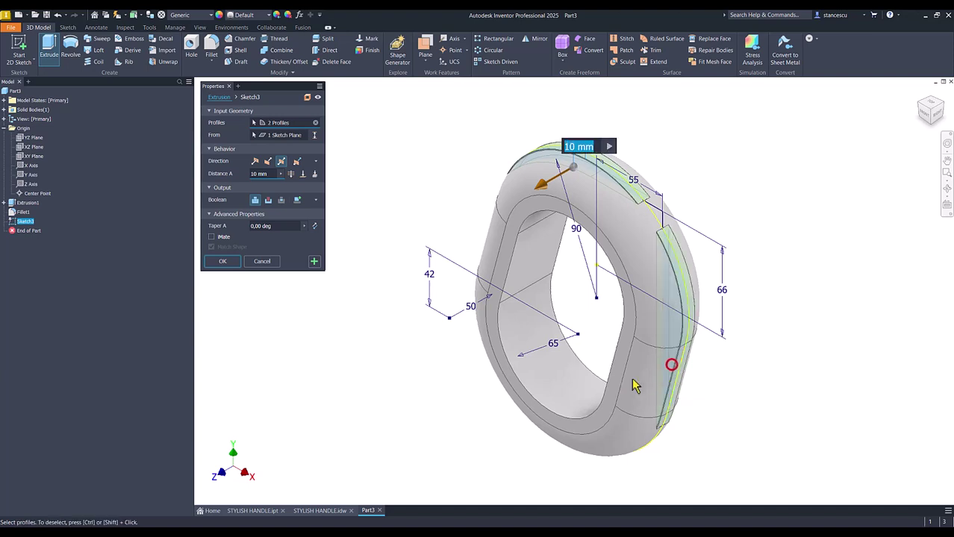
pyautogui.click(528, 401)
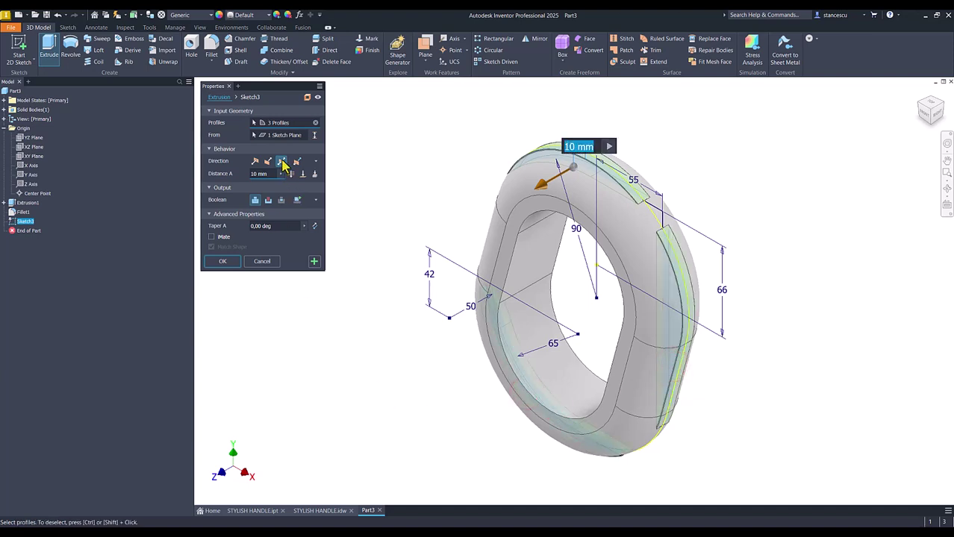
pyautogui.click(268, 199)
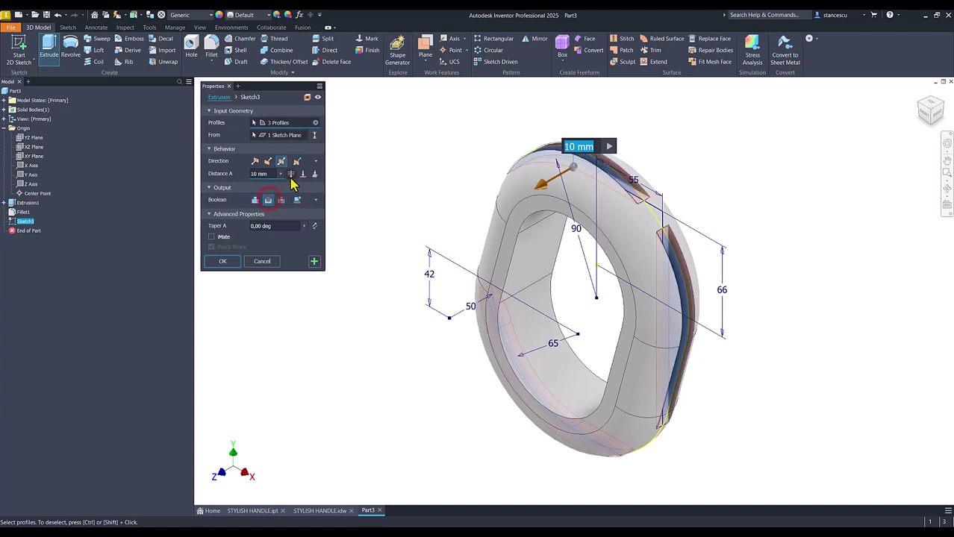
pyautogui.click(291, 174)
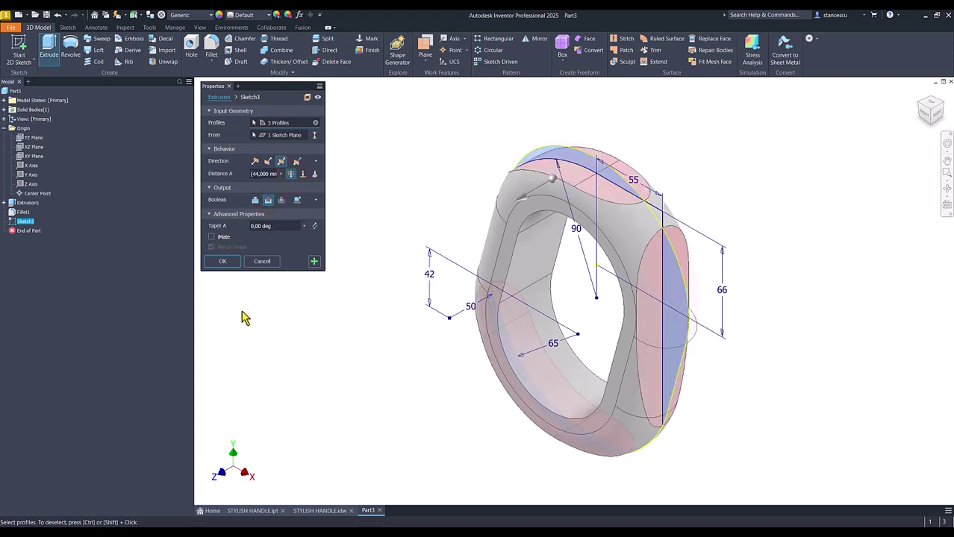
pyautogui.click(223, 262)
pyautogui.press('F6')
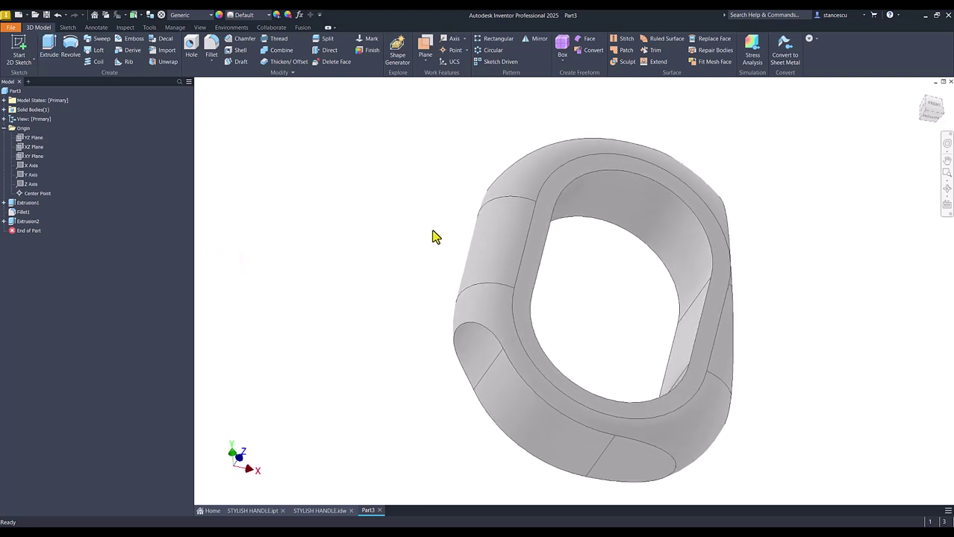
pyautogui.press('F6')
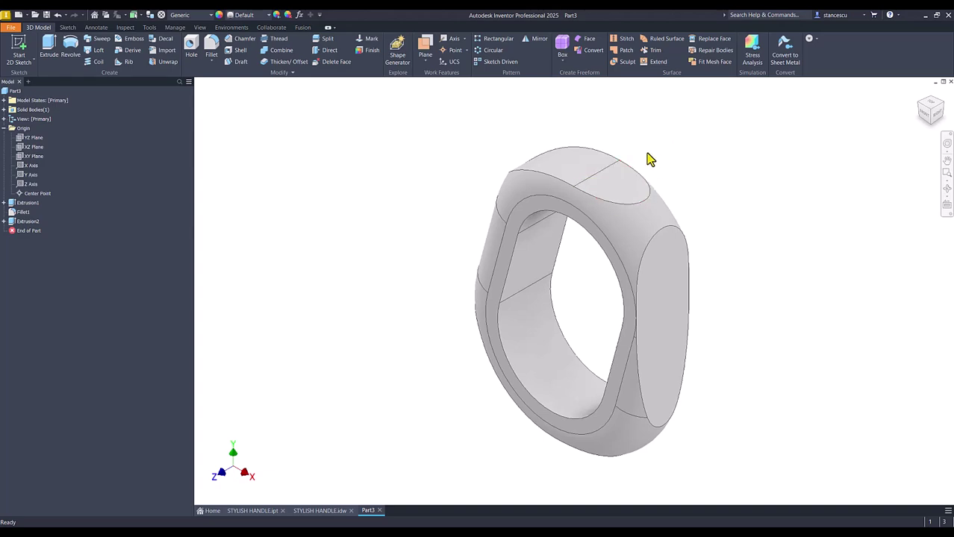
# Create a sketch on the flat face at the ring's top, finish it without drawing, and hide it
pyautogui.click(609, 191)
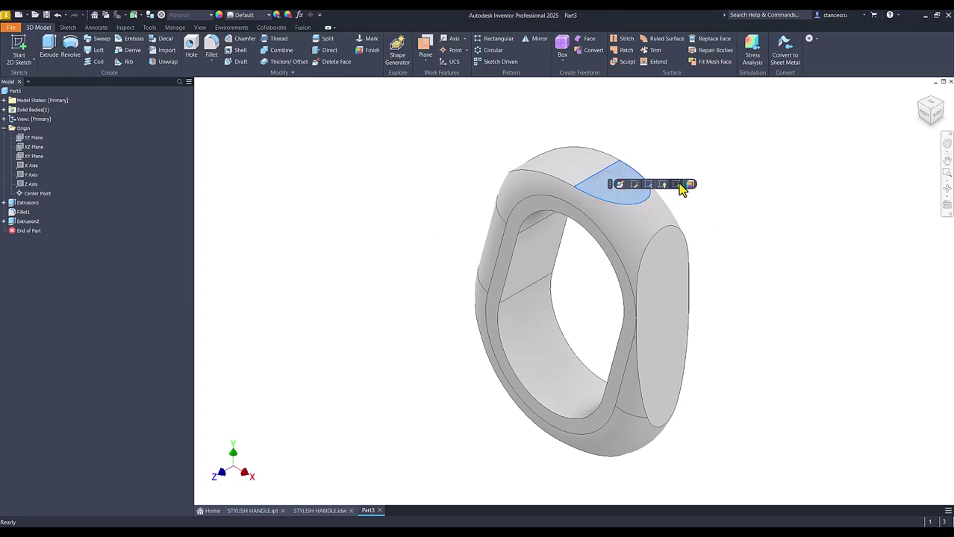
pyautogui.click(681, 188)
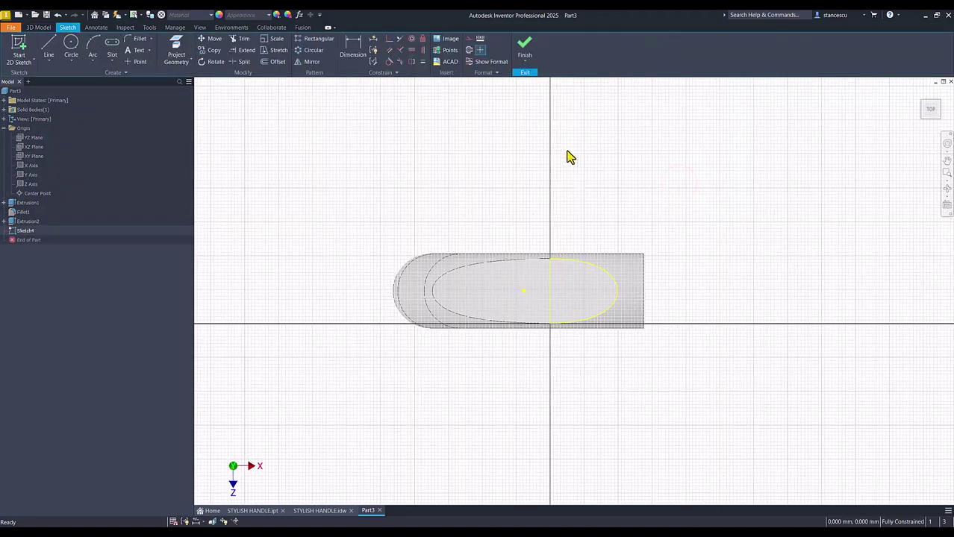
pyautogui.click(524, 47)
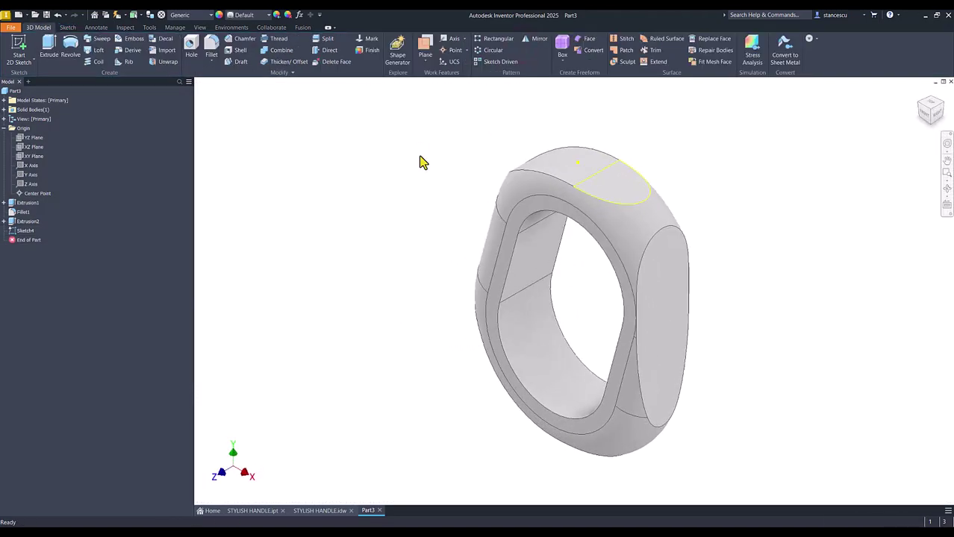
pyautogui.rightClick(15, 232)
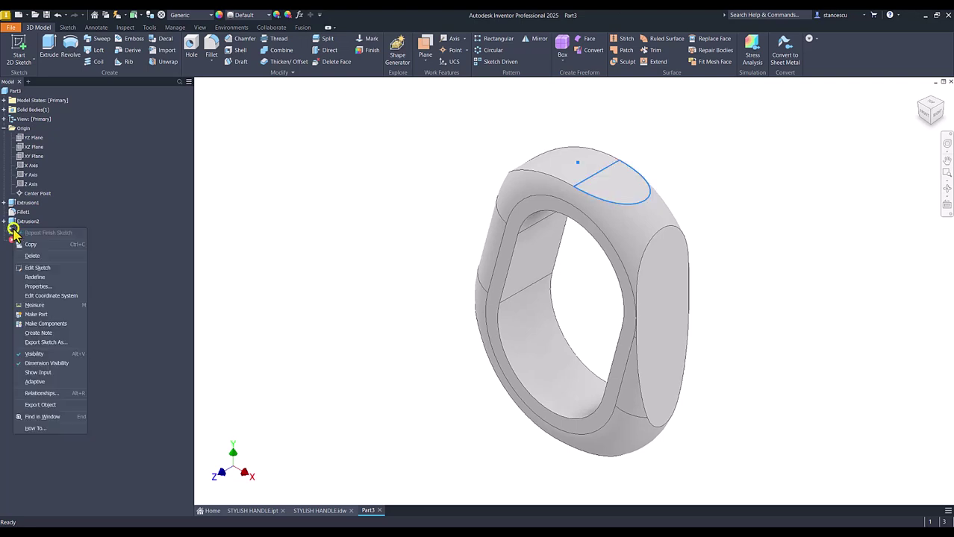
pyautogui.click(41, 358)
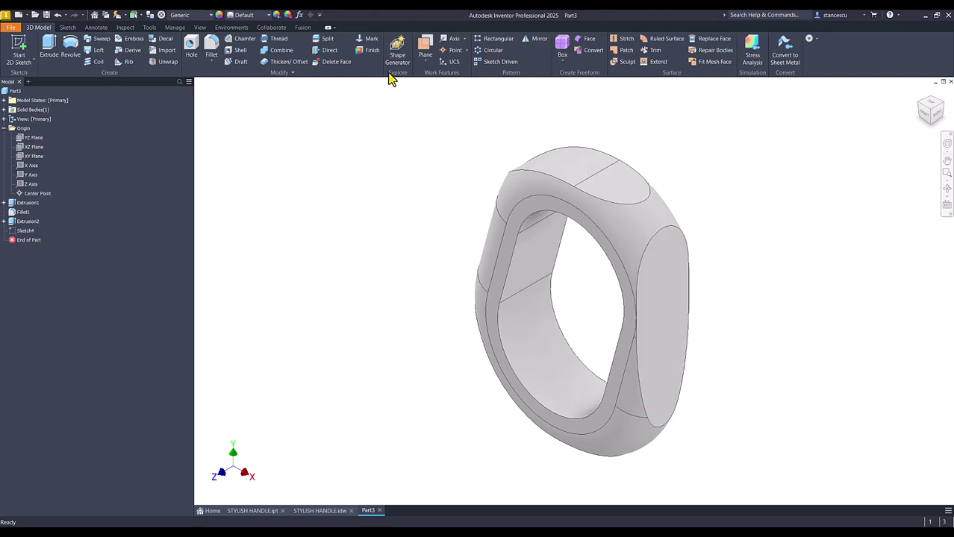
# Try adding an offset work plane from the flat side face, and undo it
pyautogui.click(424, 46)
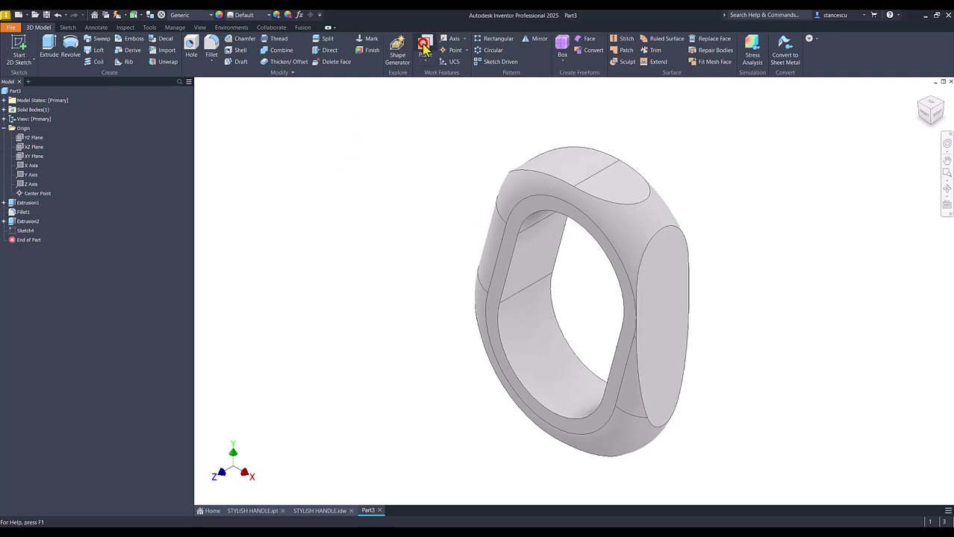
pyautogui.click(647, 329)
pyautogui.moveTo(660, 330); pyautogui.dragTo(701, 342)
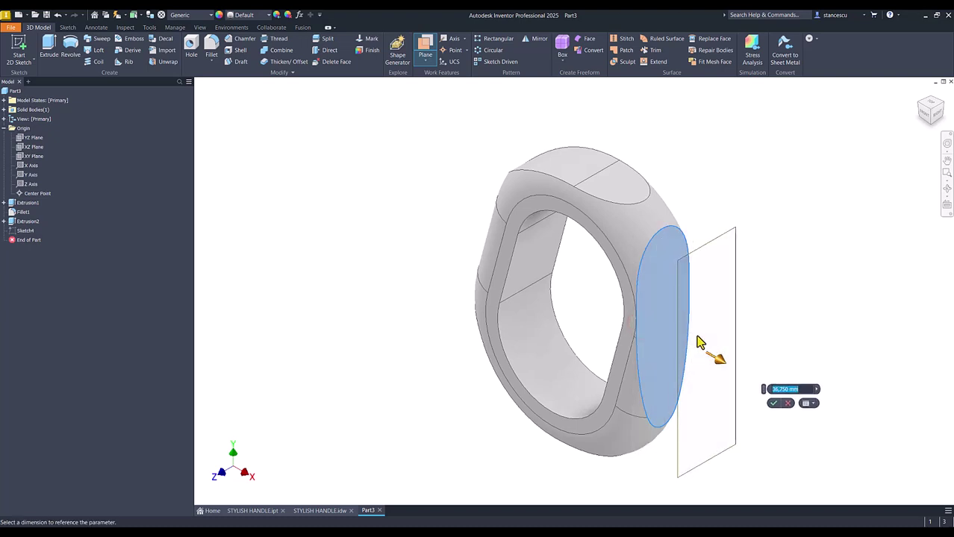
pyautogui.press('Return')
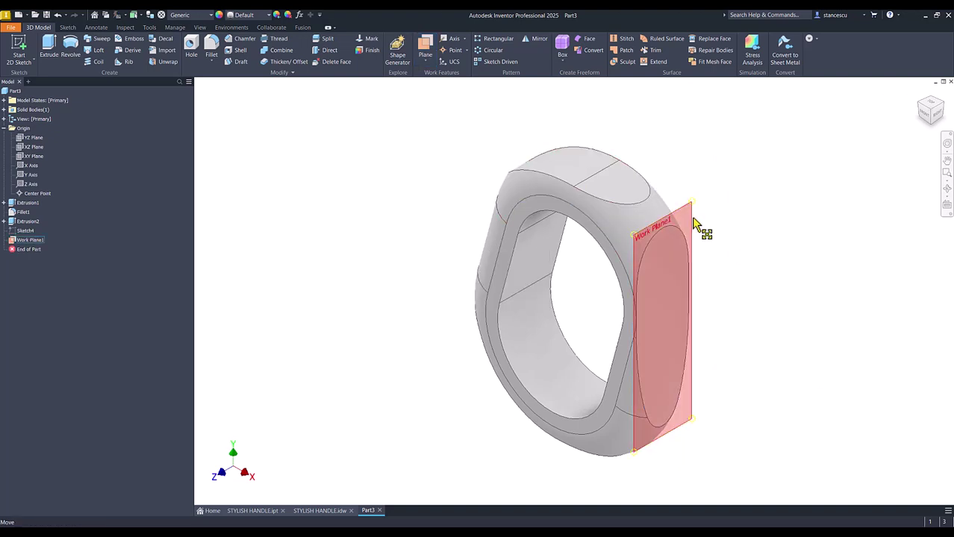
pyautogui.hotkey('ctrl', 'z')
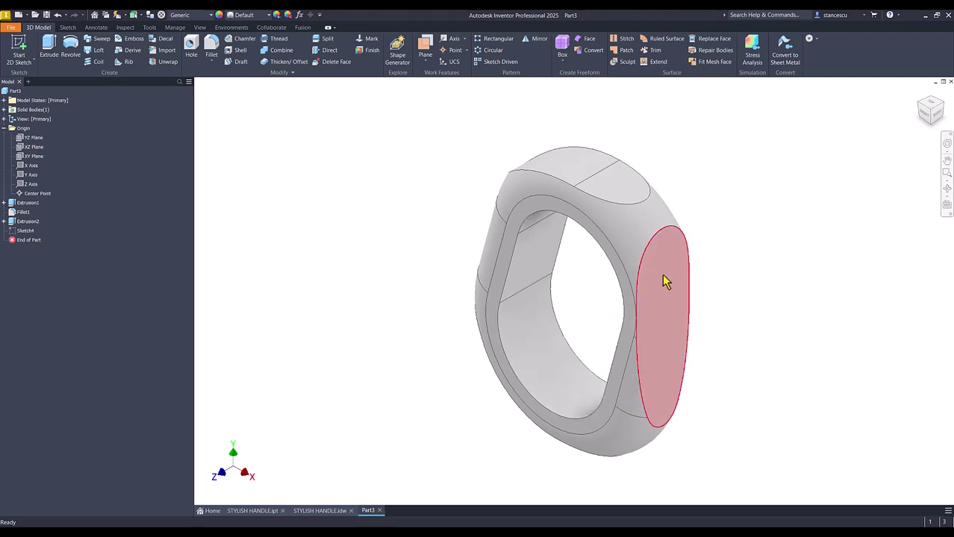
# Create a work plane on the flat side face with a 0 offset
pyautogui.click(425, 49)
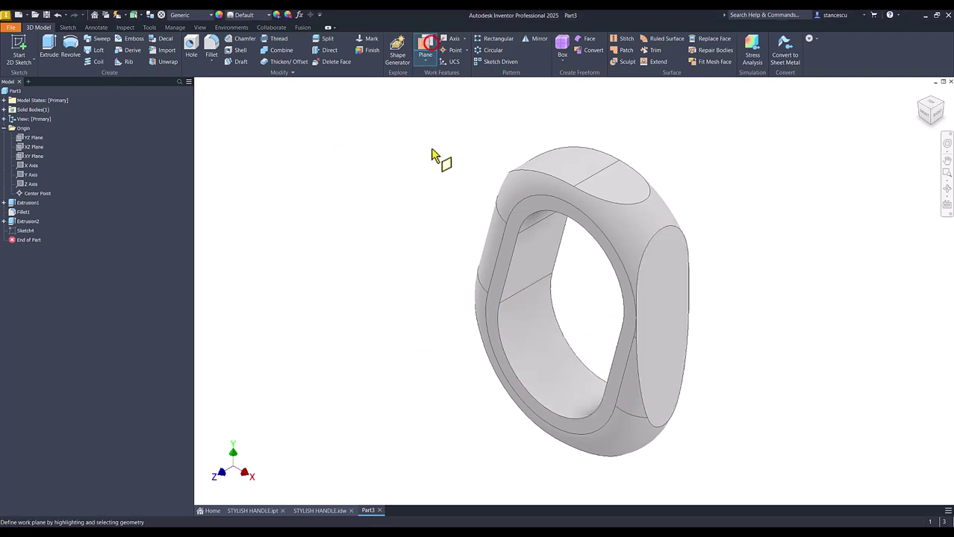
pyautogui.click(662, 273)
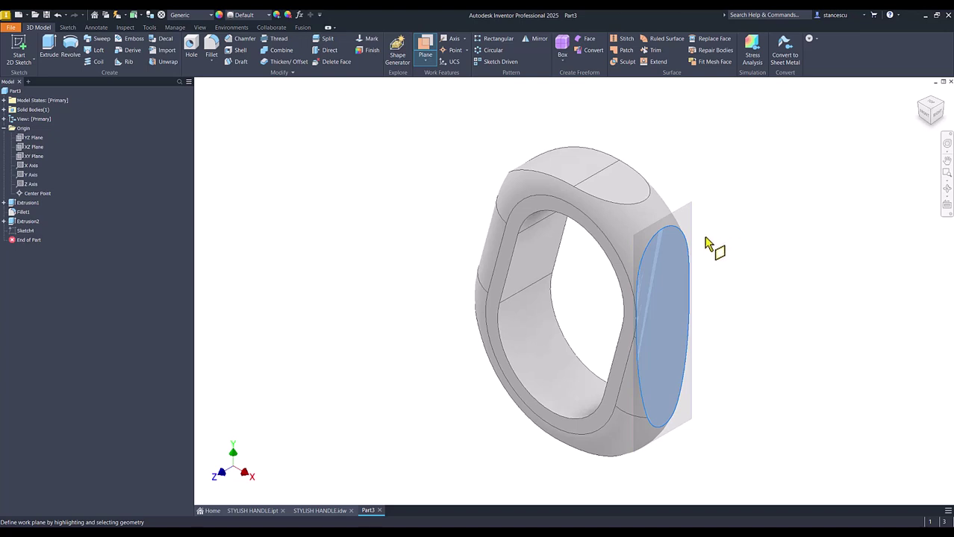
pyautogui.moveTo(690, 214); pyautogui.dragTo(737, 241)
pyautogui.write('0')
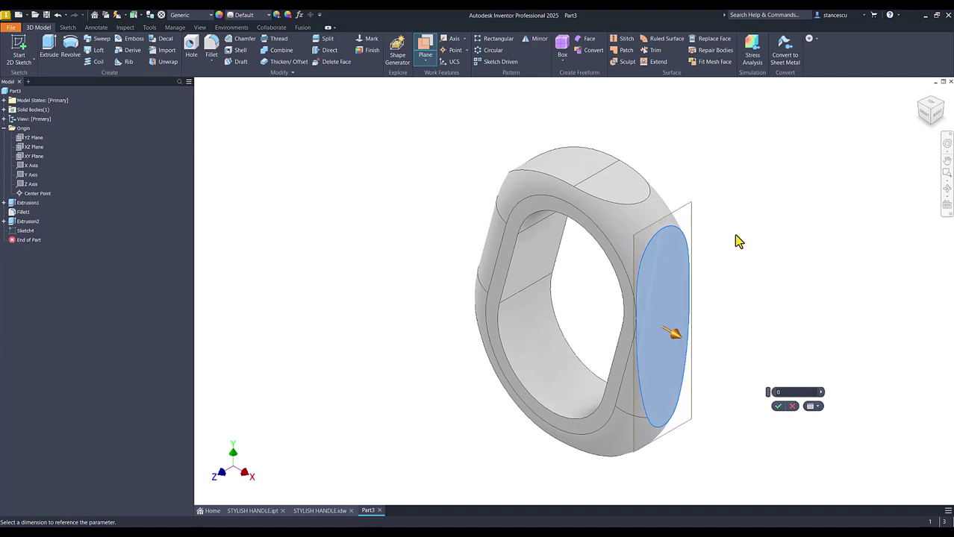
pyautogui.press('Return')
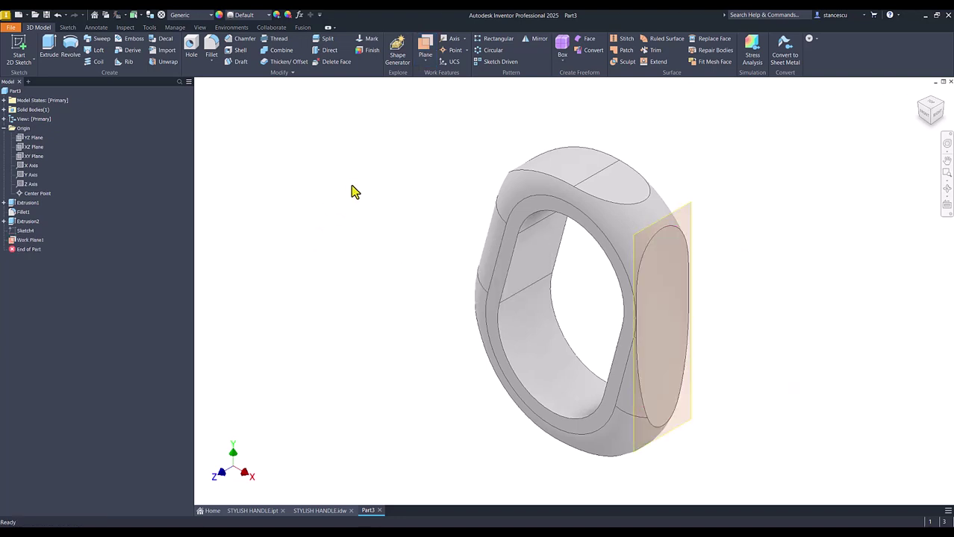
# Create a second work plane parallel to the side-face plane, through the edge dividing the ring's top faces
pyautogui.click(424, 54)
pyautogui.click(684, 212)
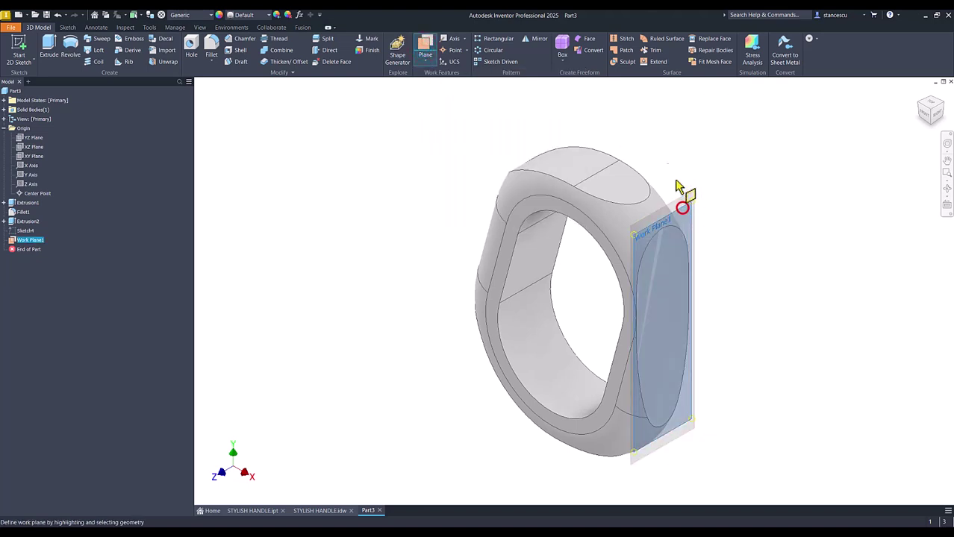
pyautogui.click(575, 194)
# Start a sketch on the middle work plane and slice the graphics at the sketch plane
pyautogui.click(633, 154)
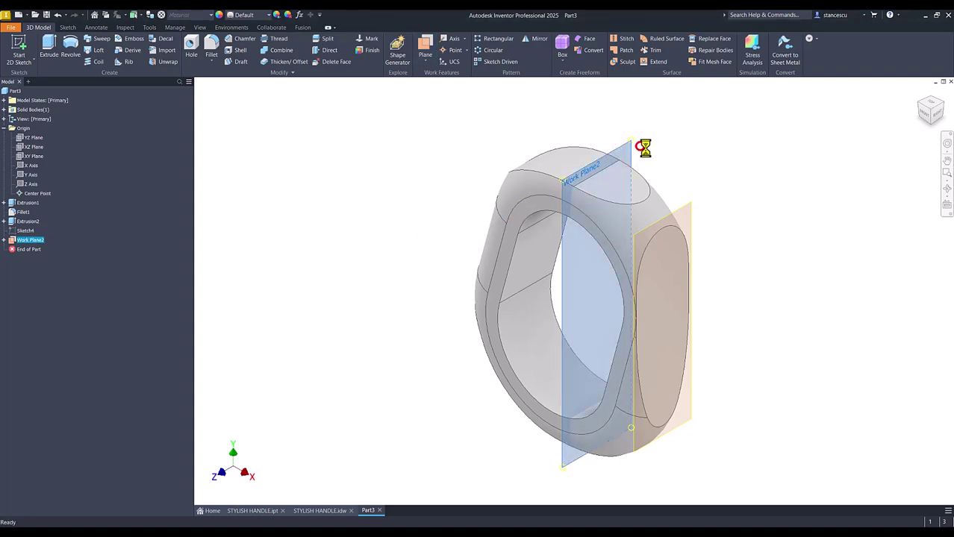
pyautogui.click(640, 149)
pyautogui.press('Num_Lock')
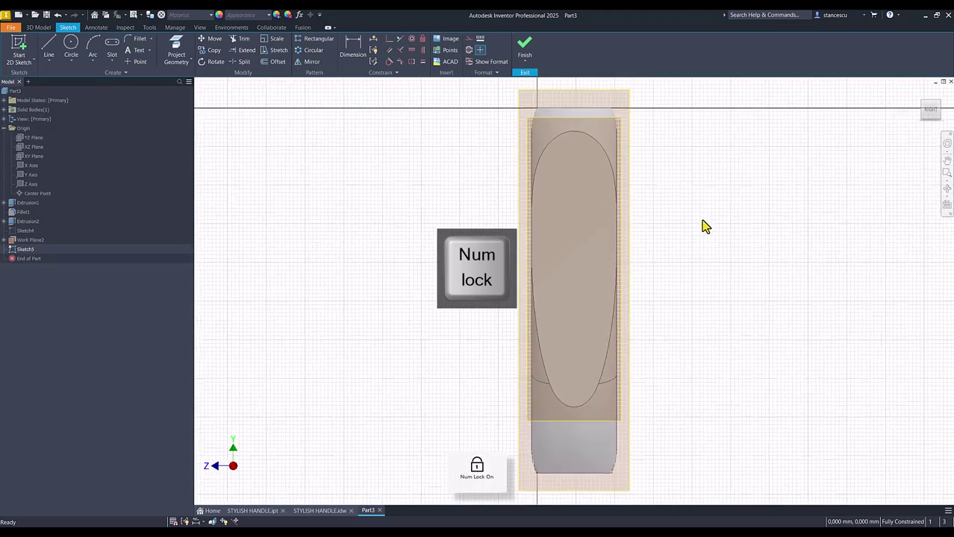
pyautogui.press('F7')
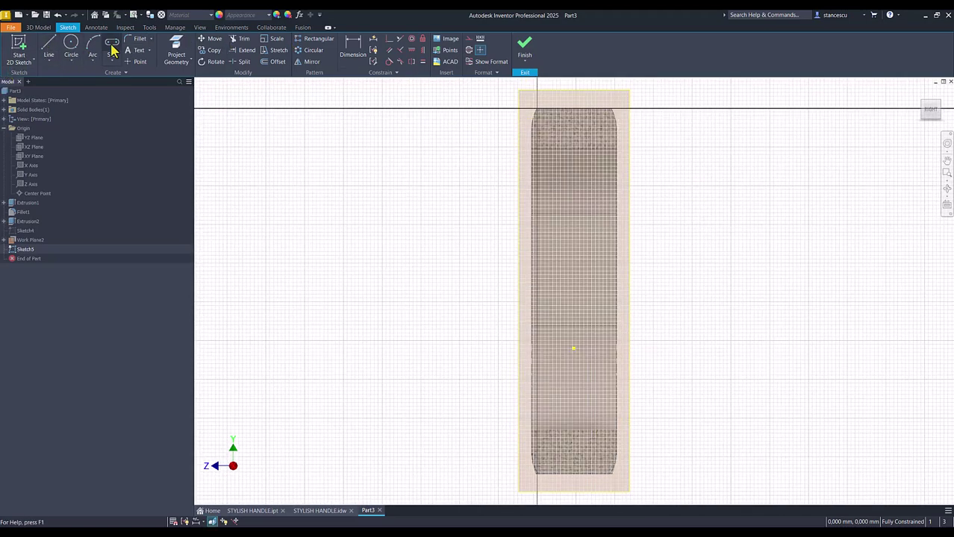
# Project the ring's upper rounded outline and both upper side edges into the sketch
pyautogui.click(177, 56)
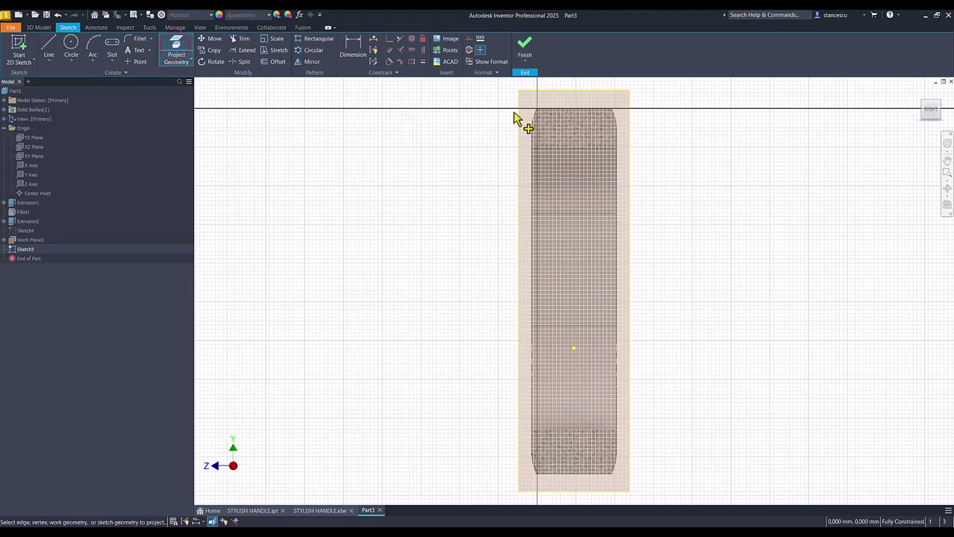
pyautogui.click(539, 123)
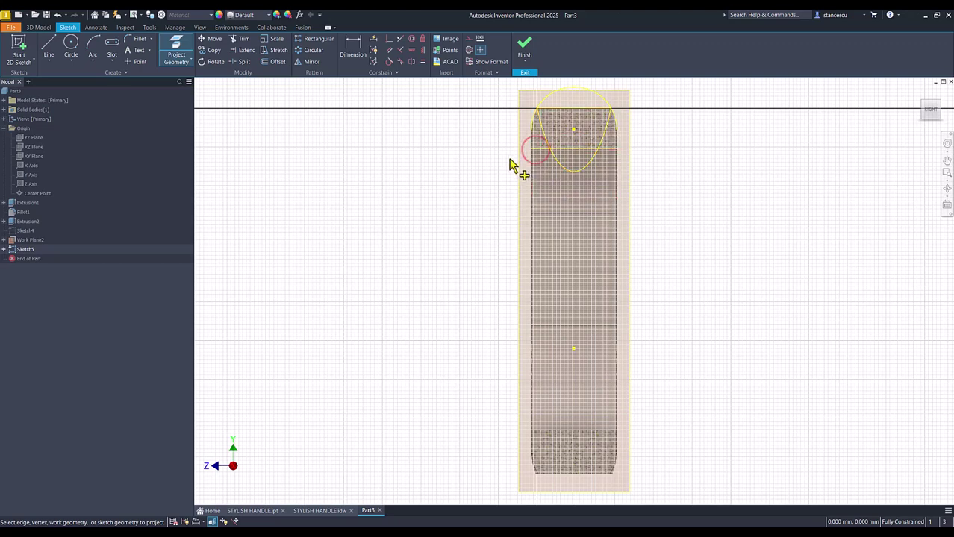
pyautogui.click(530, 142)
pyautogui.click(617, 141)
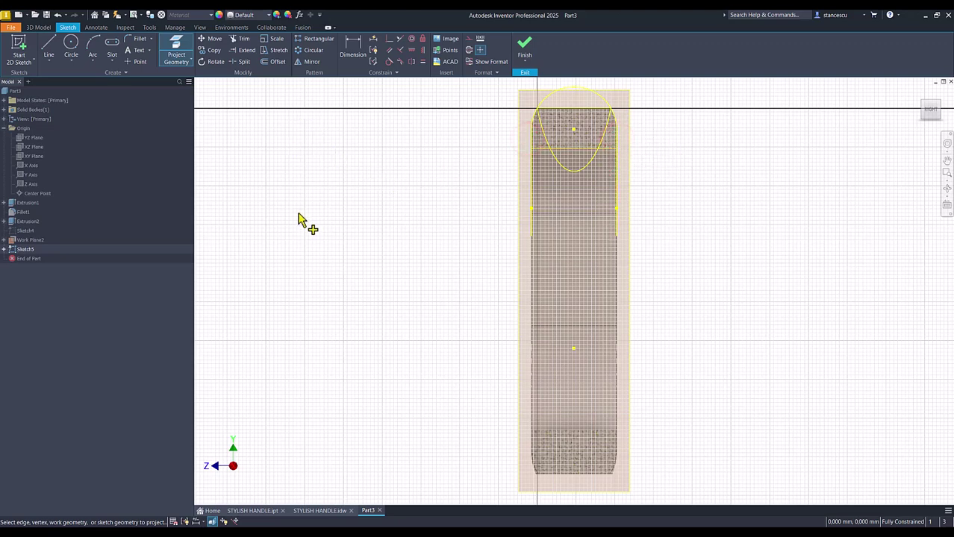
pyautogui.press('Escape')
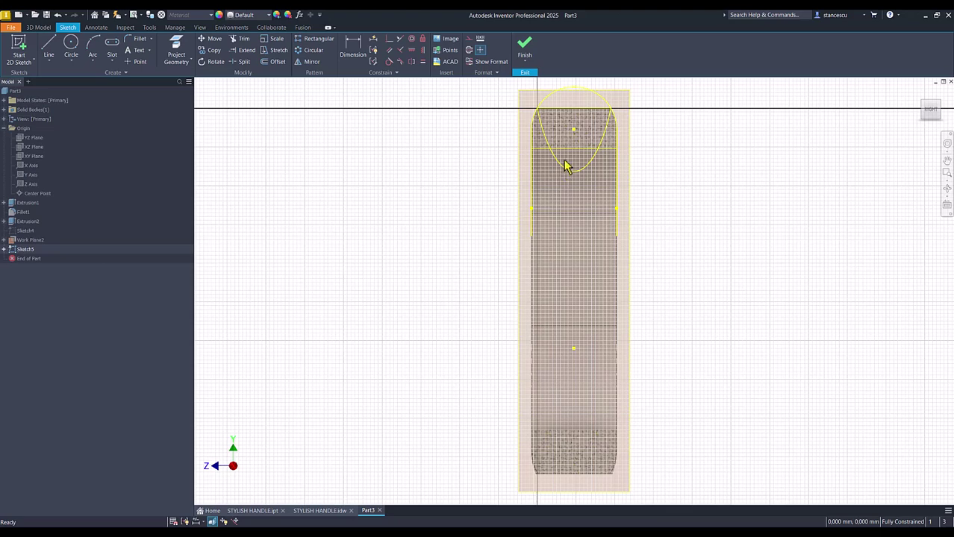
# Convert the two projected curves that meet below the top edge to construction geometry
pyautogui.click(562, 165)
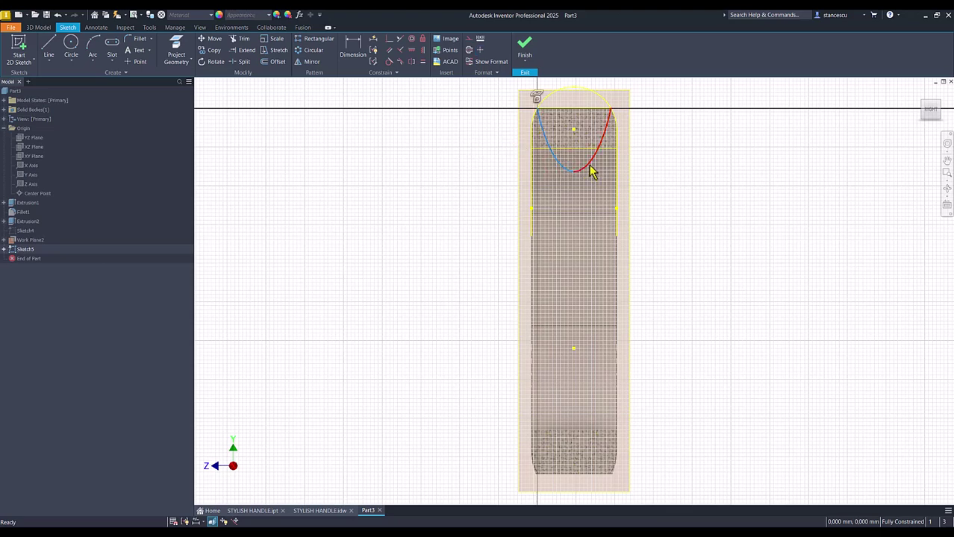
pyautogui.click(590, 170)
pyautogui.rightClick(739, 192)
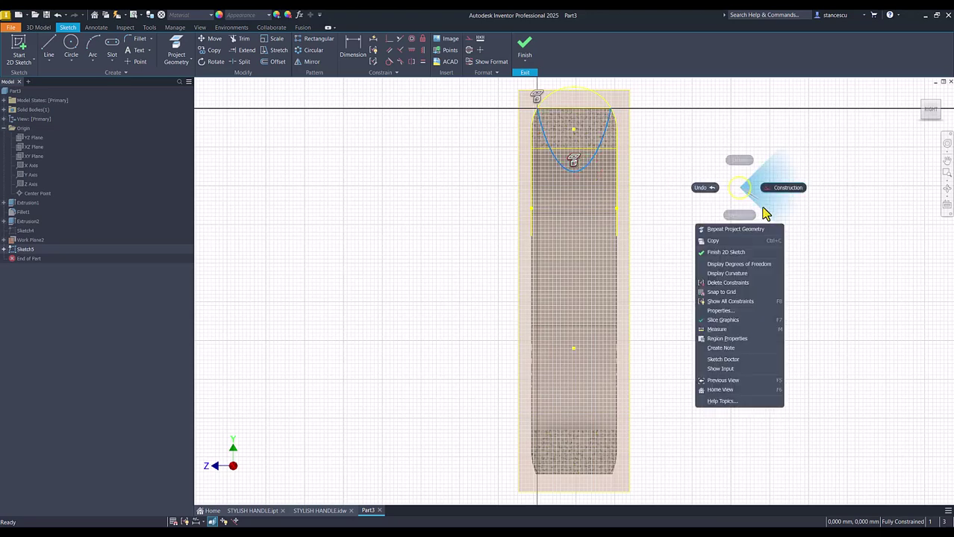
pyautogui.click(788, 188)
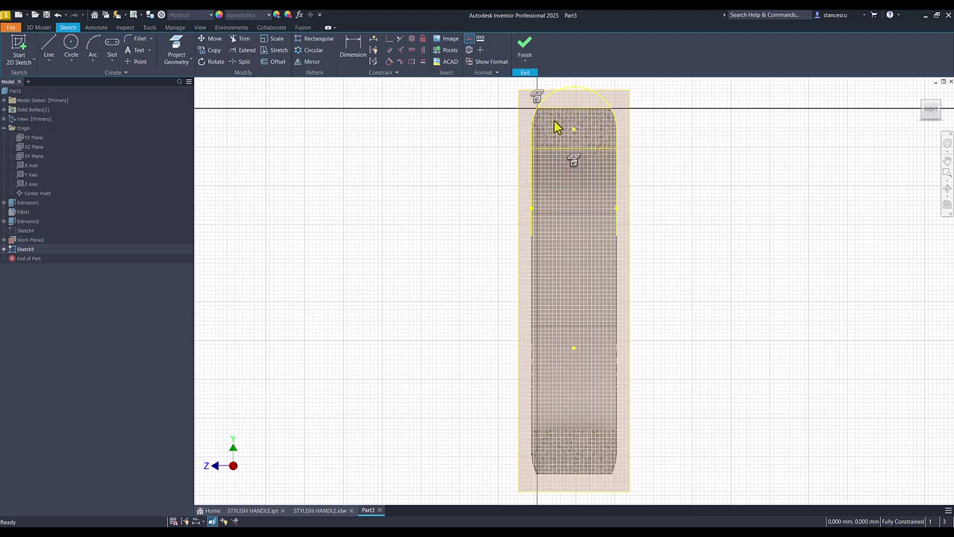
# Finish the section sketch and extrude its upper closed profile up to the side-face work plane, joined to the ring
pyautogui.click(525, 49)
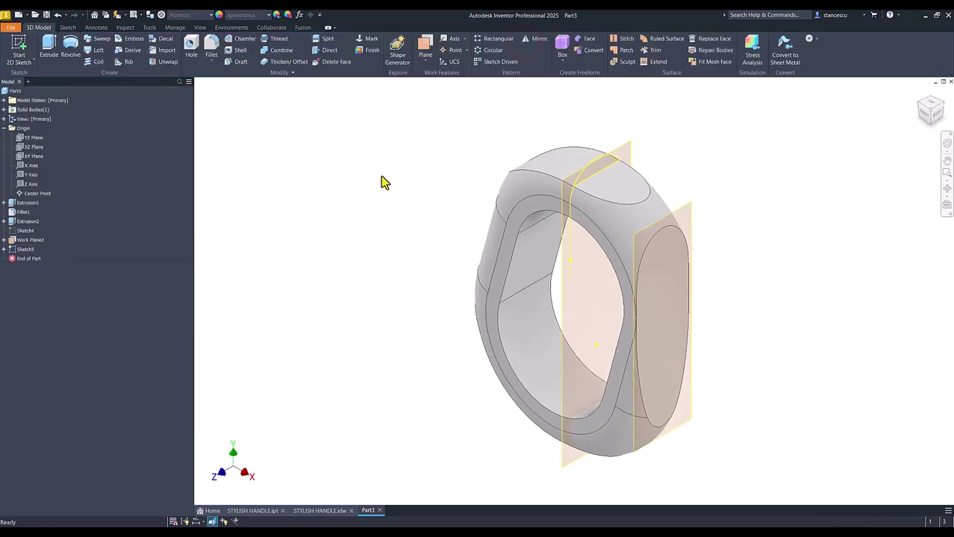
pyautogui.click(48, 46)
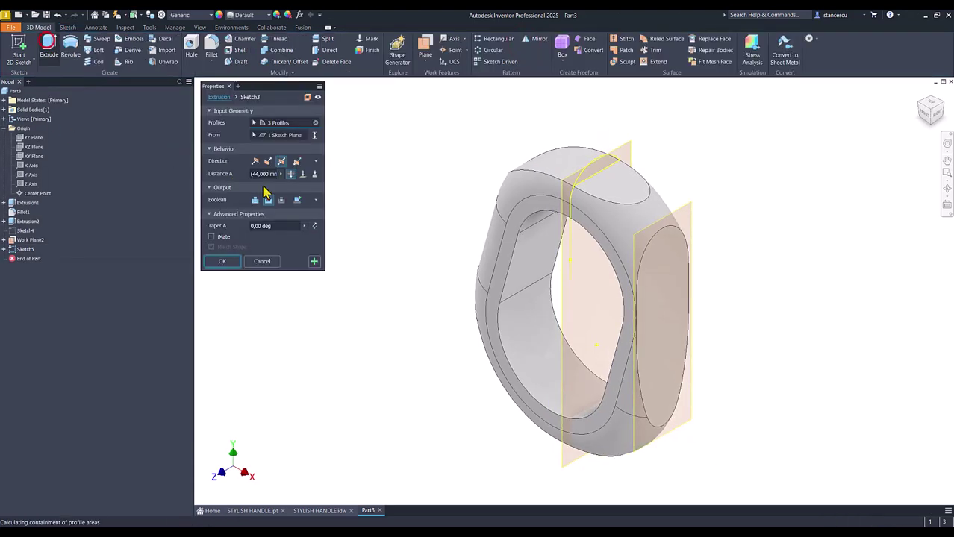
pyautogui.click(599, 183)
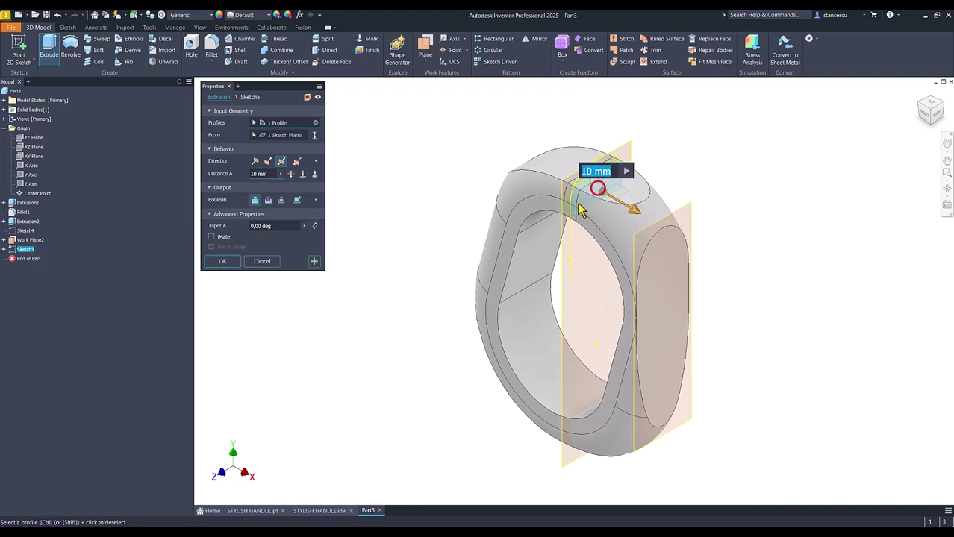
pyautogui.click(303, 174)
pyautogui.click(697, 215)
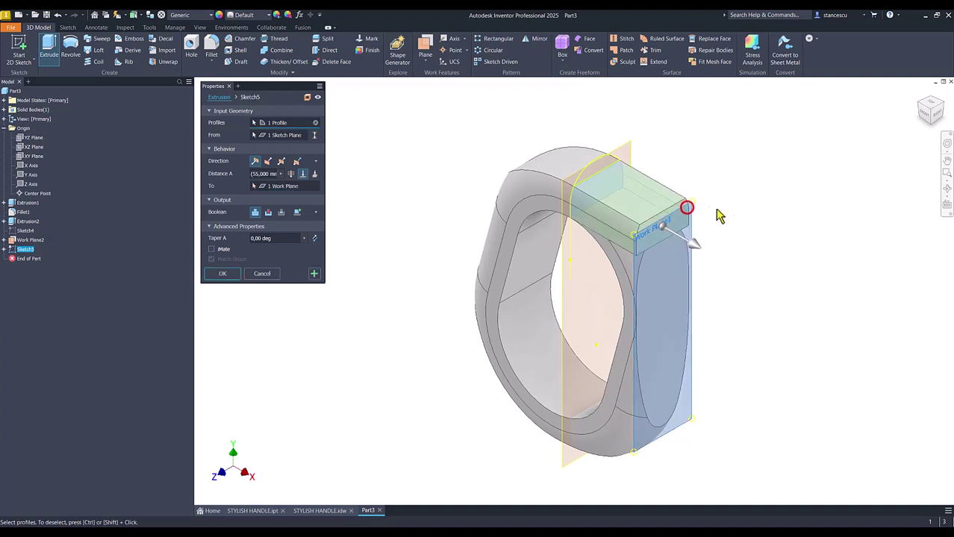
pyautogui.click(224, 274)
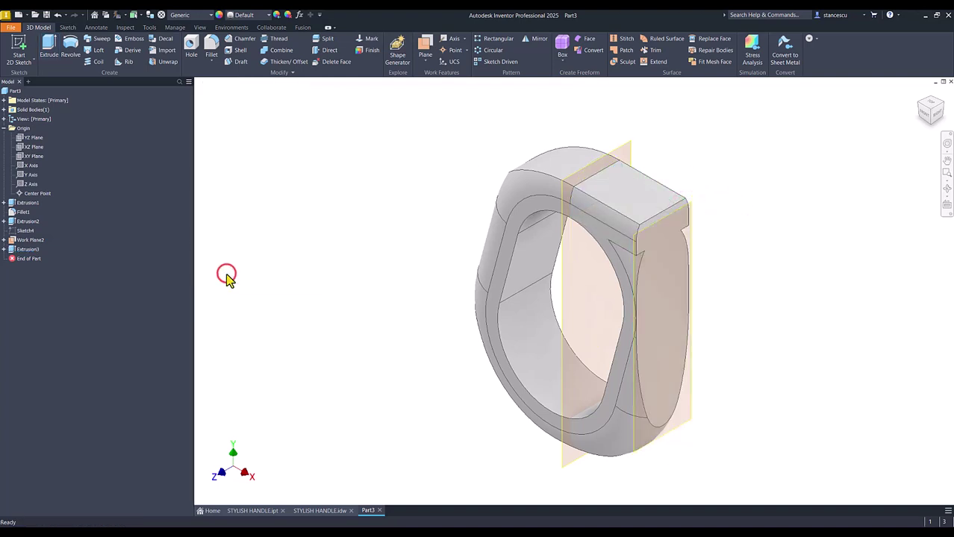
# Hide the middle work plane
pyautogui.click(631, 143)
pyautogui.rightClick(631, 149)
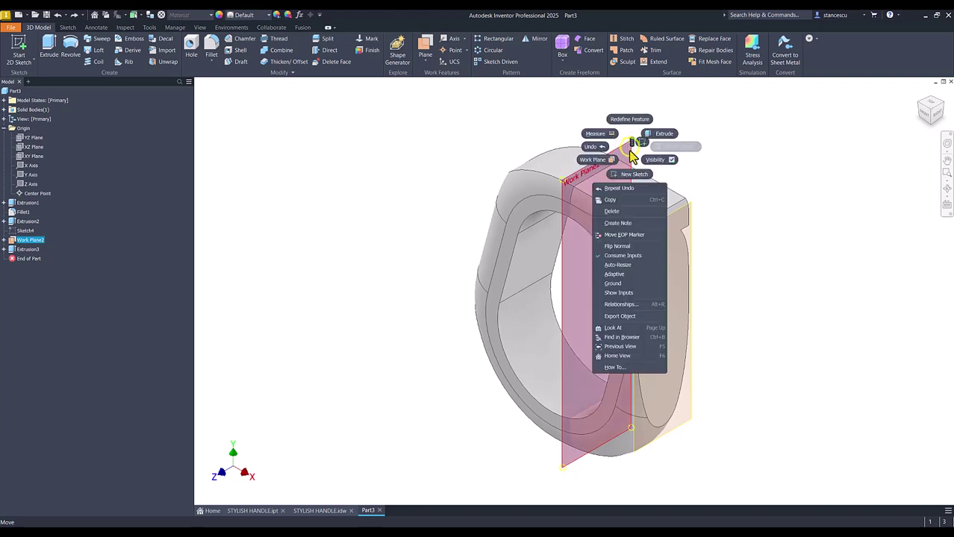
pyautogui.click(657, 161)
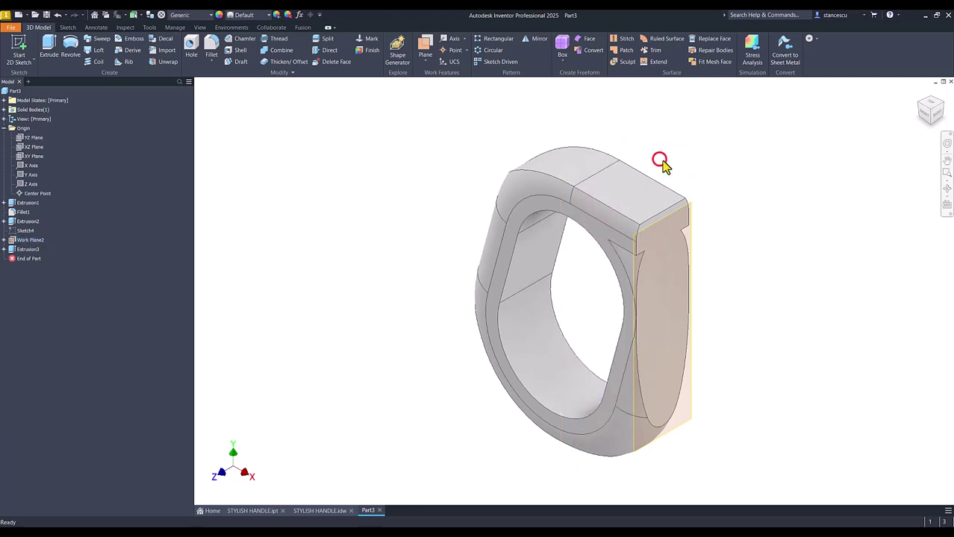
# Start a sketch on the side-face work plane, leaving the slice graphics view off
pyautogui.click(713, 244)
pyautogui.press('pageup')
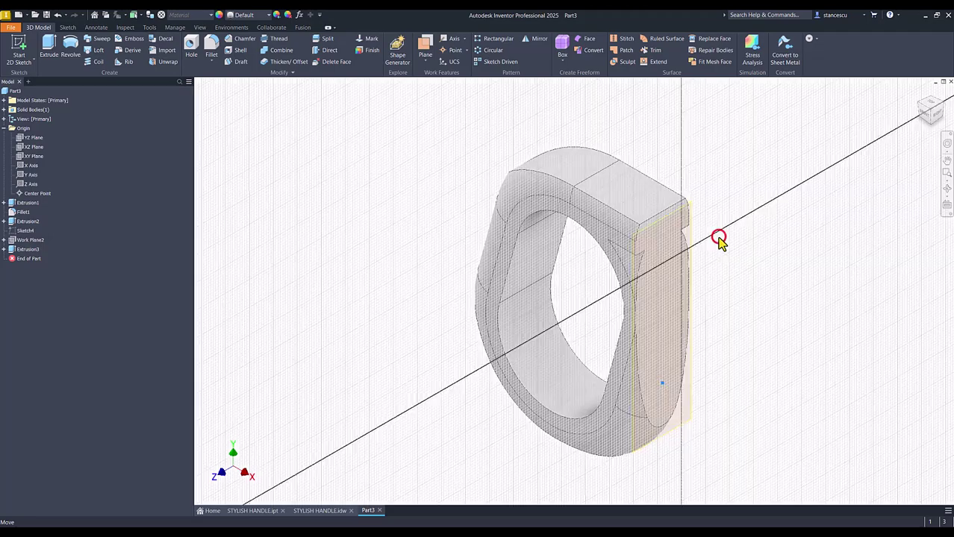
pyautogui.press('s')
pyautogui.press('Num_Lock')
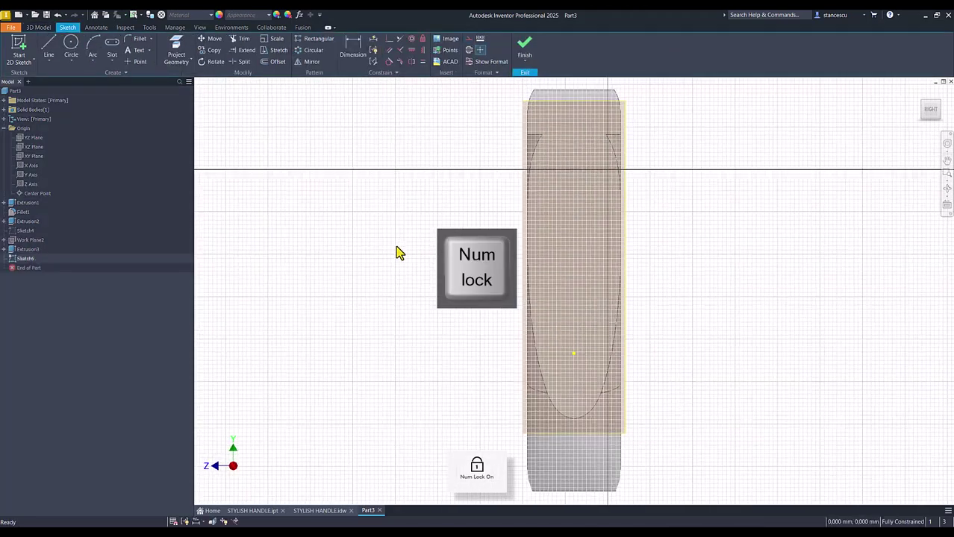
pyautogui.press('F7')
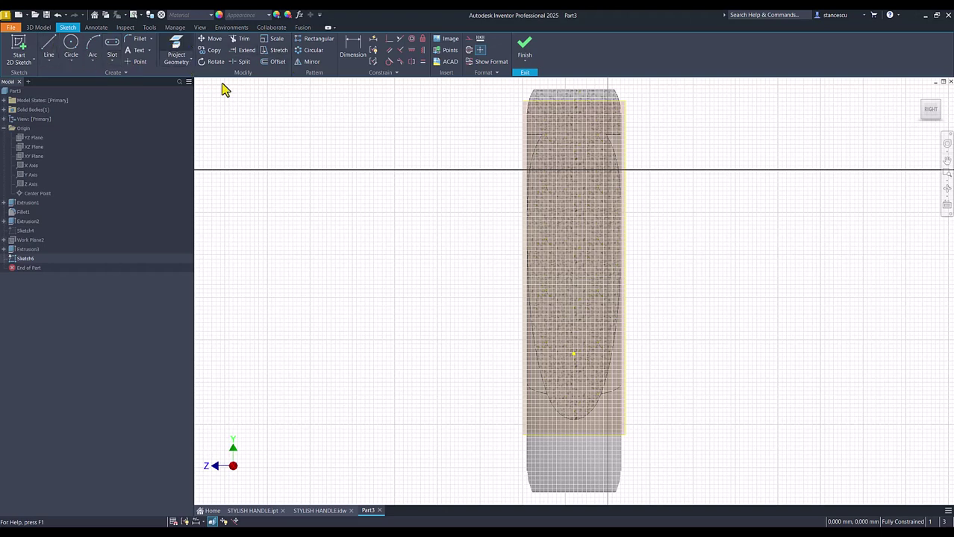
pyautogui.press('F7')
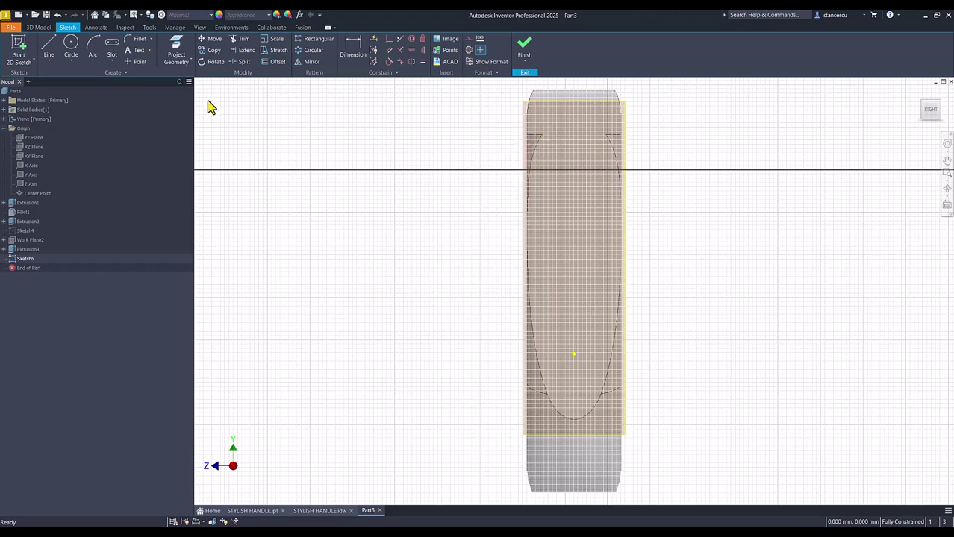
# Project the straight and curved edges enclosing the two small corner gaps beneath the extruded block into the sketch
pyautogui.click(179, 49)
pyautogui.scroll(3, 482, 153)
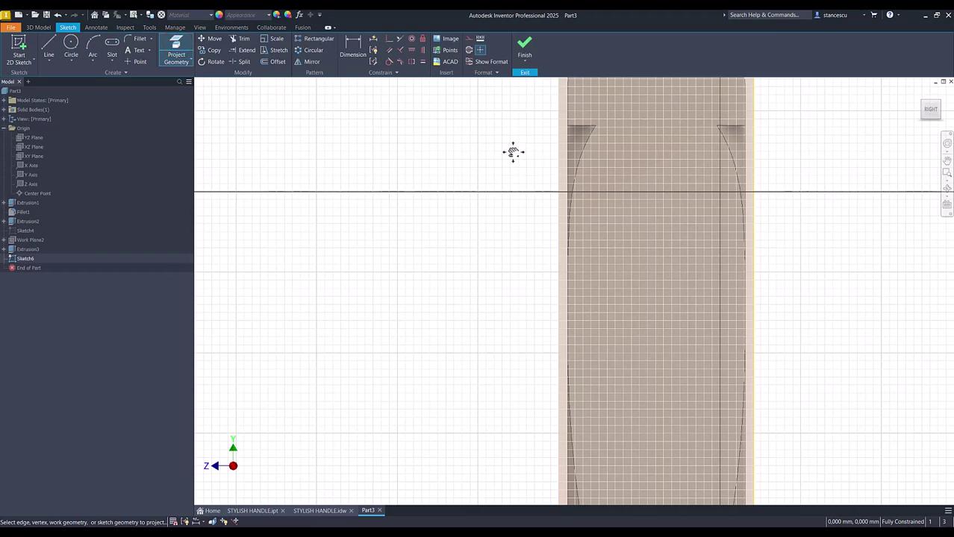
pyautogui.moveTo(512, 151); pyautogui.dragTo(295, 241, button='middle')
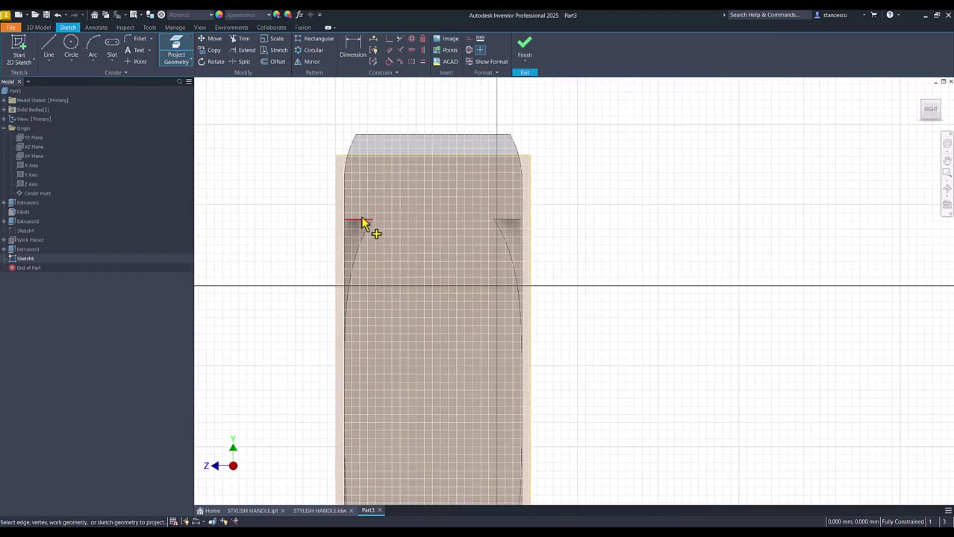
pyautogui.click(350, 247)
pyautogui.click(345, 245)
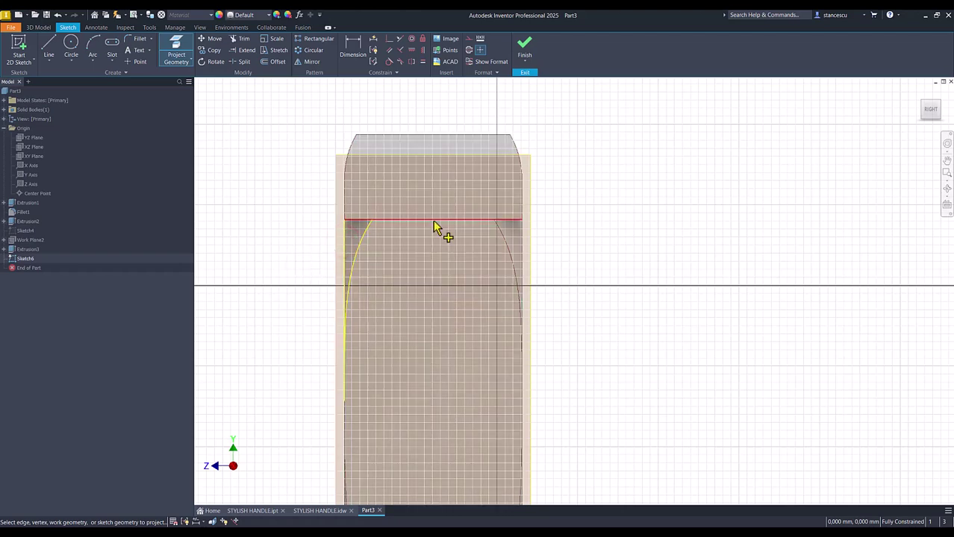
pyautogui.click(511, 224)
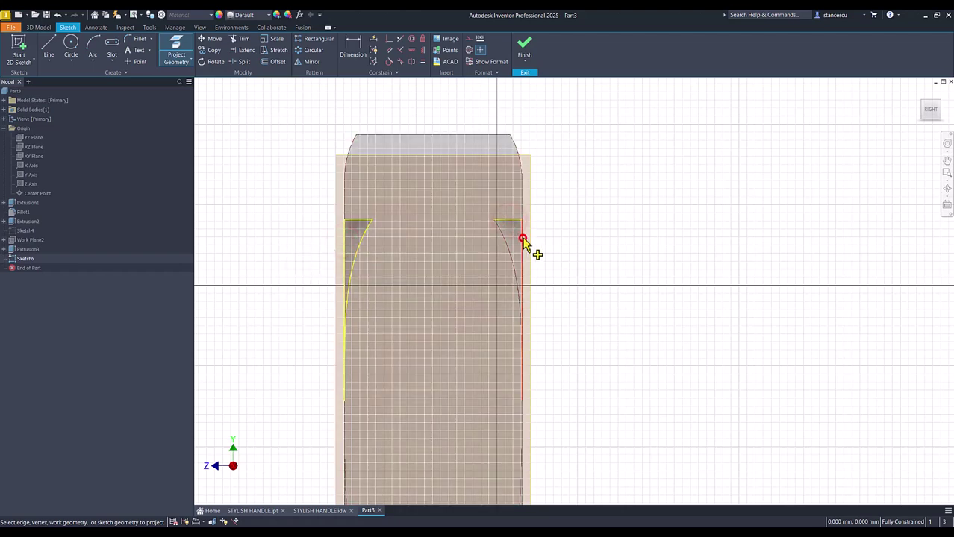
pyautogui.click(505, 244)
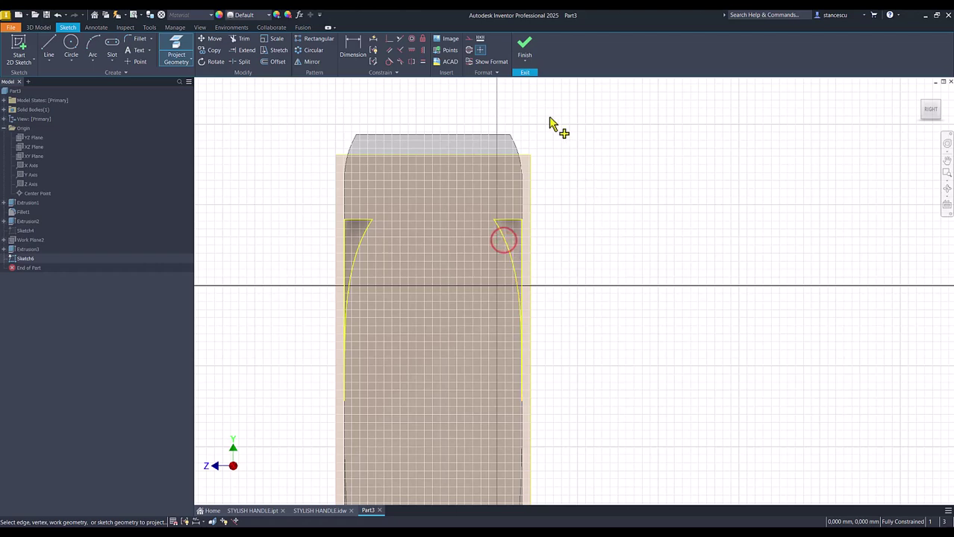
# Extrude both corner-gap profiles back to the next solid face as a join, and hide the side-face work plane
pyautogui.click(524, 46)
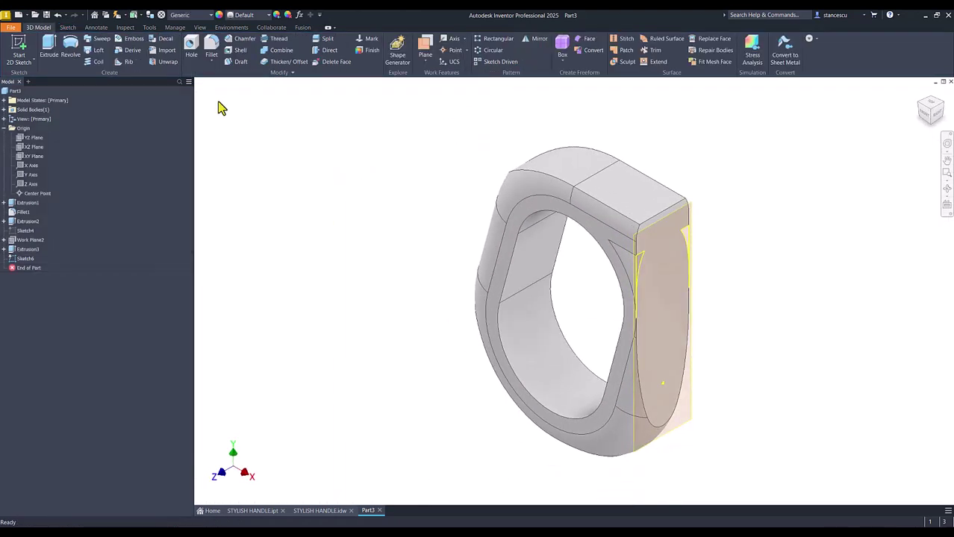
pyautogui.click(48, 49)
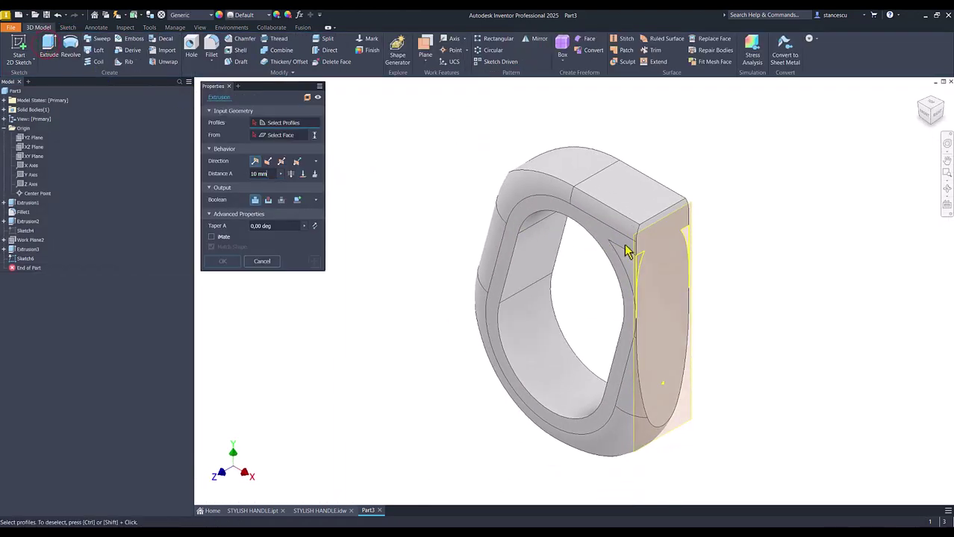
pyautogui.click(642, 262)
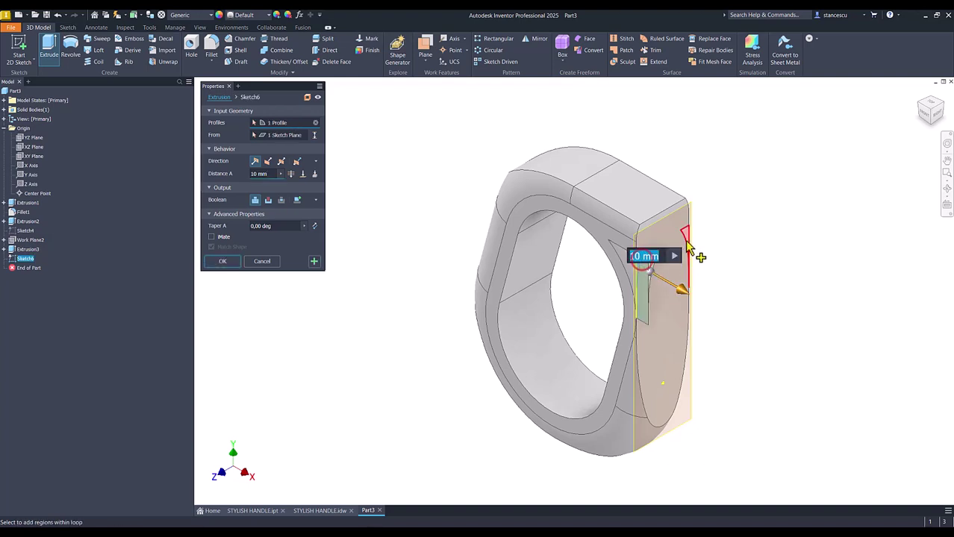
pyautogui.click(687, 235)
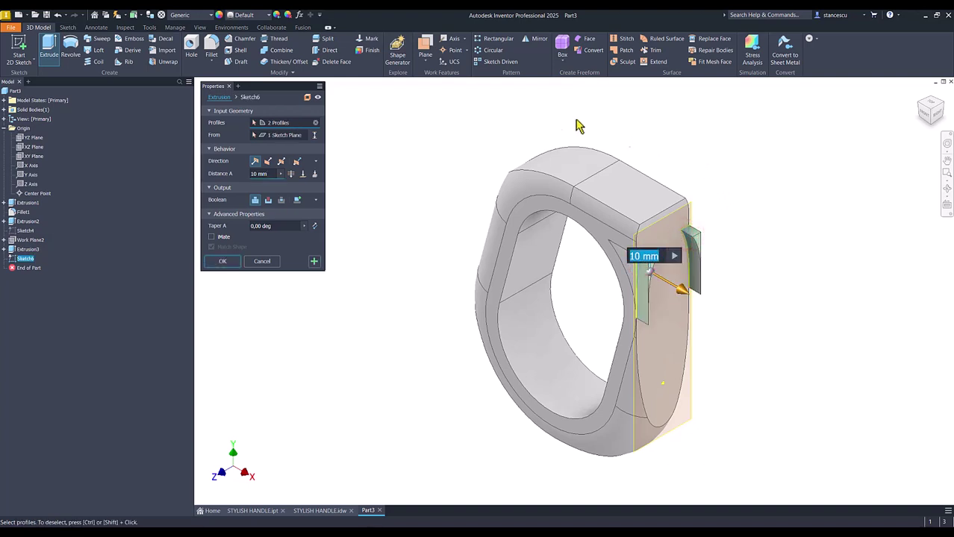
pyautogui.click(314, 174)
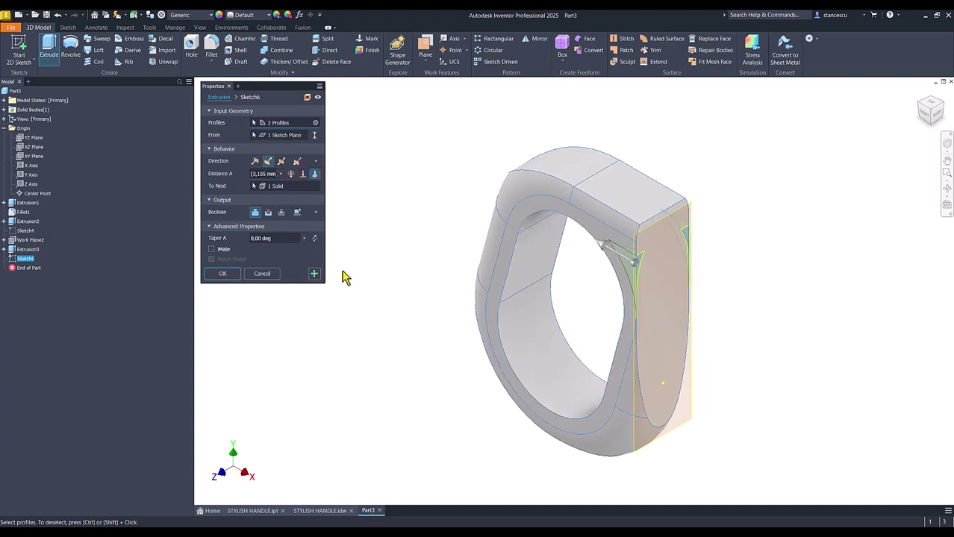
pyautogui.click(223, 274)
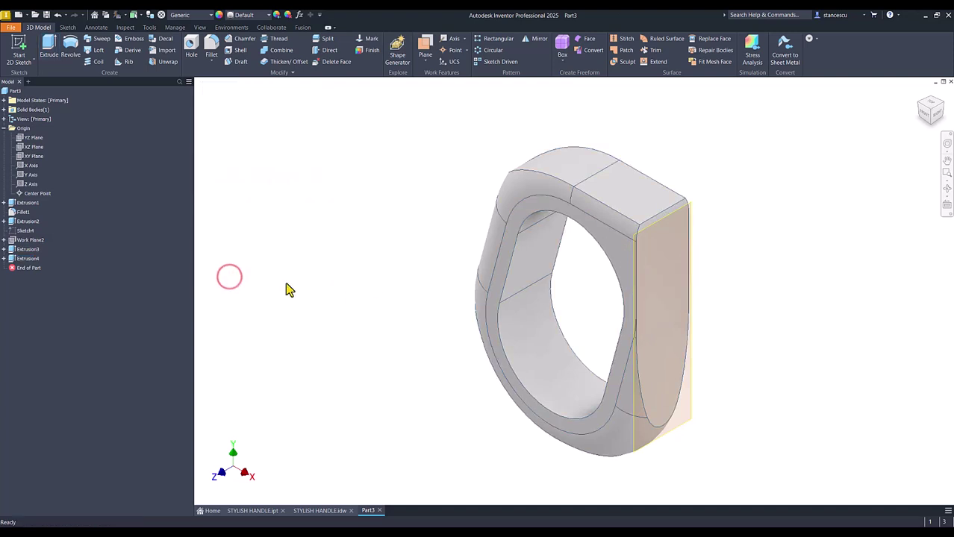
pyautogui.rightClick(693, 419)
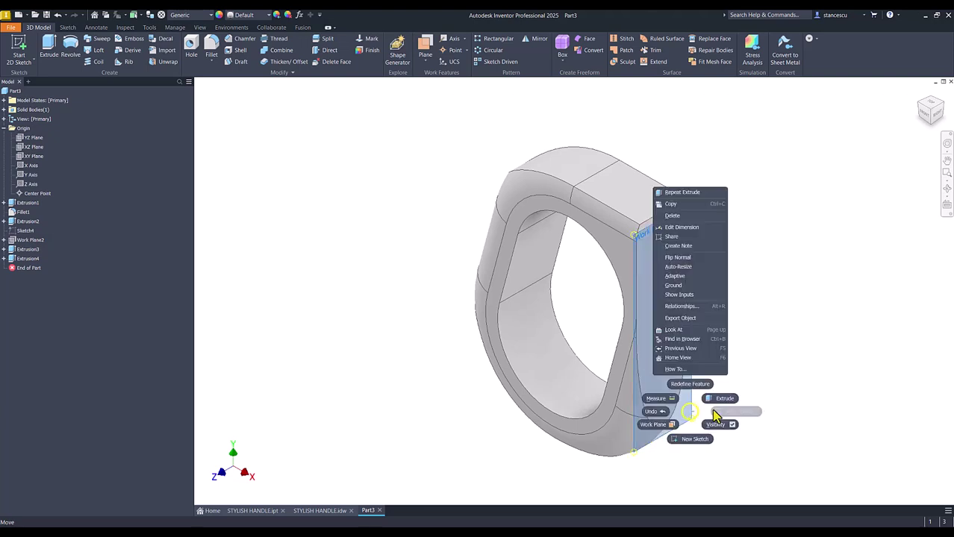
pyautogui.click(718, 426)
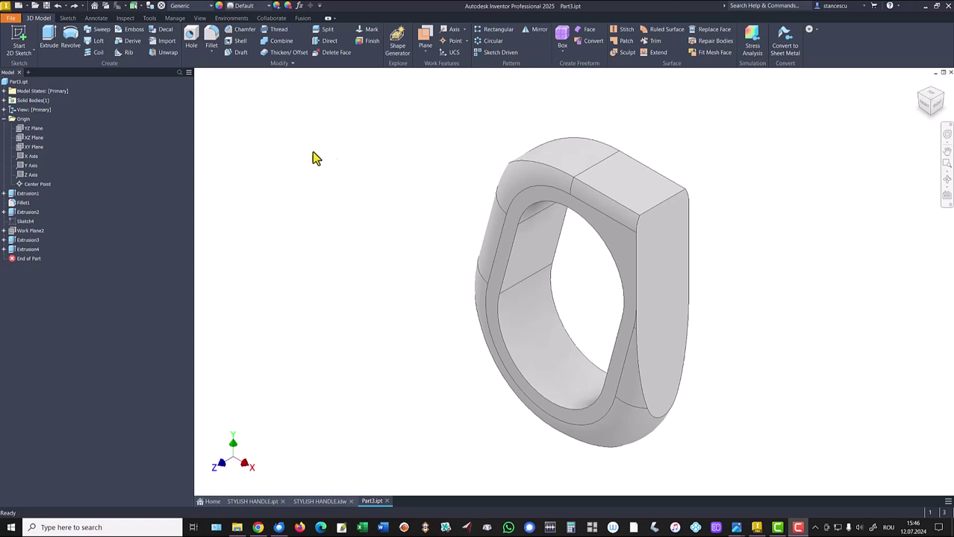
# Delete the flat rectangular top face of the extruded block without healing the remaining faces
pyautogui.click(329, 53)
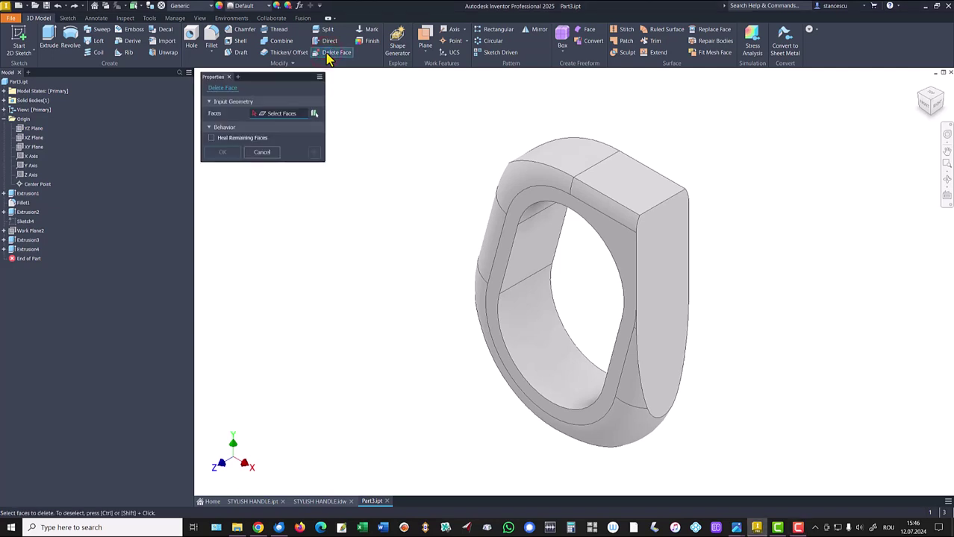
pyautogui.click(633, 194)
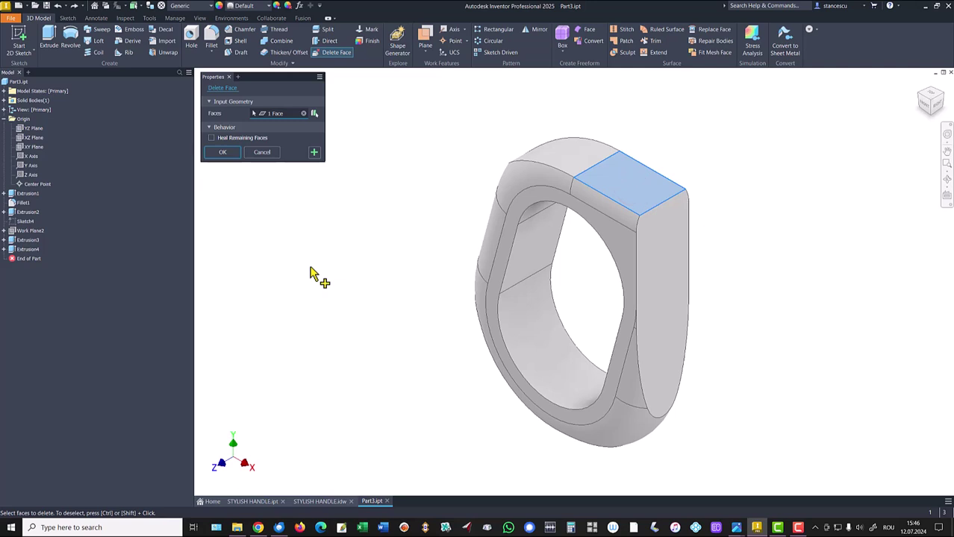
pyautogui.click(223, 152)
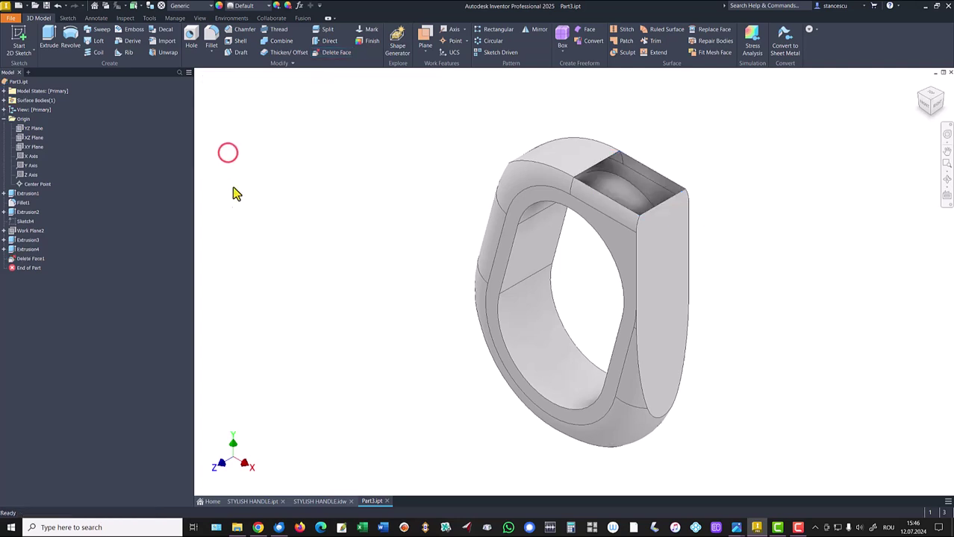
# Examine the hollow interior through the top opening and the features listed under the surface body
pyautogui.scroll(3, 813, 189)
pyautogui.keyDown('shift'); pyautogui.moveTo(813, 189); pyautogui.dragTo(760, 196, button='middle'); pyautogui.keyUp('shift')
pyautogui.press('F6')
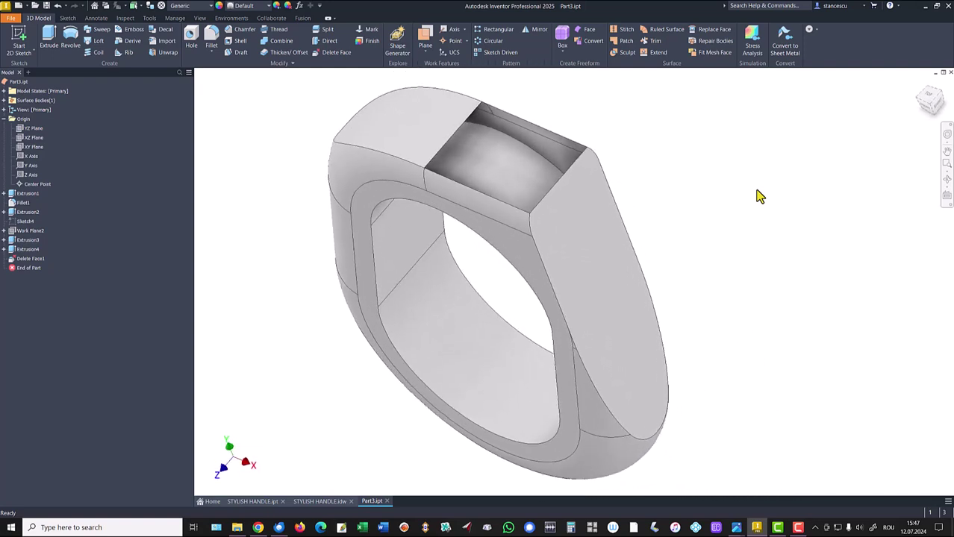
pyautogui.press('F6')
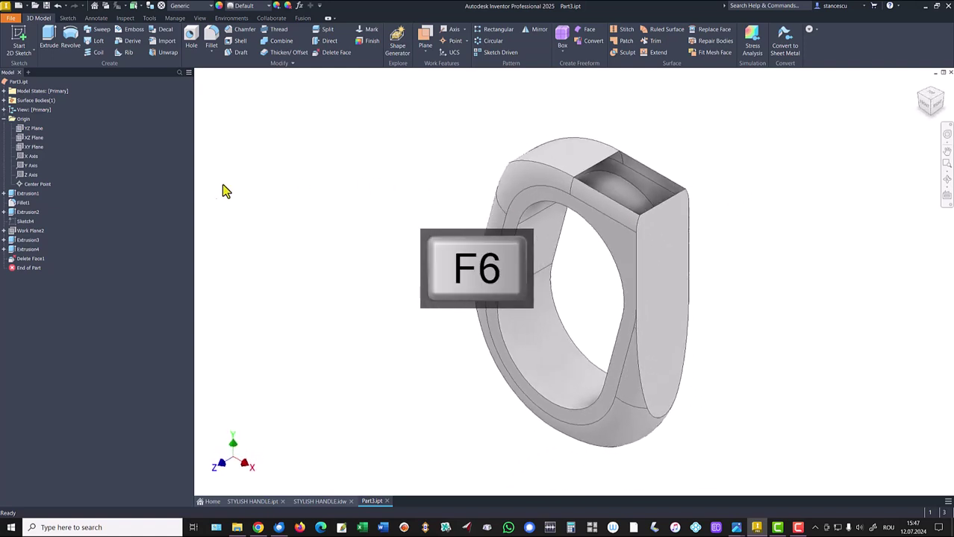
pyautogui.click(5, 101)
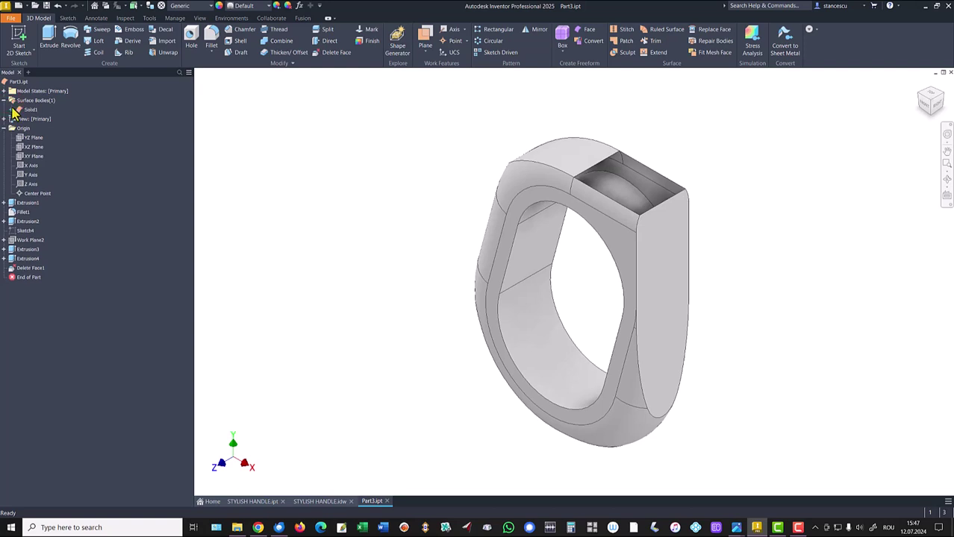
pyautogui.click(12, 110)
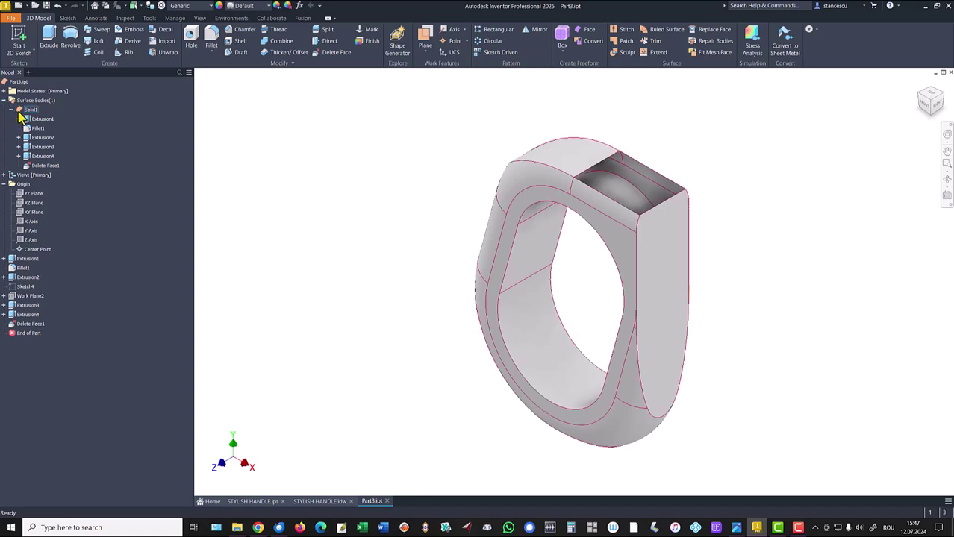
pyautogui.click(4, 100)
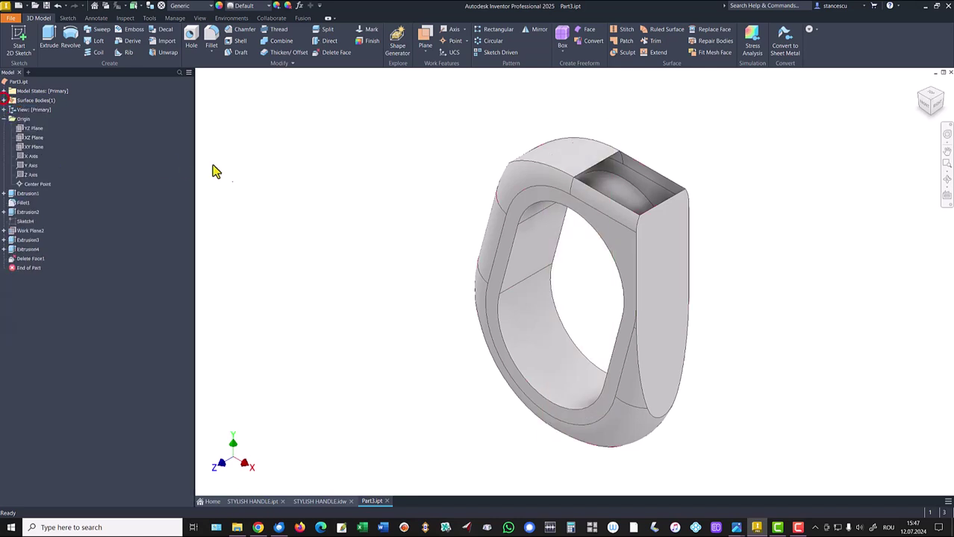
pyautogui.click(400, 180)
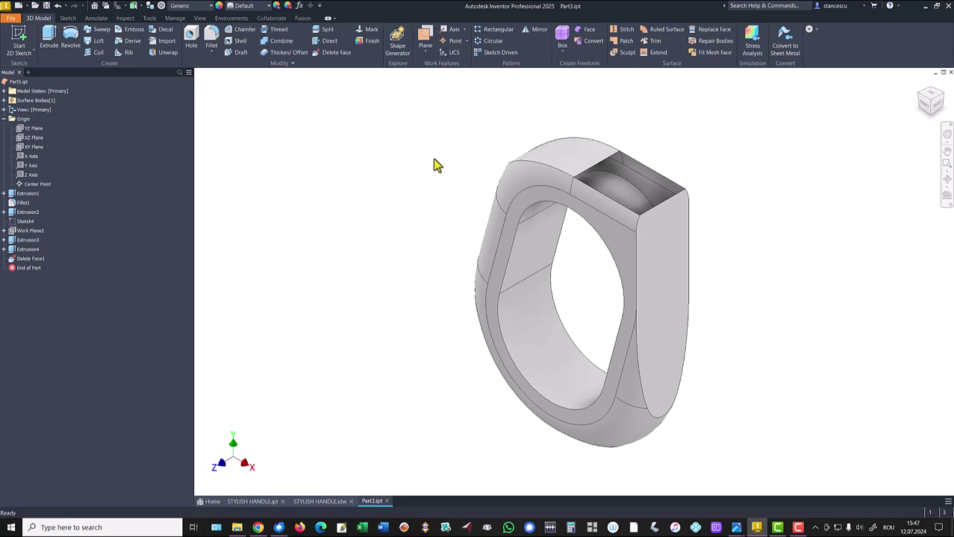
# Create a work plane through two top edges of the rectangular opening, and show the hidden half-ellipse sketch
pyautogui.click(426, 37)
pyautogui.scroll(3, 668, 166)
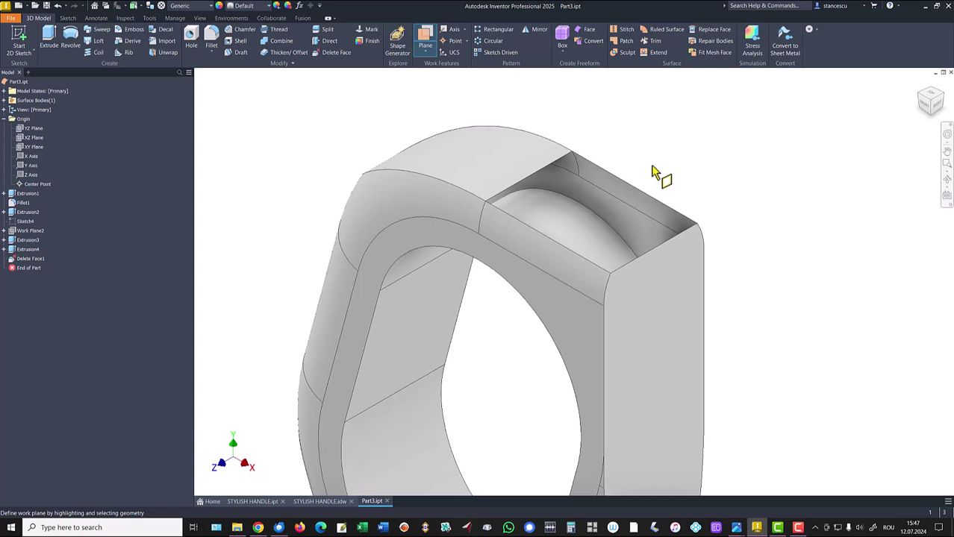
pyautogui.click(649, 197)
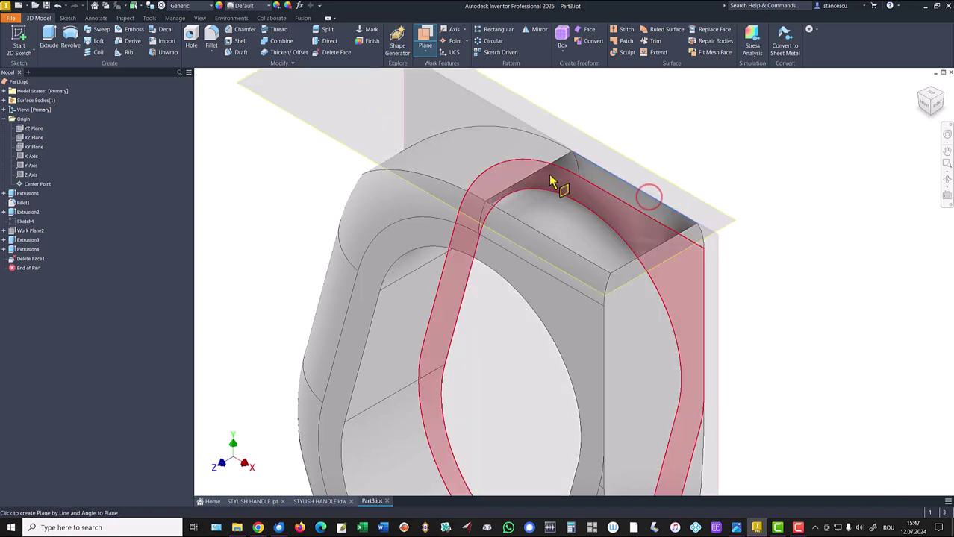
pyautogui.click(560, 161)
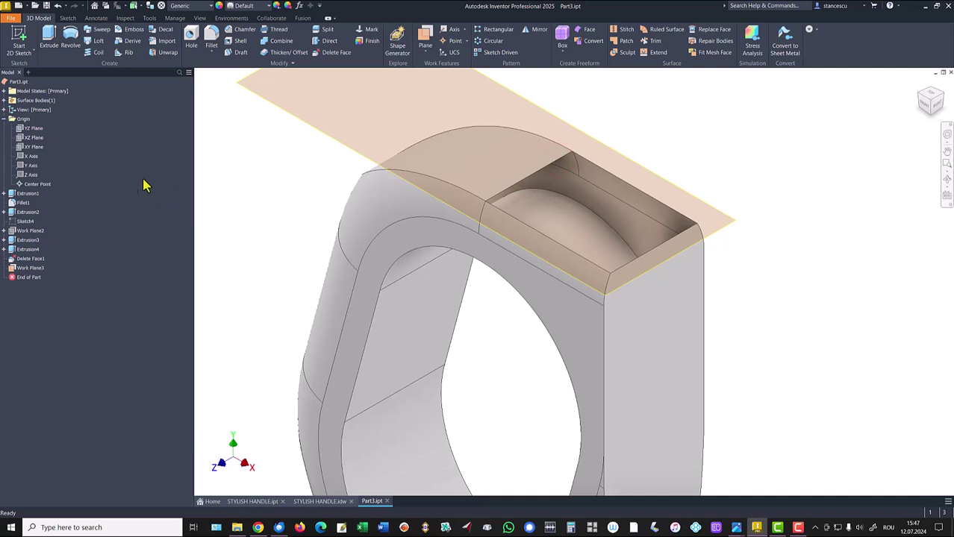
pyautogui.rightClick(22, 222)
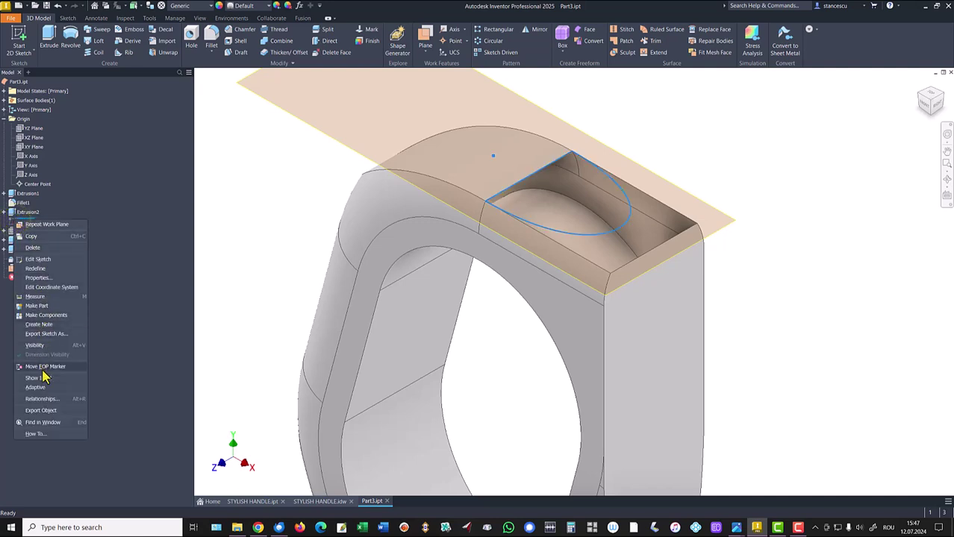
pyautogui.click(41, 345)
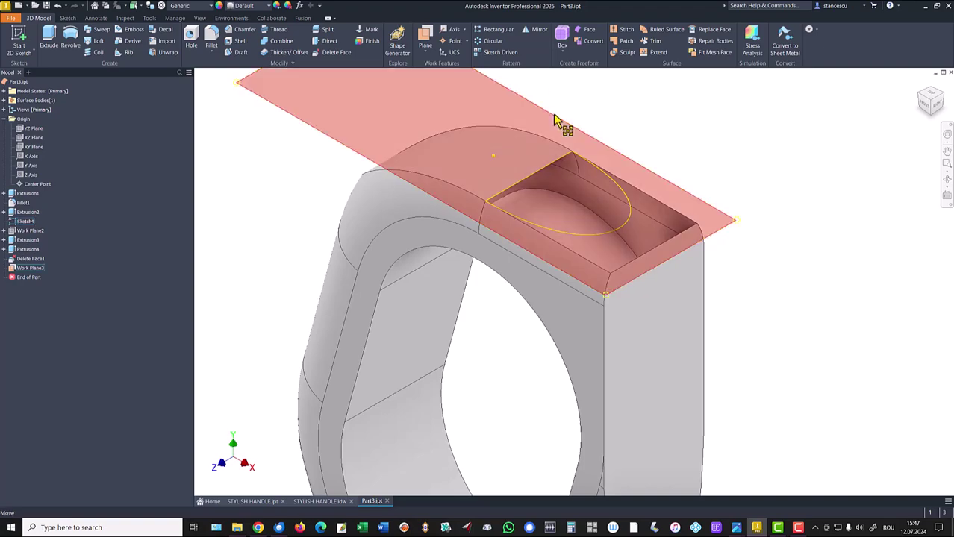
# Start a sketch on the new work plane and project the half-ellipse curve plus the long and end edges of the rectangular opening
pyautogui.click(554, 113)
pyautogui.click(564, 109)
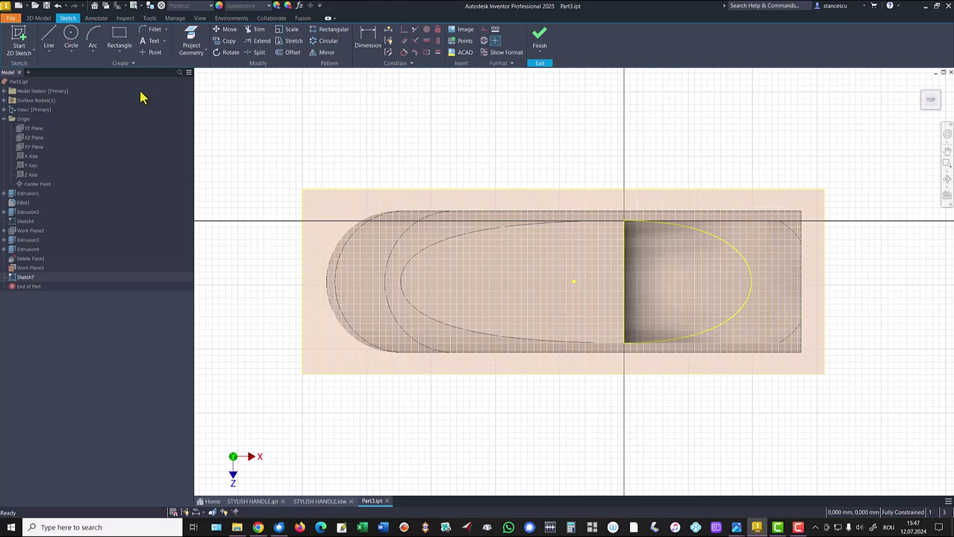
pyautogui.click(193, 38)
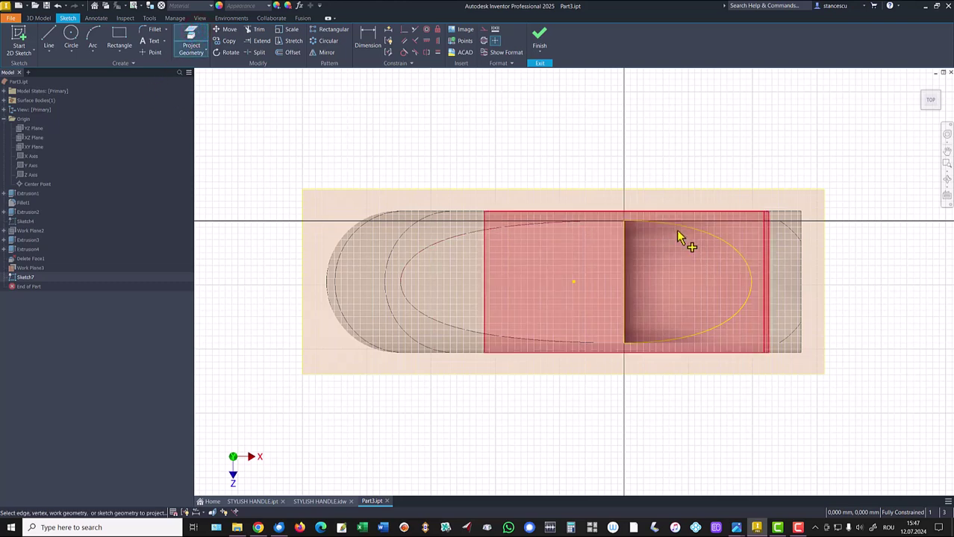
pyautogui.click(702, 235)
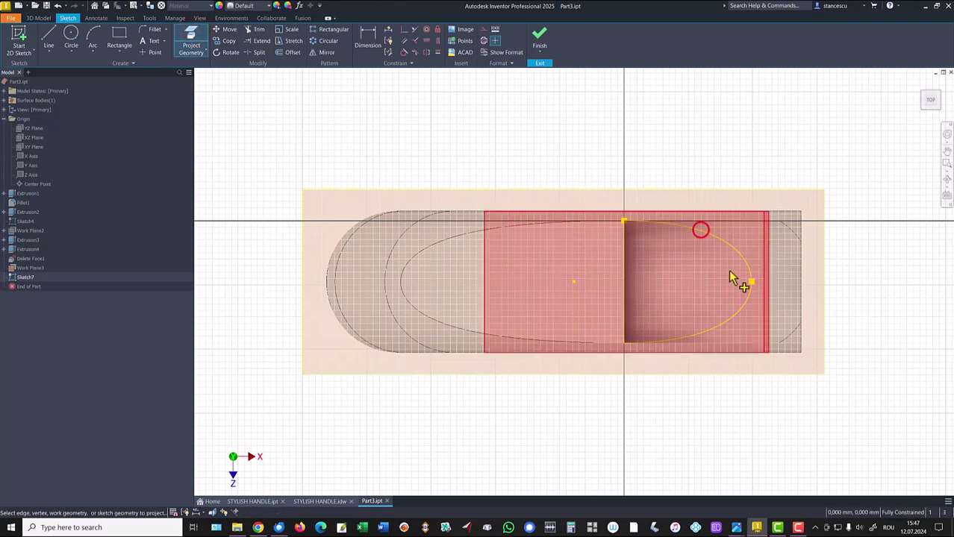
pyautogui.click(724, 222)
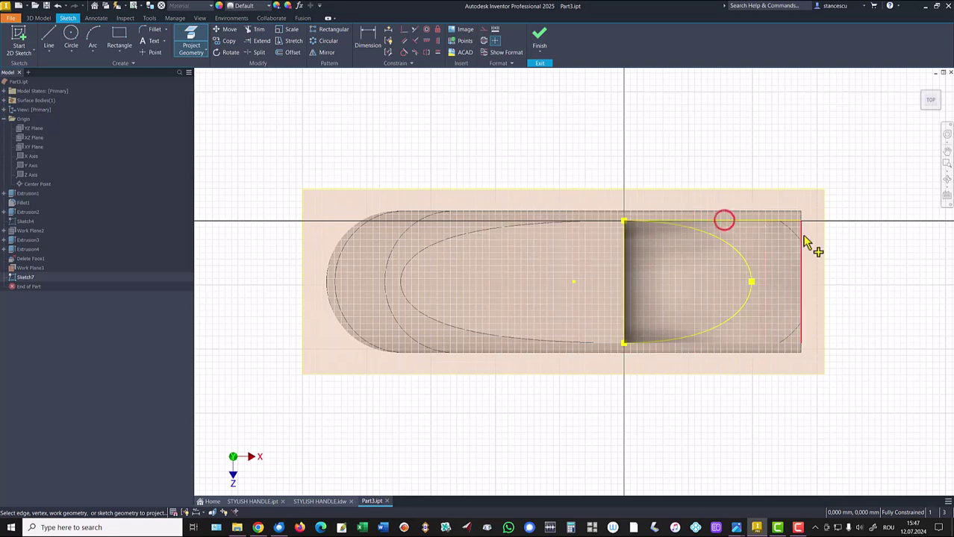
pyautogui.click(802, 233)
pyautogui.click(763, 354)
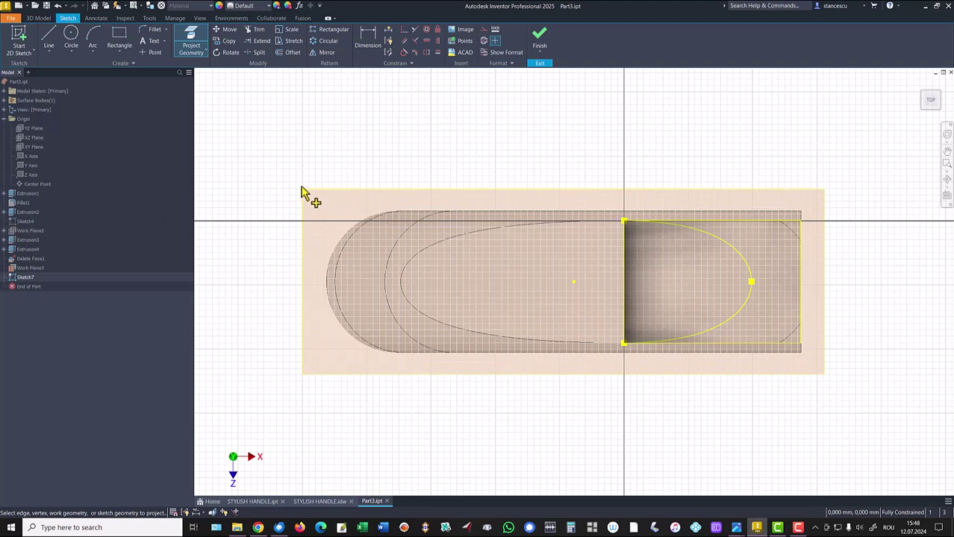
pyautogui.press('Escape')
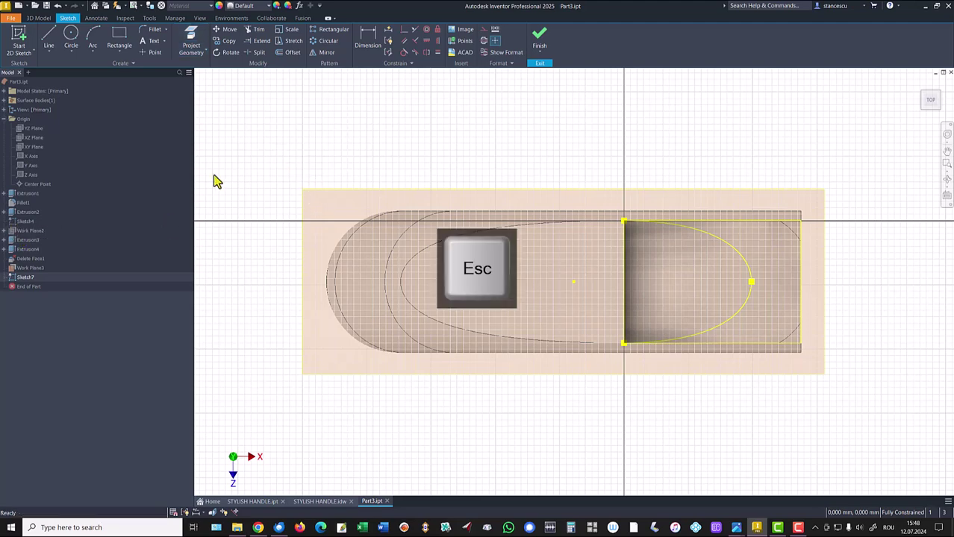
# Finish the projected-edge sketch, and hide both the original half-ellipse sketch and the new top work plane
pyautogui.rightClick(10, 222)
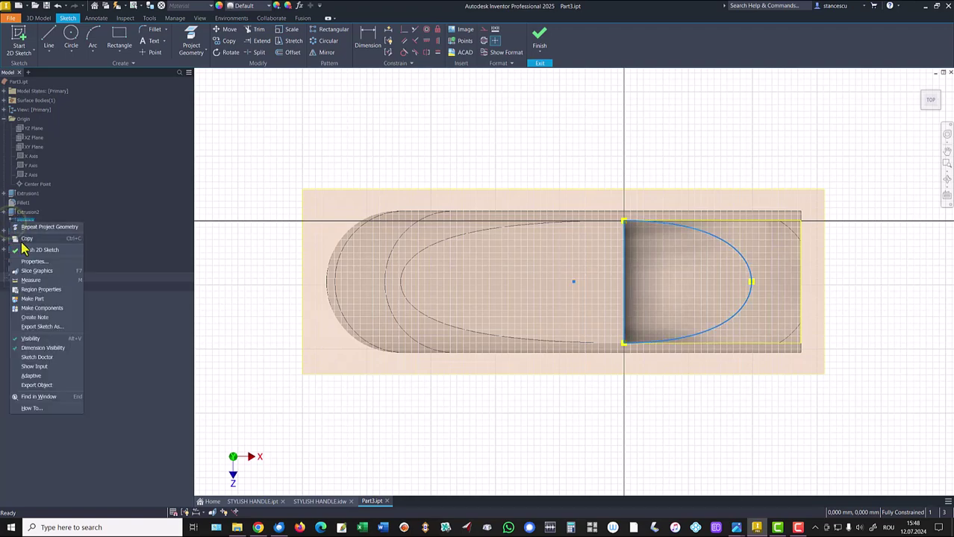
pyautogui.click(33, 340)
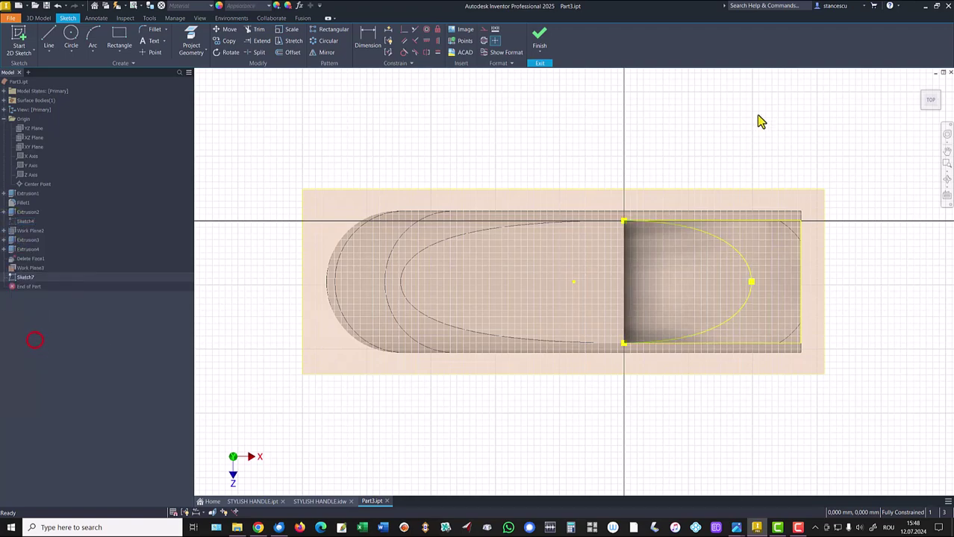
pyautogui.moveTo(721, 230)
pyautogui.keyDown('shift'); pyautogui.mouseDown(button='middle')
pyautogui.moveTo(816, 147)
pyautogui.moveTo(765, 257)
pyautogui.moveTo(705, 268)
pyautogui.moveTo(556, 119)
pyautogui.moveTo(557, 68)
pyautogui.moveTo(542, 33)
pyautogui.mouseUp(button='middle'); pyautogui.keyUp('shift')
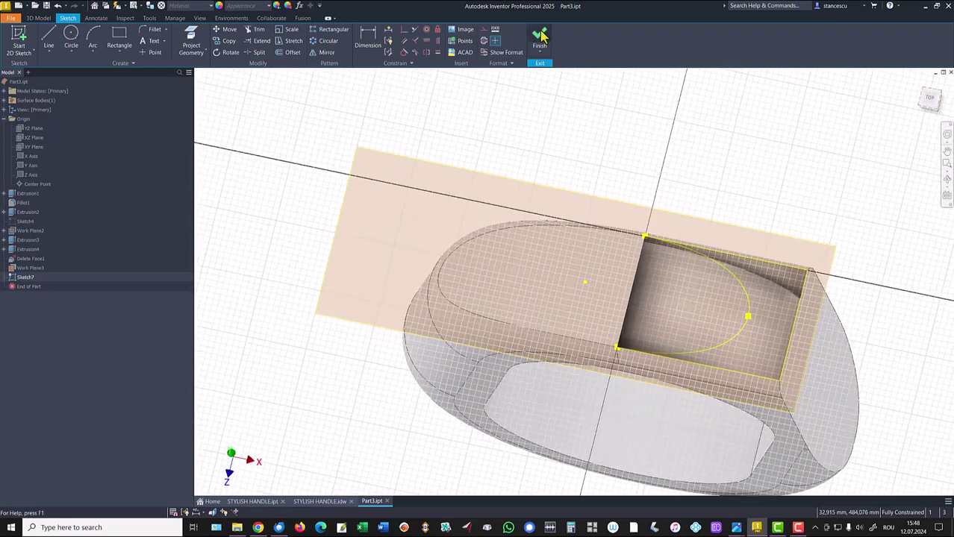
pyautogui.click(541, 38)
pyautogui.press('F6')
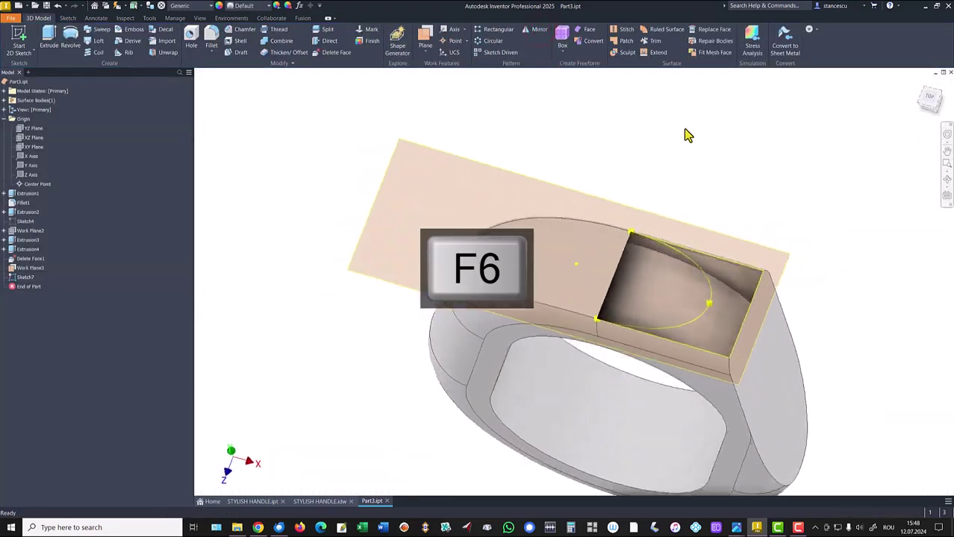
pyautogui.click(575, 121)
pyautogui.rightClick(571, 117)
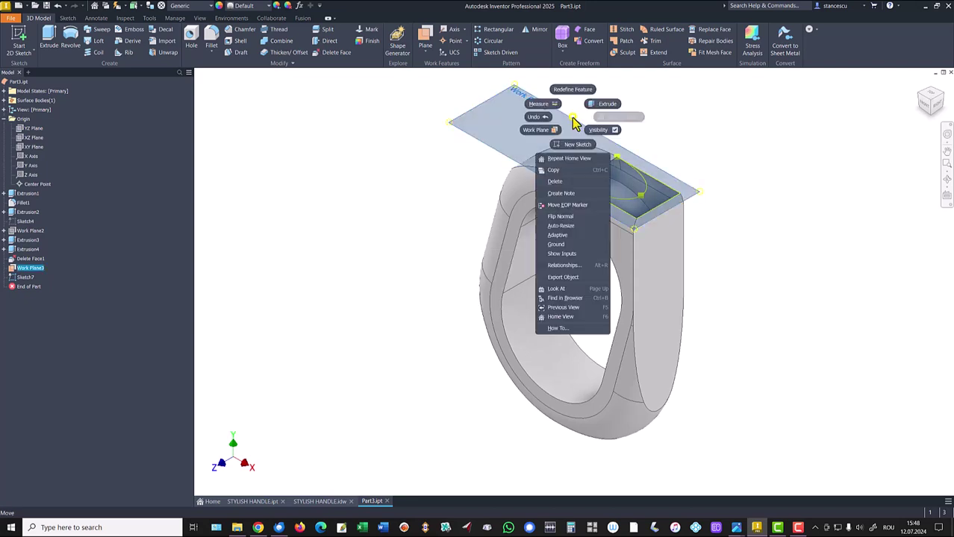
pyautogui.click(596, 129)
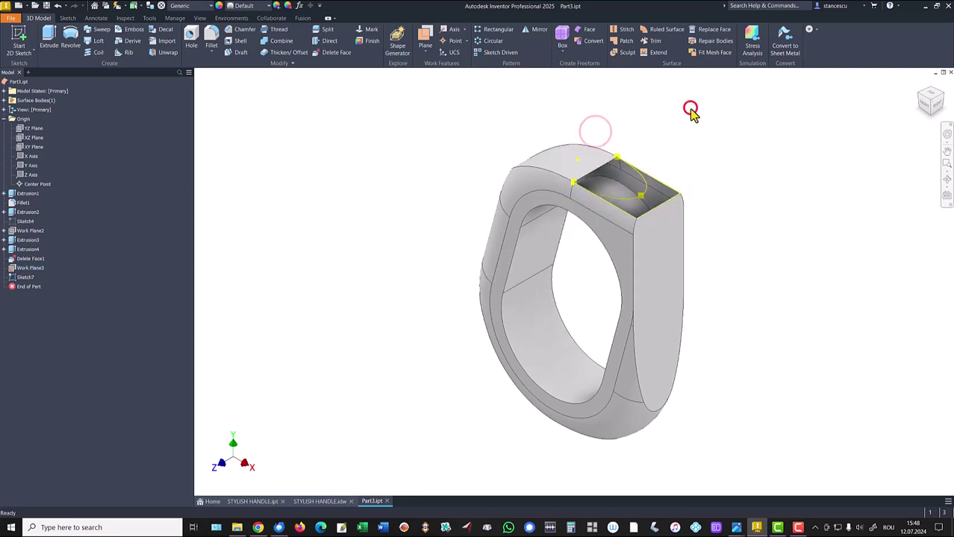
# Create a boundary patch over the top opening between the half-ellipse curve and the projected straight edges
pyautogui.click(625, 41)
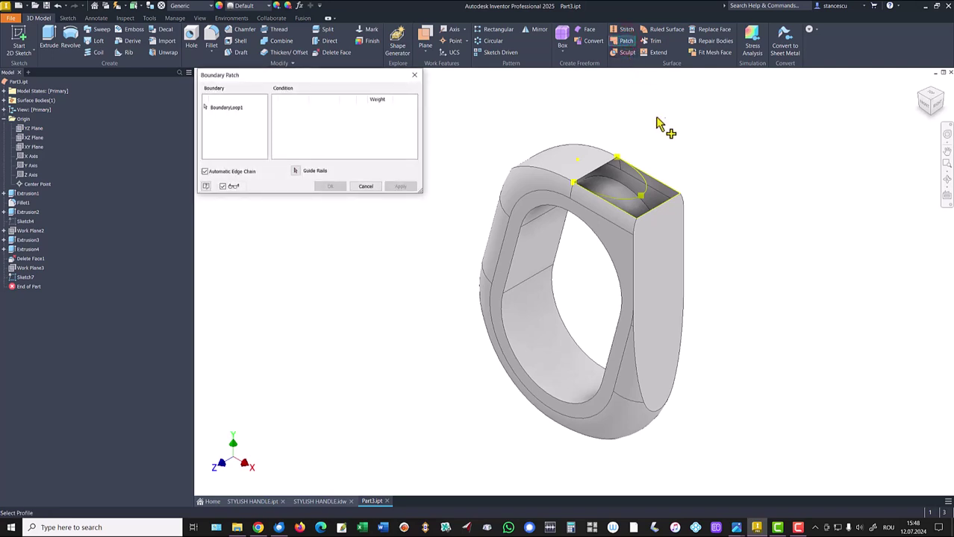
pyautogui.click(667, 188)
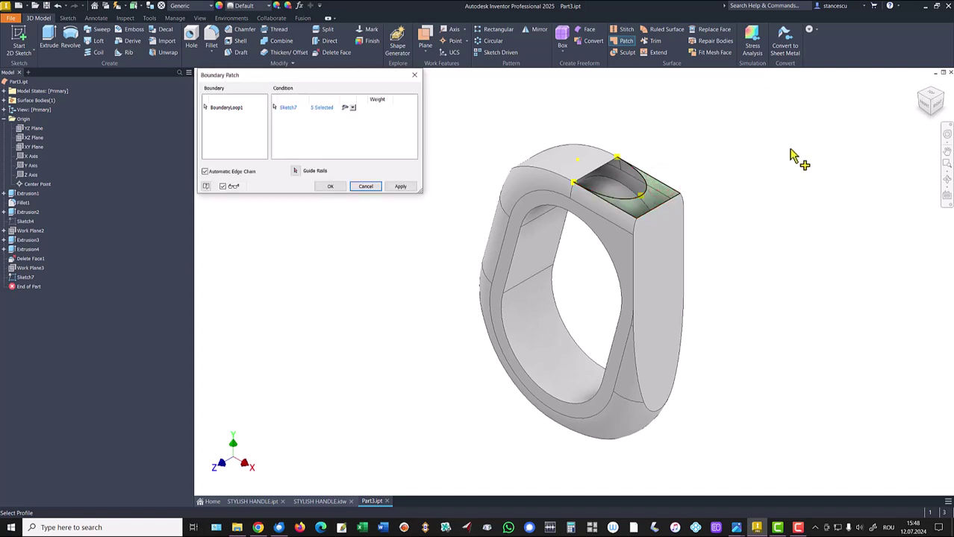
pyautogui.click(333, 189)
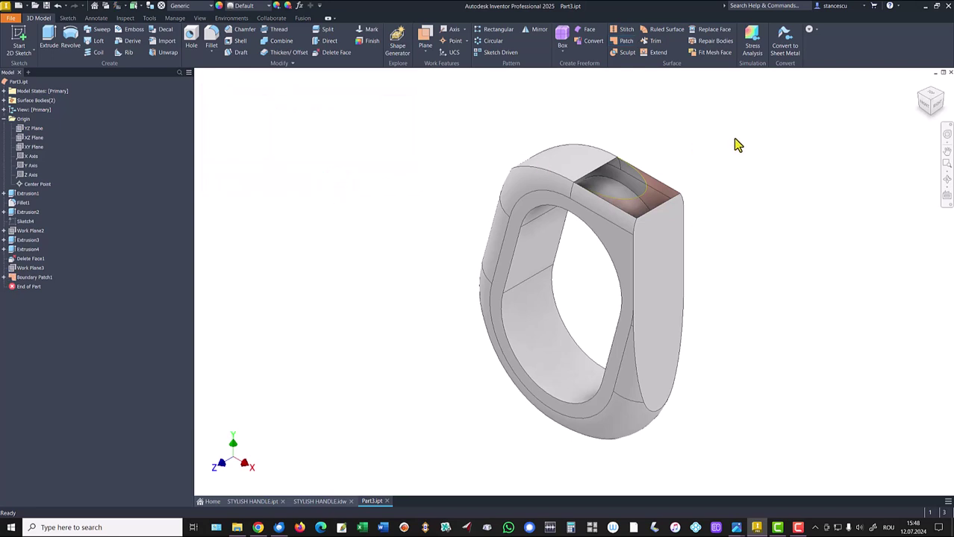
pyautogui.scroll(-5, 708, 188)
pyautogui.moveTo(708, 192); pyautogui.dragTo(820, 234, button='middle')
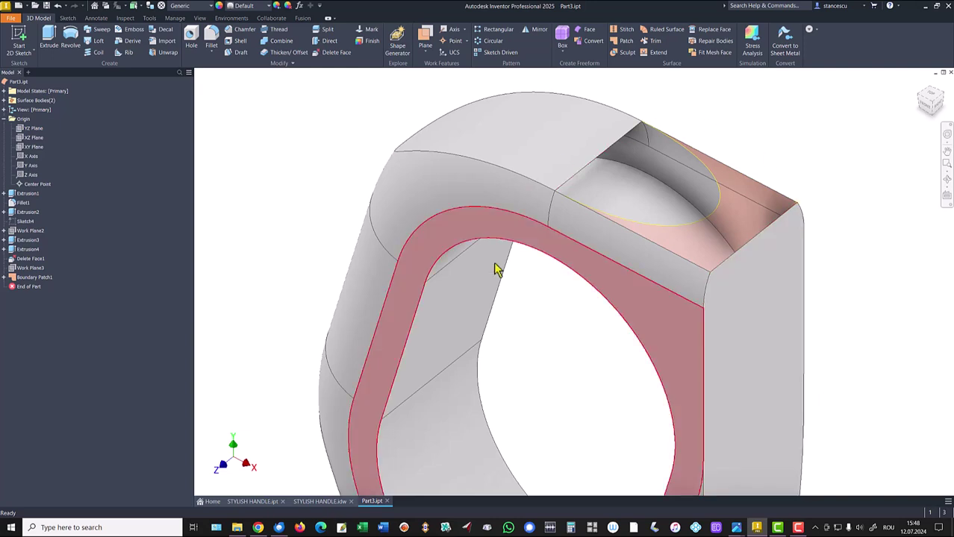
pyautogui.scroll(3, 513, 262)
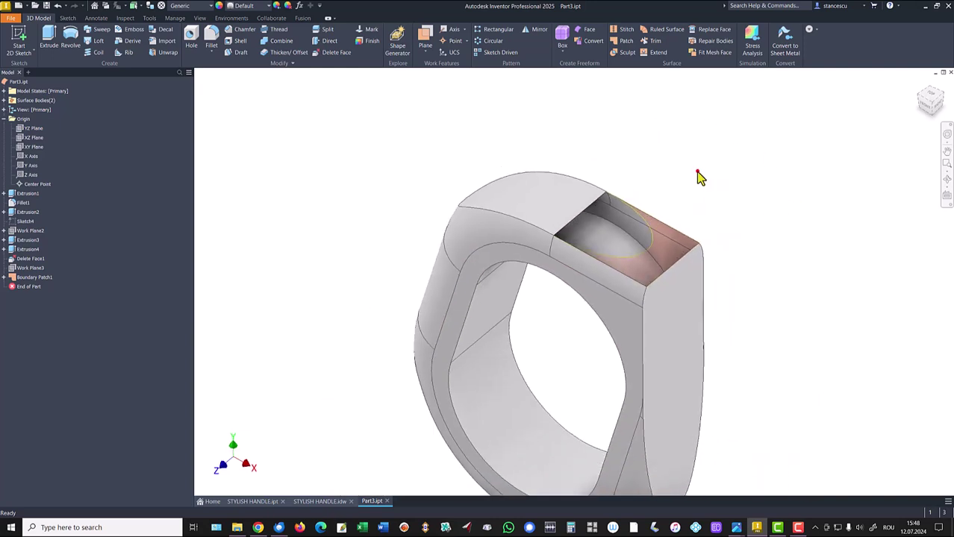
pyautogui.press('F6')
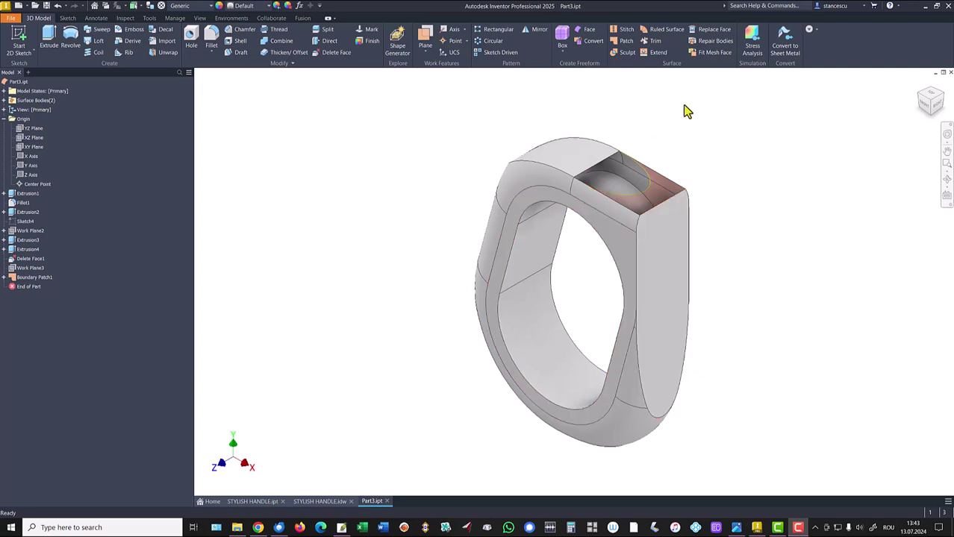
# Stitch the boundary patch to the handle's surface body with a maximum tolerance of 0,00001
pyautogui.click(624, 29)
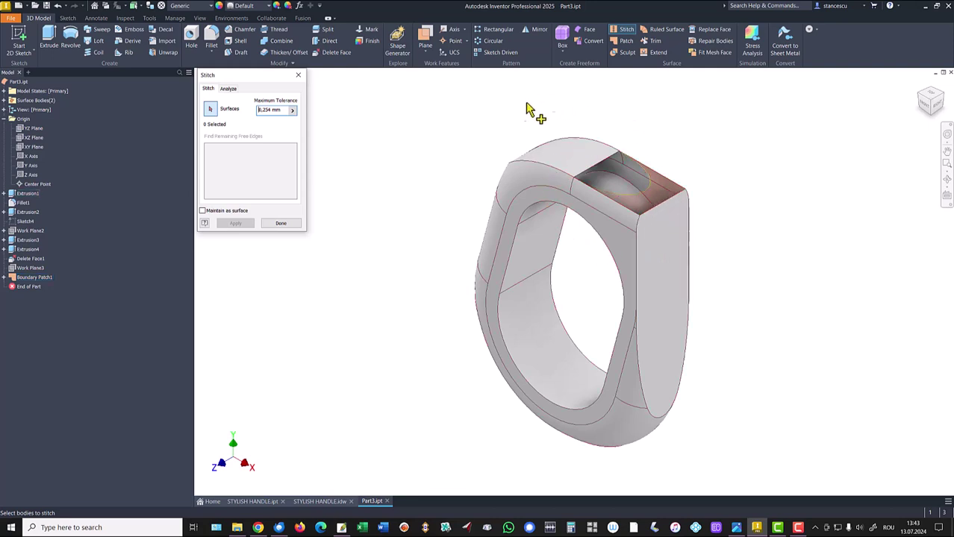
pyautogui.click(661, 195)
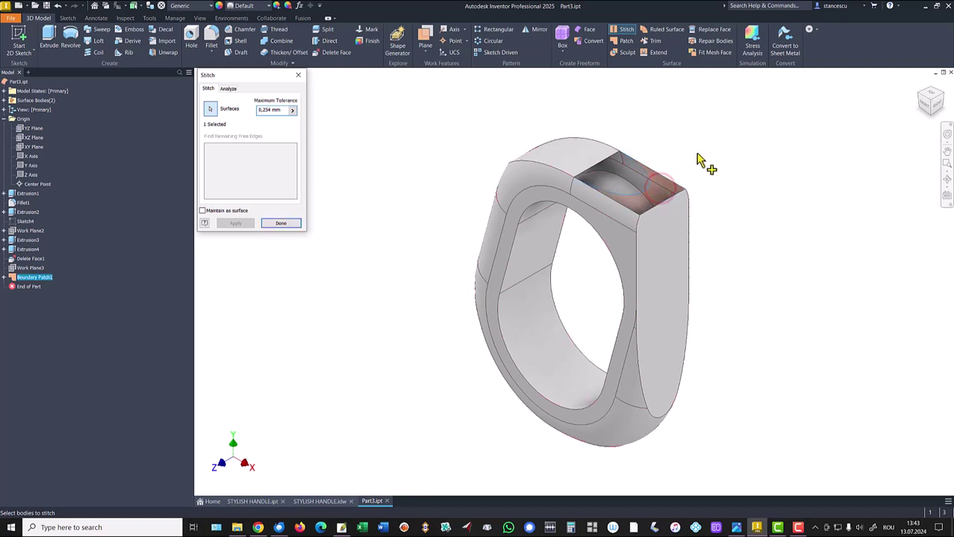
pyautogui.click(566, 159)
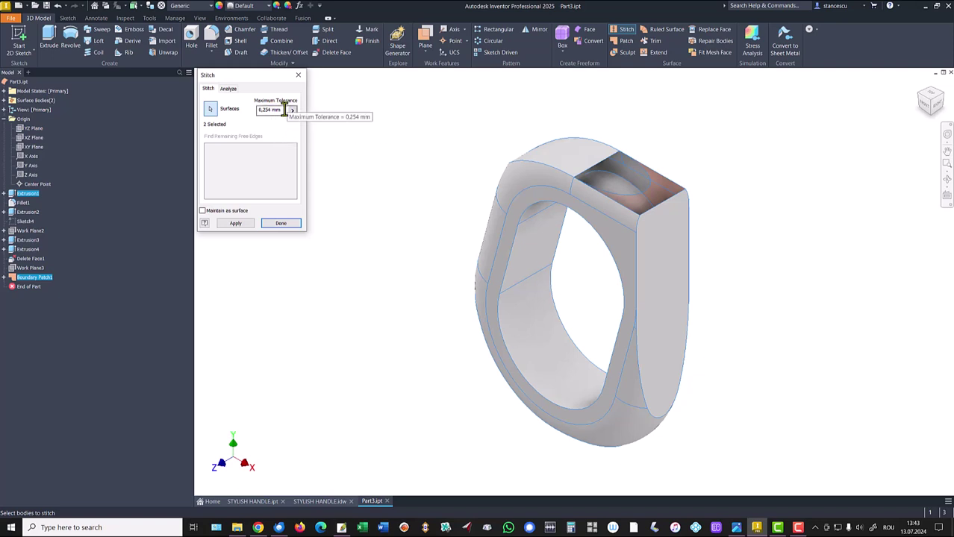
pyautogui.moveTo(283, 109); pyautogui.dragTo(246, 111)
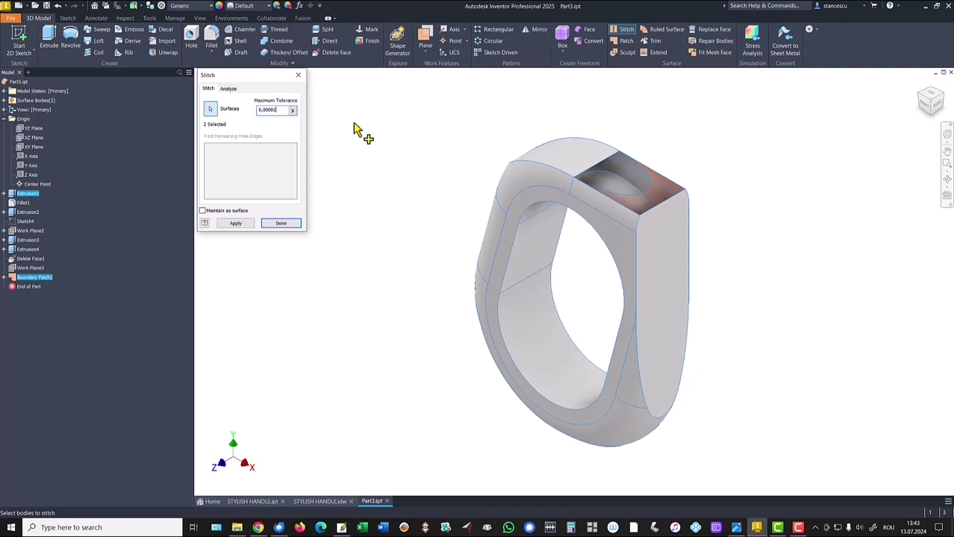
pyautogui.click(236, 224)
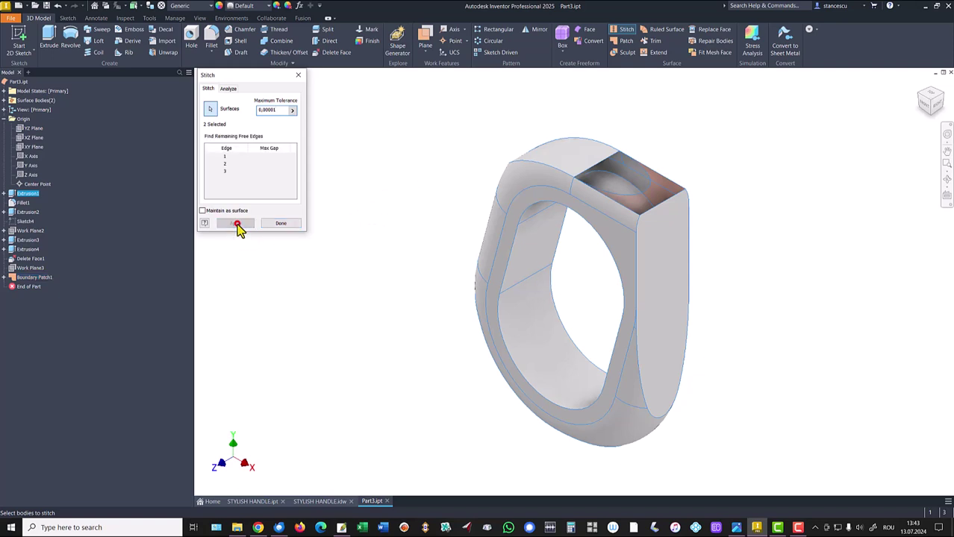
pyautogui.click(290, 222)
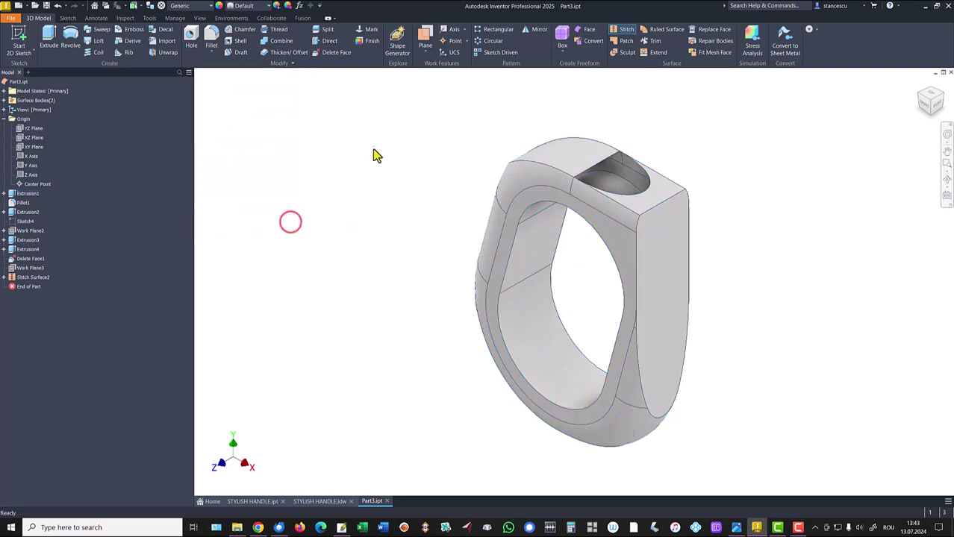
# Delete the curved outer face beside the top opening and the three outer faces along the handle's underside, without healing the remaining faces
pyautogui.click(331, 54)
pyautogui.click(549, 152)
pyautogui.keyDown('shift'); pyautogui.moveTo(405, 241); pyautogui.dragTo(480, 340, button='middle'); pyautogui.keyUp('shift')
pyautogui.click(478, 336)
pyautogui.click(517, 373)
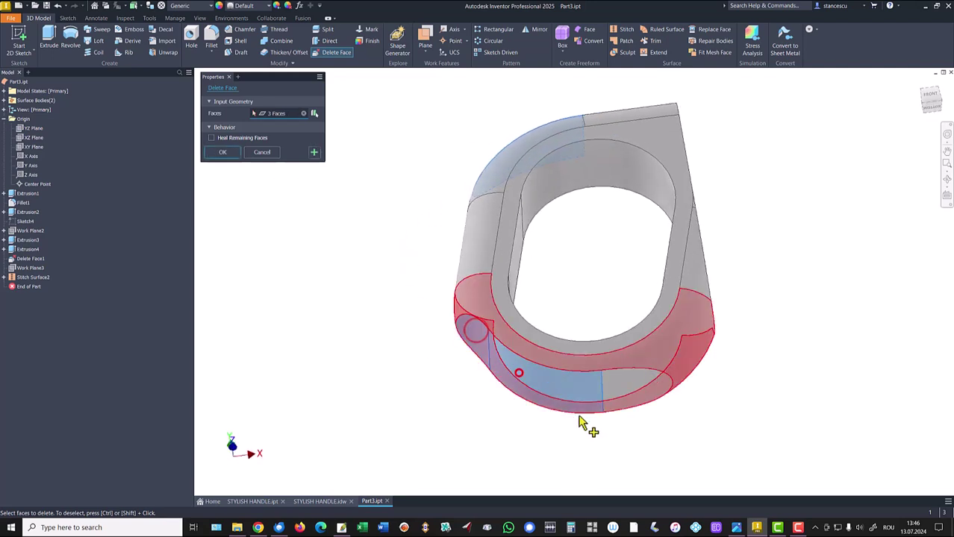
pyautogui.click(620, 384)
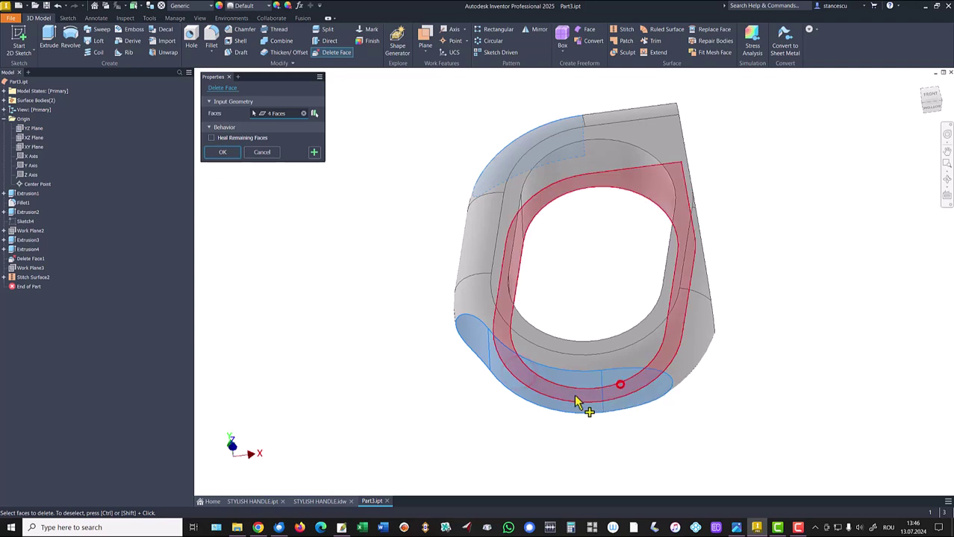
pyautogui.click(222, 153)
pyautogui.press('F5')
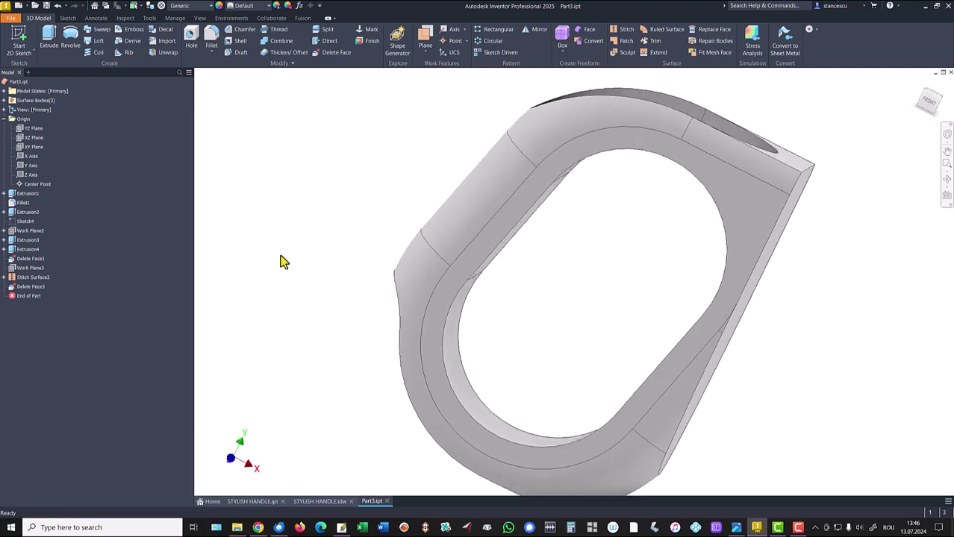
pyautogui.press('F6')
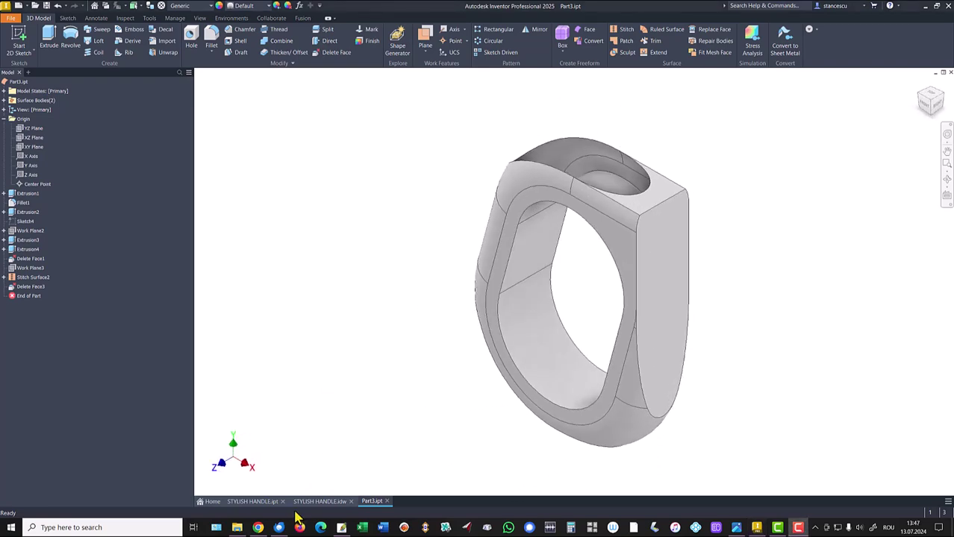
# Check section A-A in the STYLISH HANDLE.idw drawing for the handle's wall and fillet details, and return to Part3.ipt
pyautogui.click(307, 503)
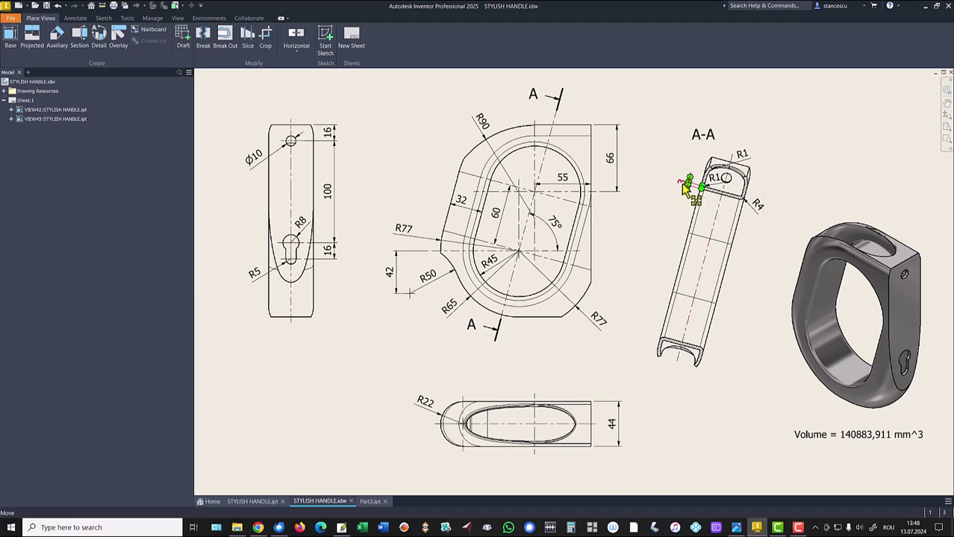
pyautogui.click(366, 501)
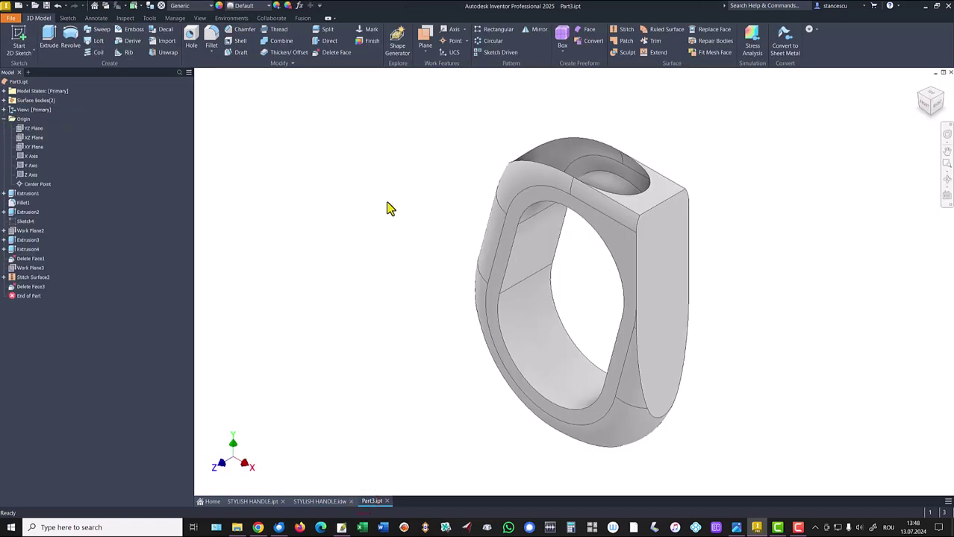
# Thicken the handle's whole surface quilt by 3 mm using the first direction option, accepting the approximated solution
pyautogui.click(283, 54)
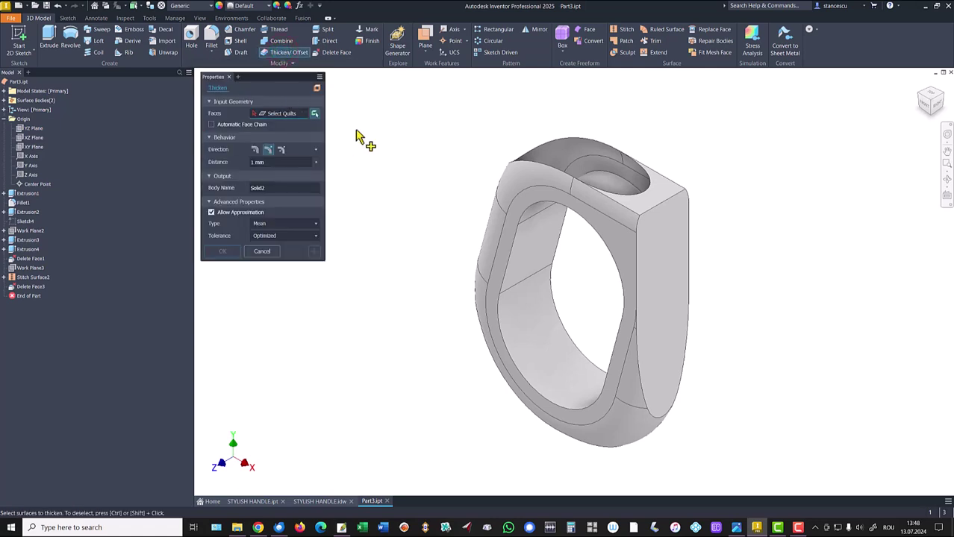
pyautogui.click(515, 185)
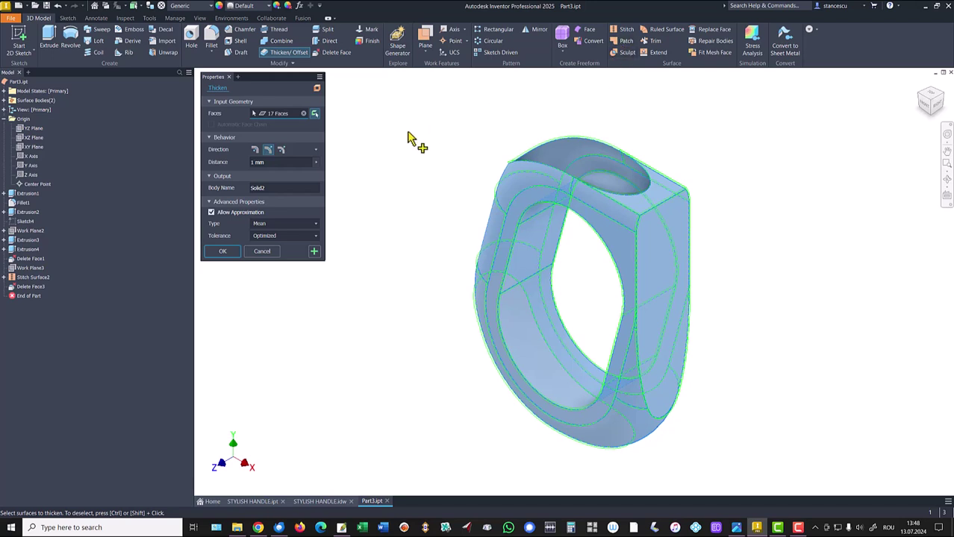
pyautogui.click(256, 150)
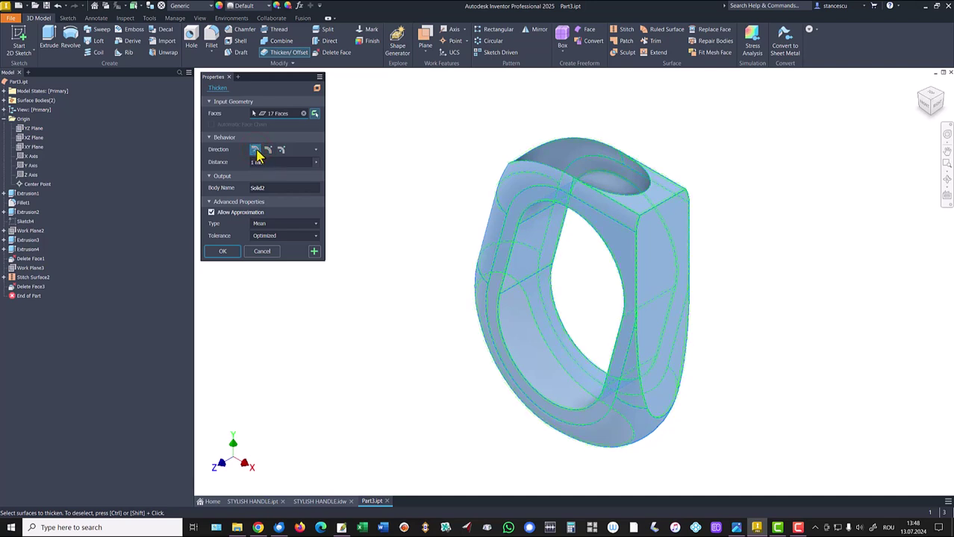
pyautogui.click(254, 163)
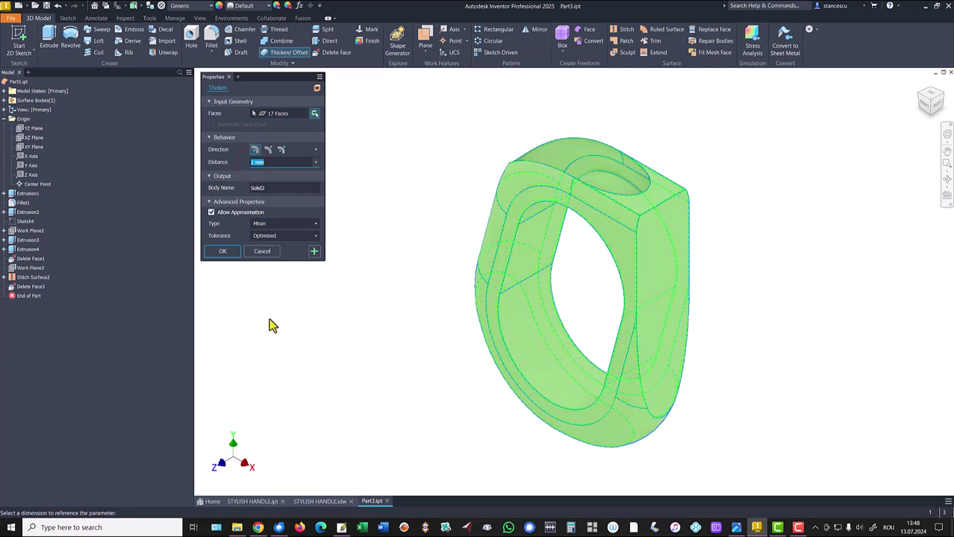
pyautogui.click(222, 252)
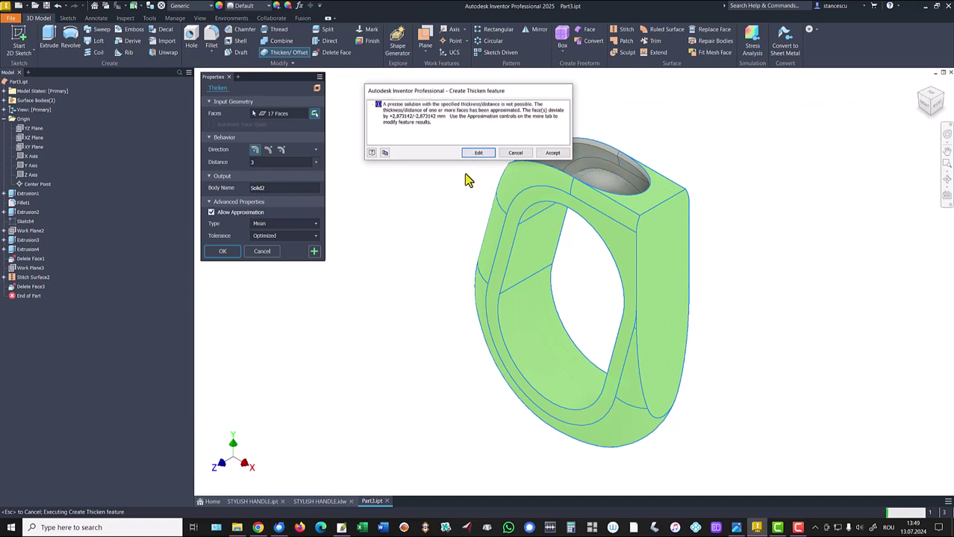
pyautogui.click(552, 154)
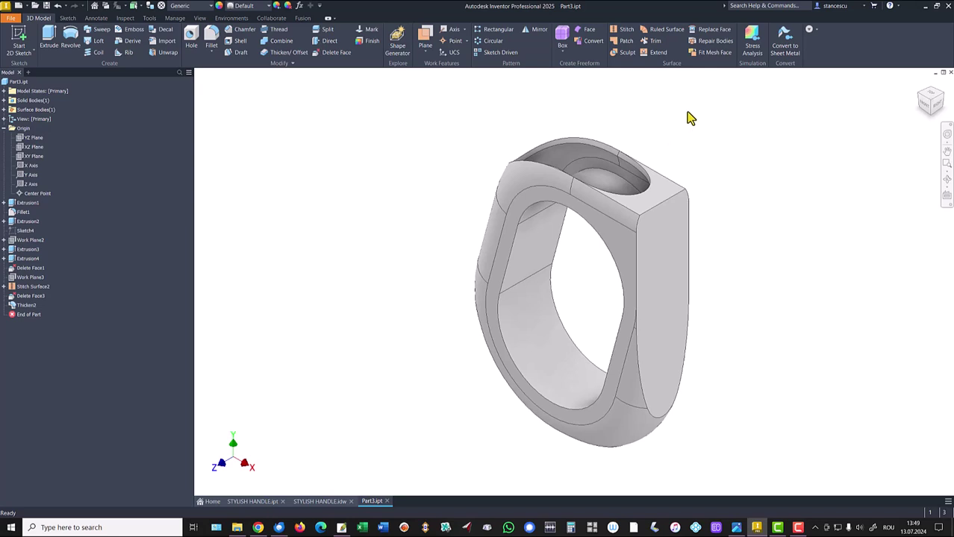
pyautogui.keyDown('shift'); pyautogui.moveTo(745, 166); pyautogui.dragTo(388, 305, button='middle'); pyautogui.keyUp('shift')
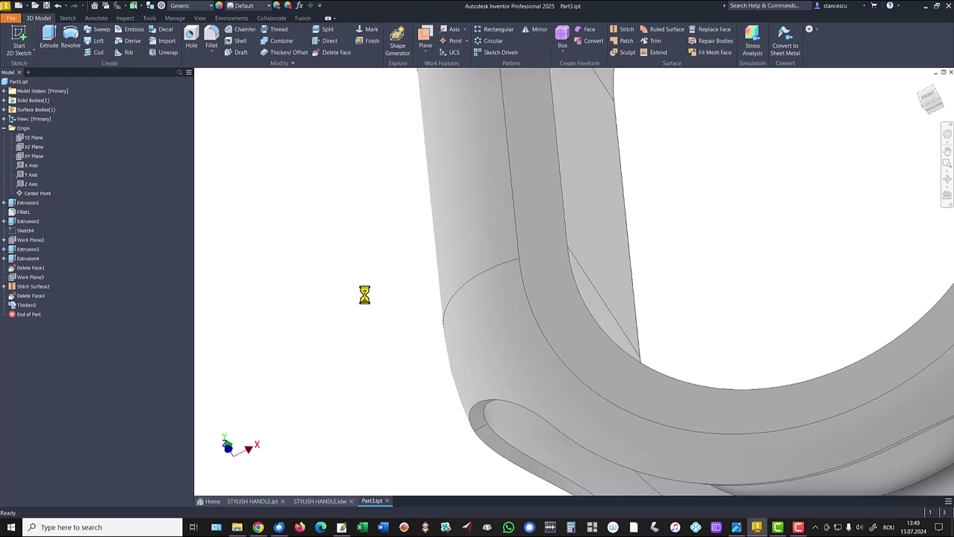
pyautogui.press('F6')
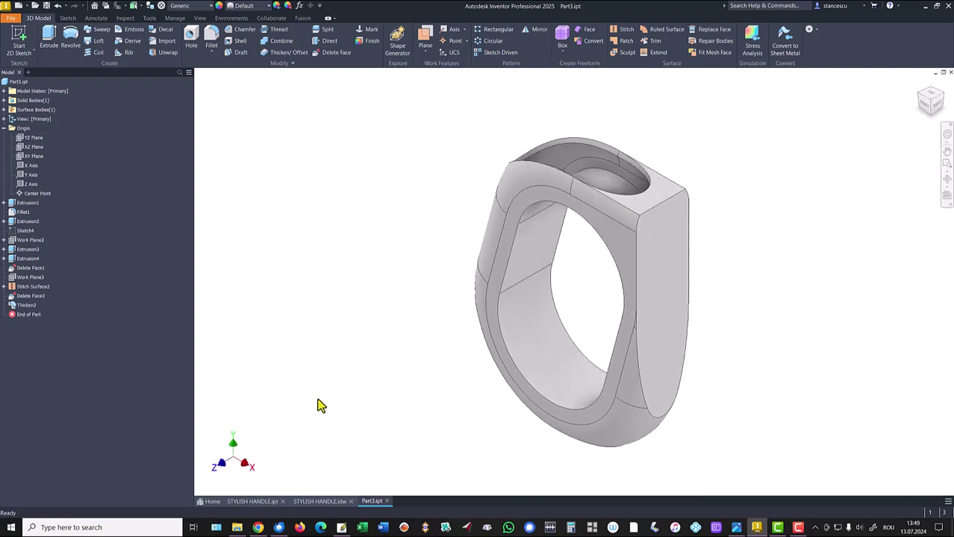
# Check section A-A in STYLISH HANDLE.idw, and fillet the inner rim edges of Part3.ipt's top opening by 1 mm, including the remaining short edges
pyautogui.click(335, 502)
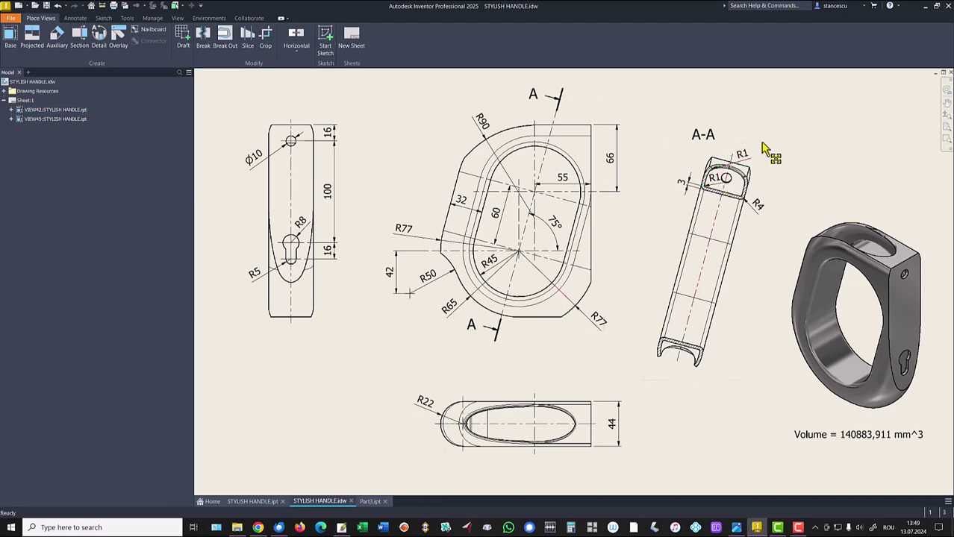
pyautogui.click(368, 502)
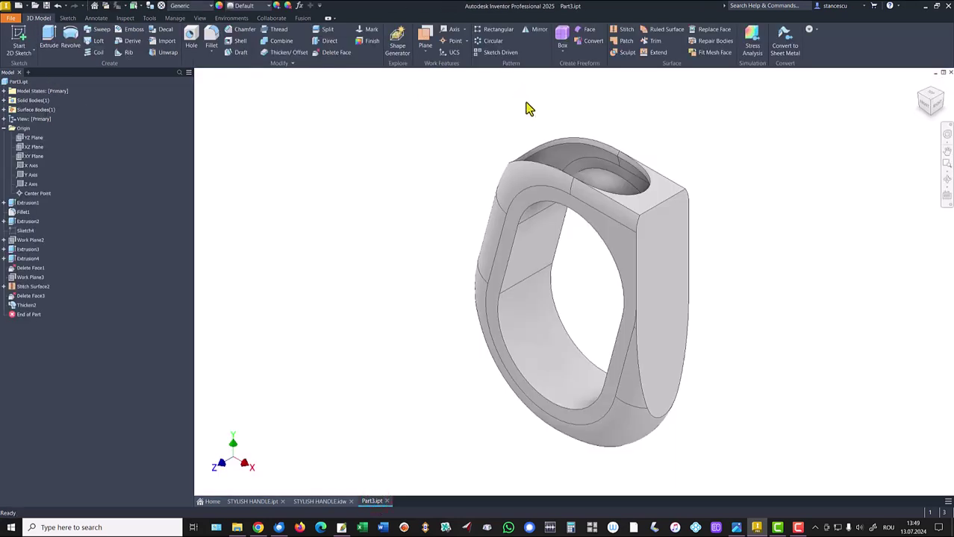
pyautogui.click(560, 144)
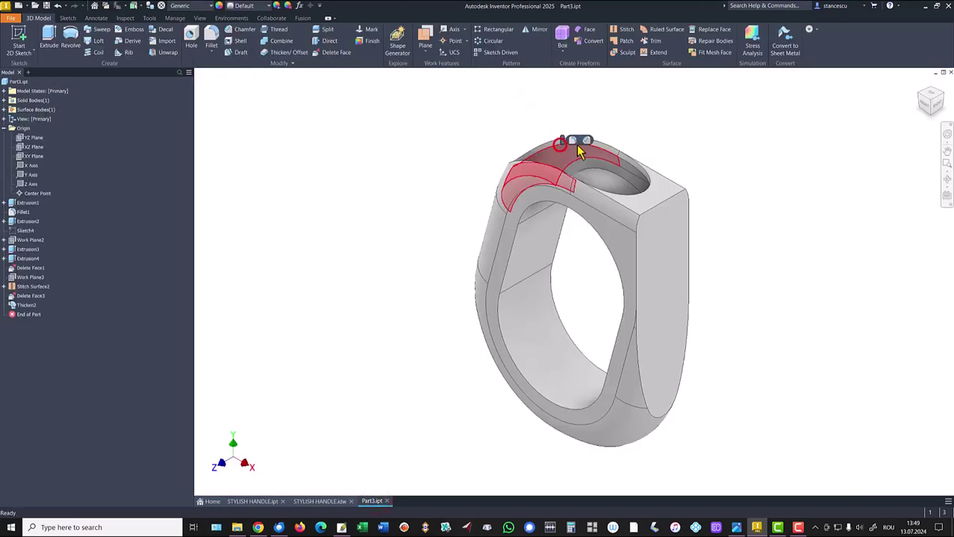
pyautogui.click(570, 138)
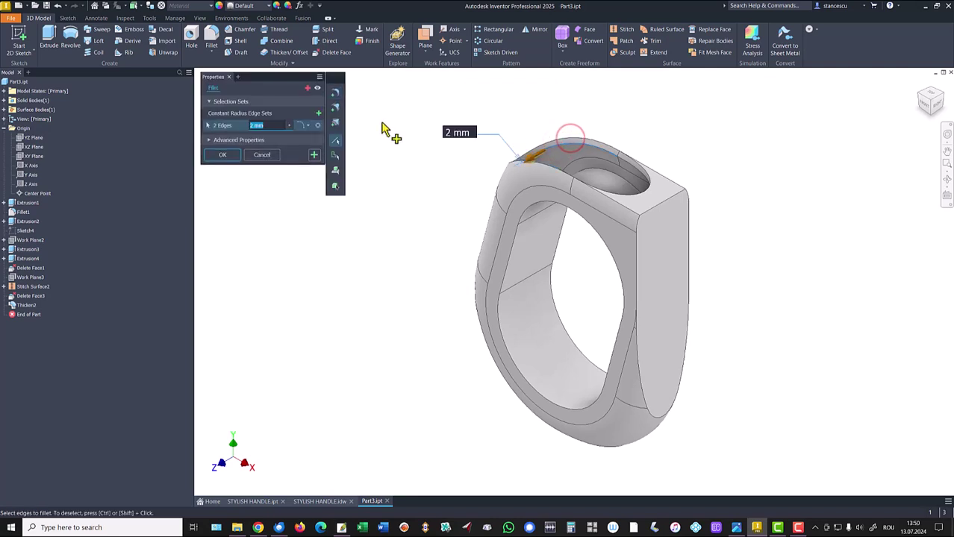
pyautogui.write('1')
pyautogui.scroll(2, 641, 168)
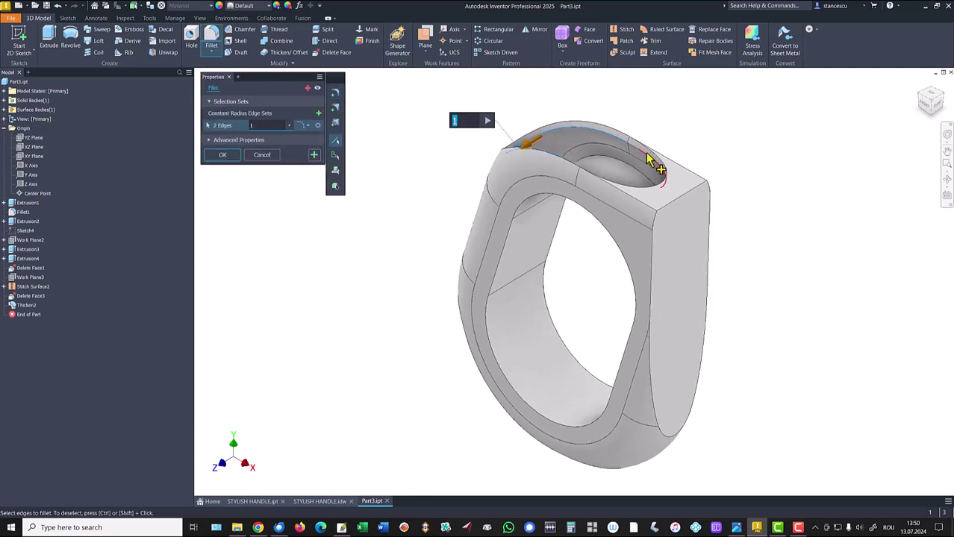
pyautogui.click(646, 152)
pyautogui.click(636, 148)
pyautogui.keyDown('shift'); pyautogui.moveTo(591, 168); pyautogui.dragTo(519, 239, button='middle'); pyautogui.keyUp('shift')
pyautogui.scroll(2, 530, 230)
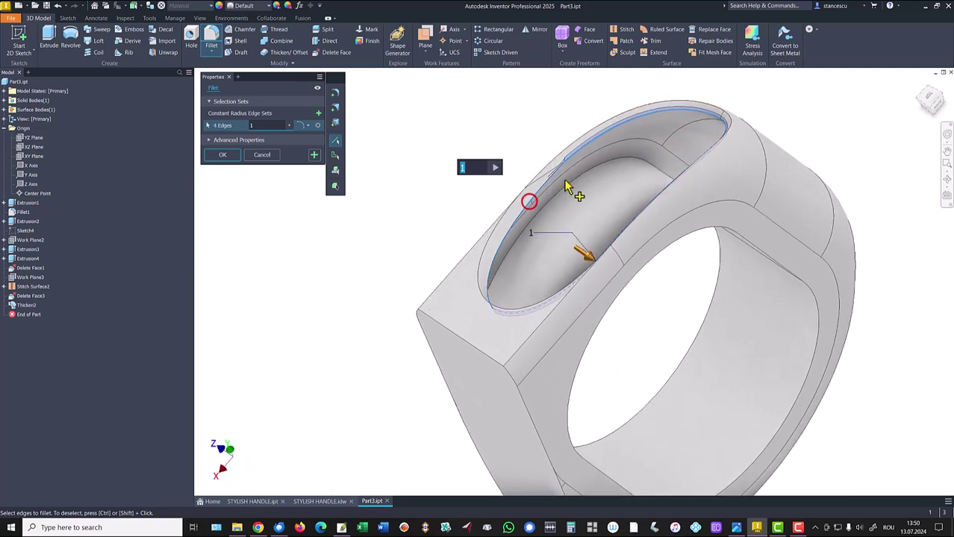
pyautogui.click(532, 206)
pyautogui.keyDown('shift'); pyautogui.moveTo(535, 206); pyautogui.dragTo(580, 168, button='middle'); pyautogui.keyUp('shift')
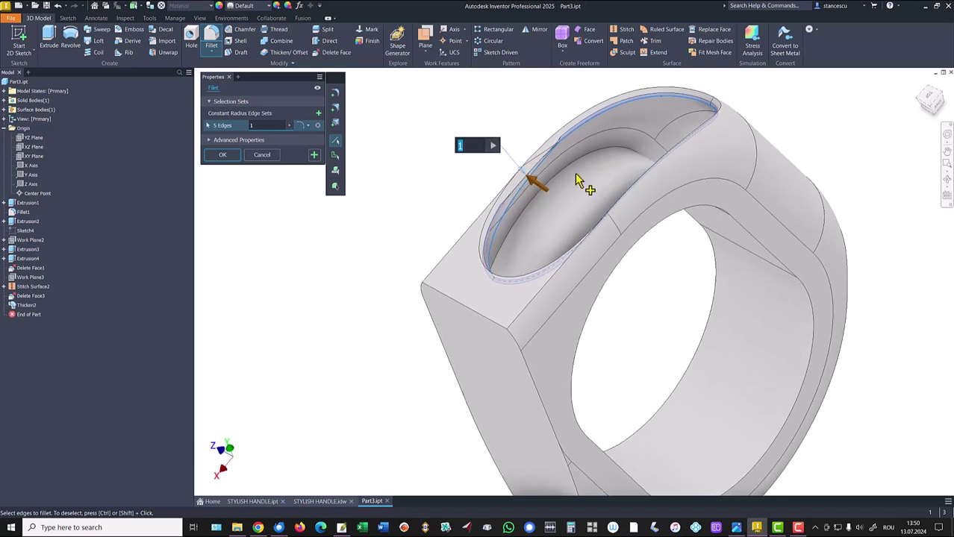
pyautogui.click(314, 157)
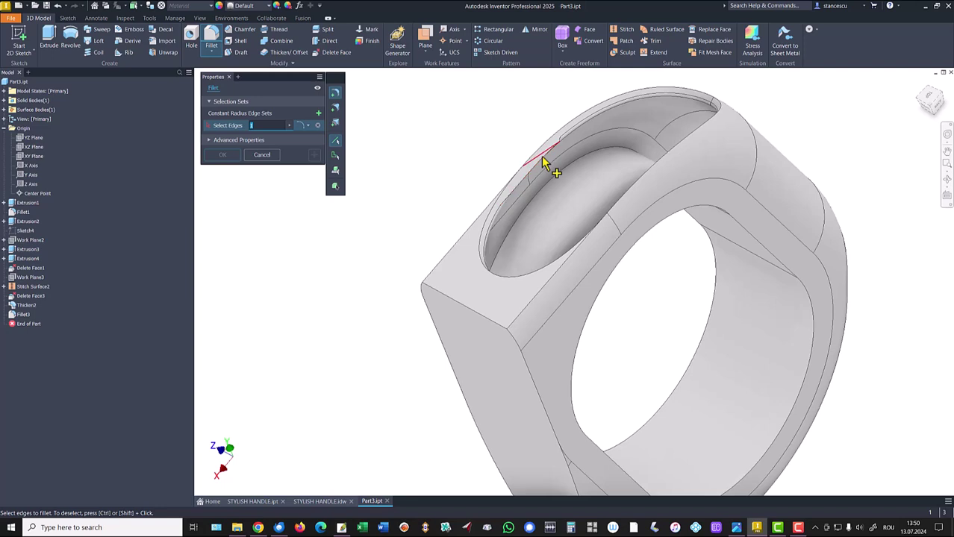
pyautogui.click(543, 163)
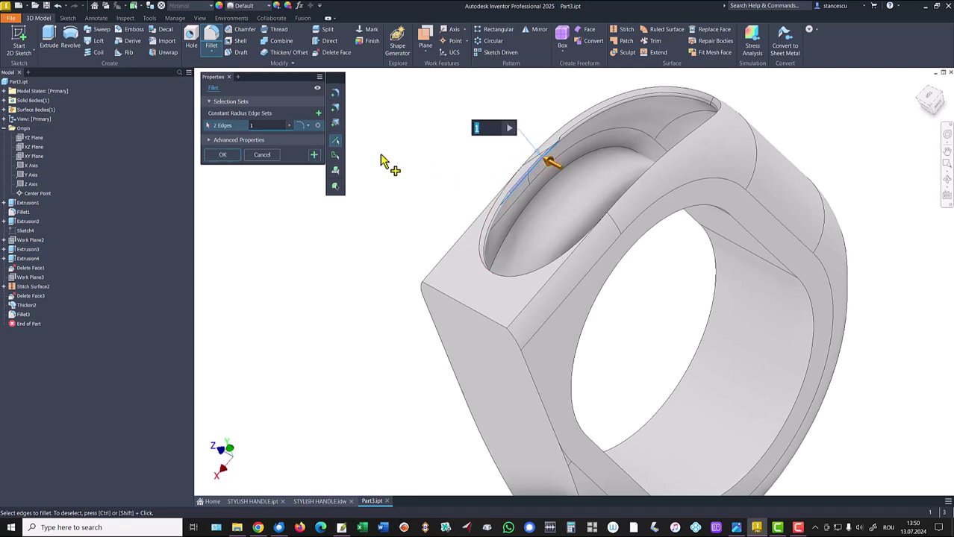
pyautogui.click(314, 156)
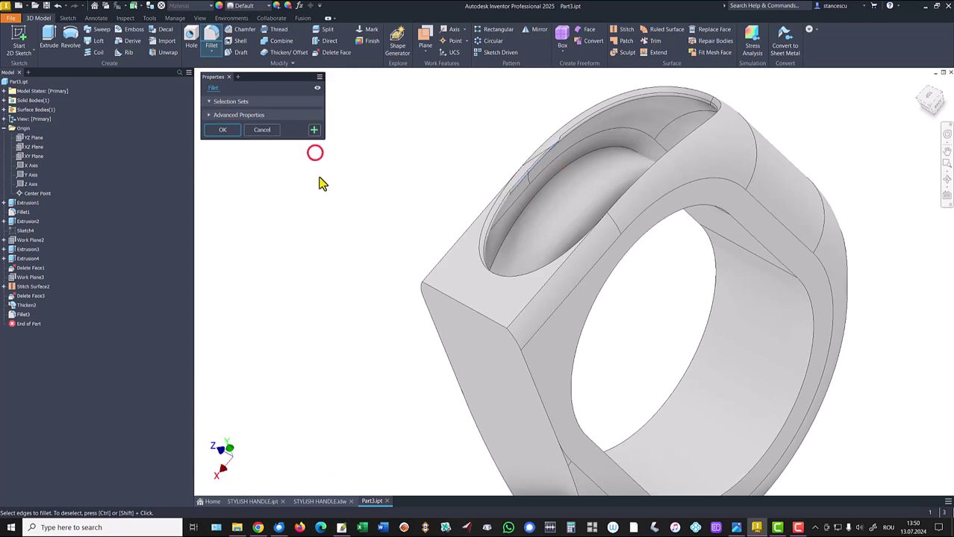
# Fillet the two interior edge loops inside the hollow, around the wall of the hand opening, with a 1 mm radius
pyautogui.click(557, 184)
pyautogui.keyDown('shift'); pyautogui.moveTo(565, 187); pyautogui.dragTo(773, 243, button='middle'); pyautogui.keyUp('shift')
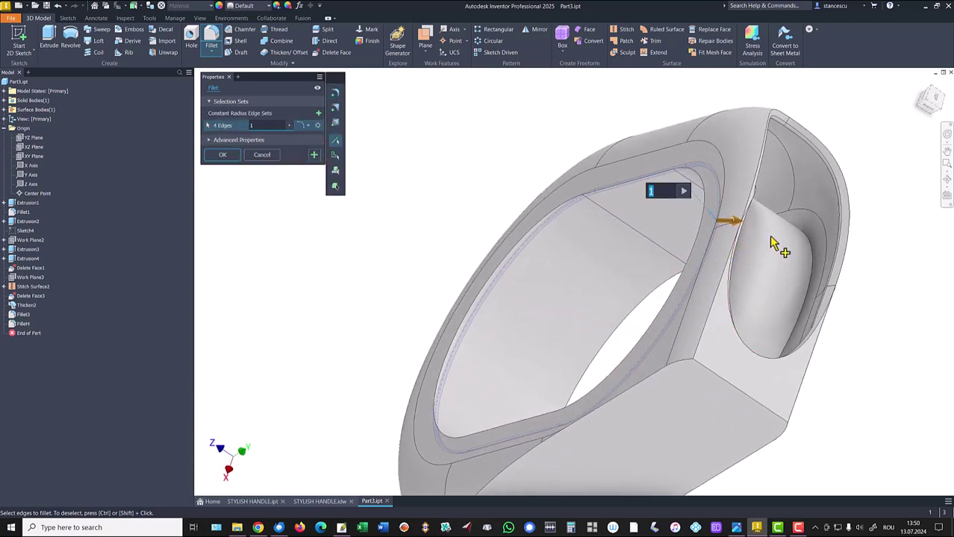
pyautogui.click(814, 250)
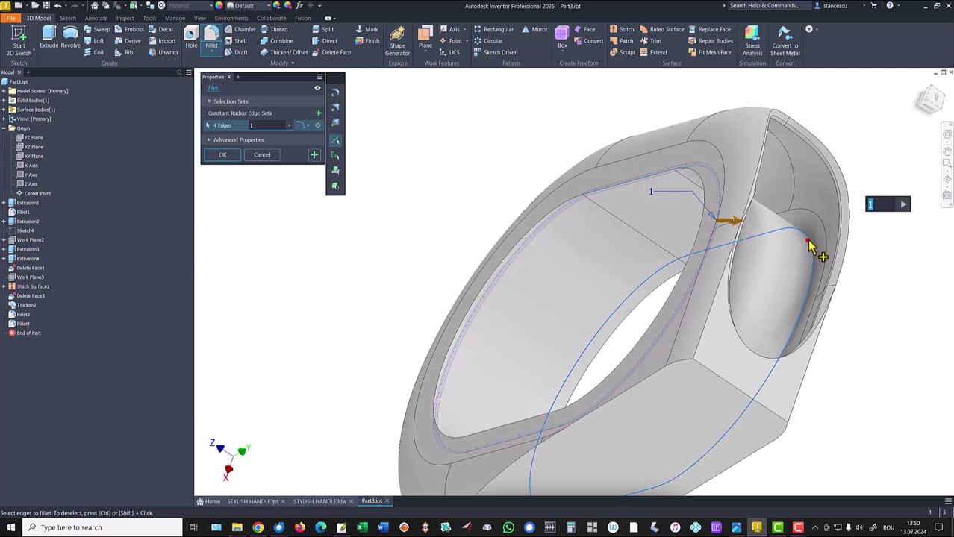
pyautogui.click(312, 157)
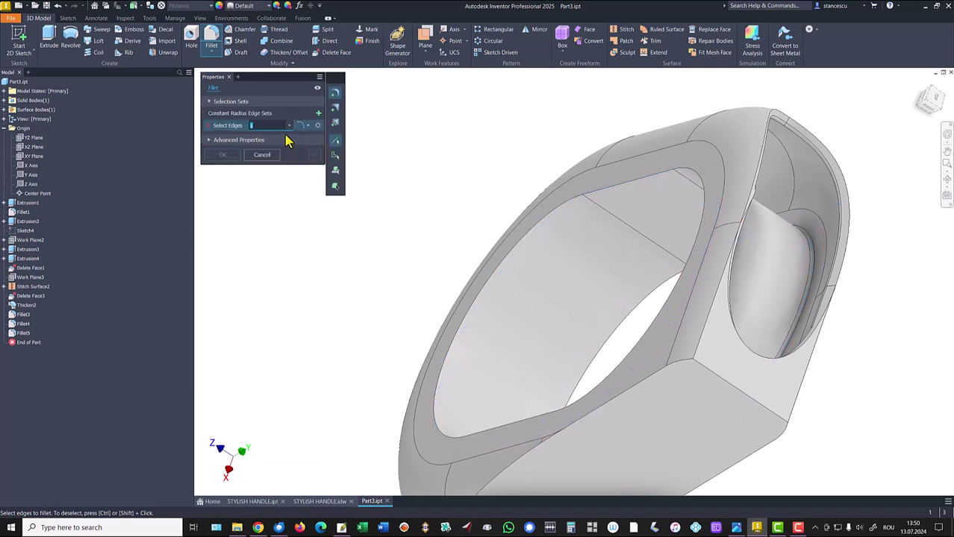
# Fillet the edge loops on both sides of the large hand opening with a 4 mm radius
pyautogui.keyDown('shift'); pyautogui.moveTo(351, 140); pyautogui.dragTo(742, 262, button='middle'); pyautogui.keyUp('shift')
pyautogui.click(589, 205)
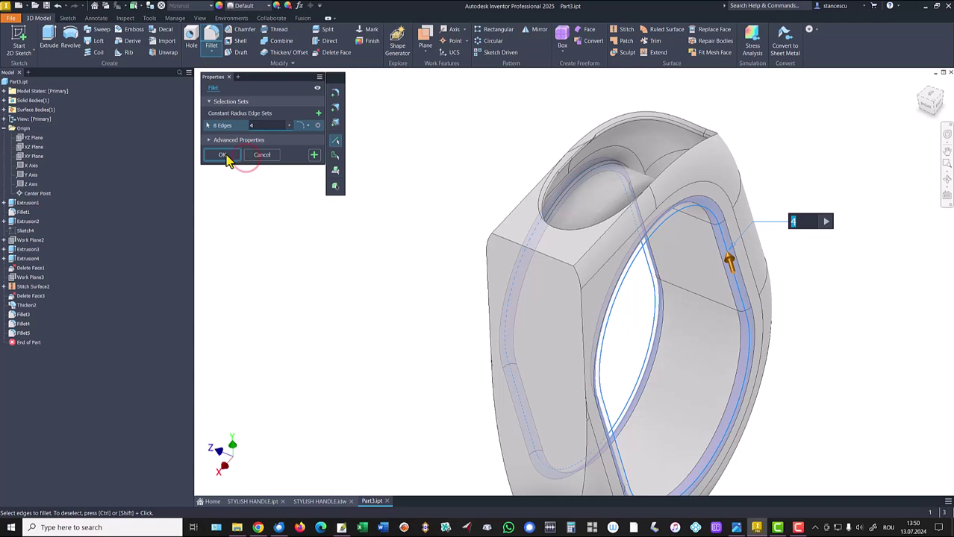
pyautogui.click(224, 156)
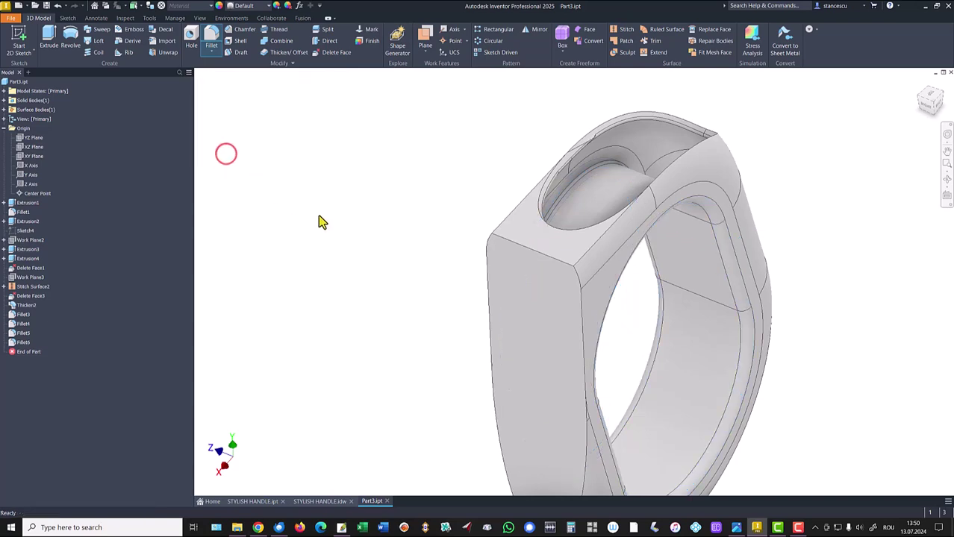
pyautogui.press('F6')
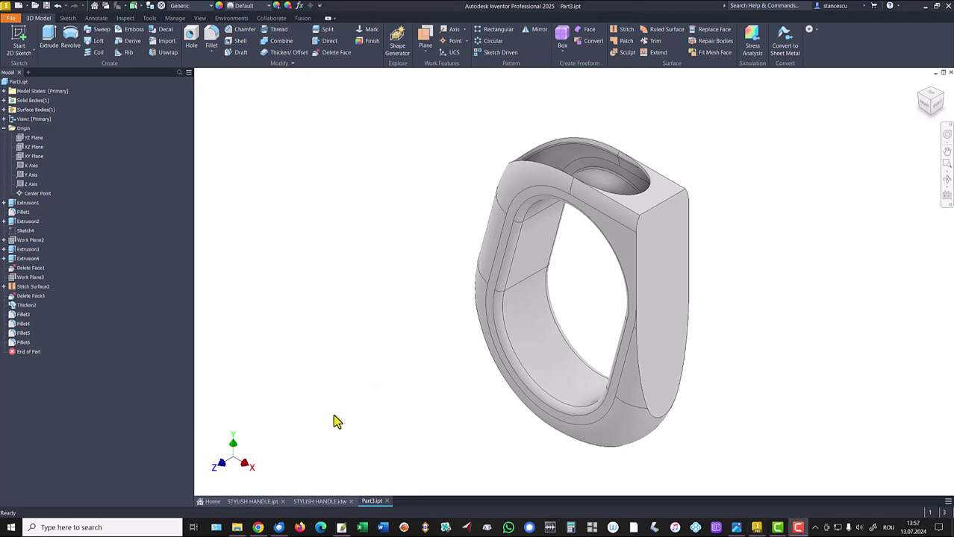
# Check the sizes and spacing of the round hole and keyhole cutout in STYLISH HANDLE.idw, and return to Part3.ipt
pyautogui.click(318, 502)
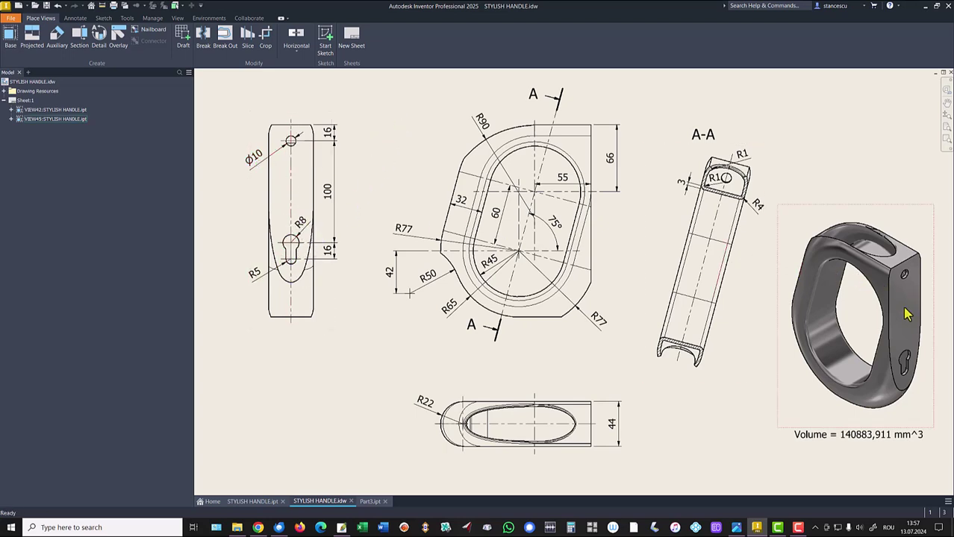
pyautogui.click(327, 136)
pyautogui.click(335, 196)
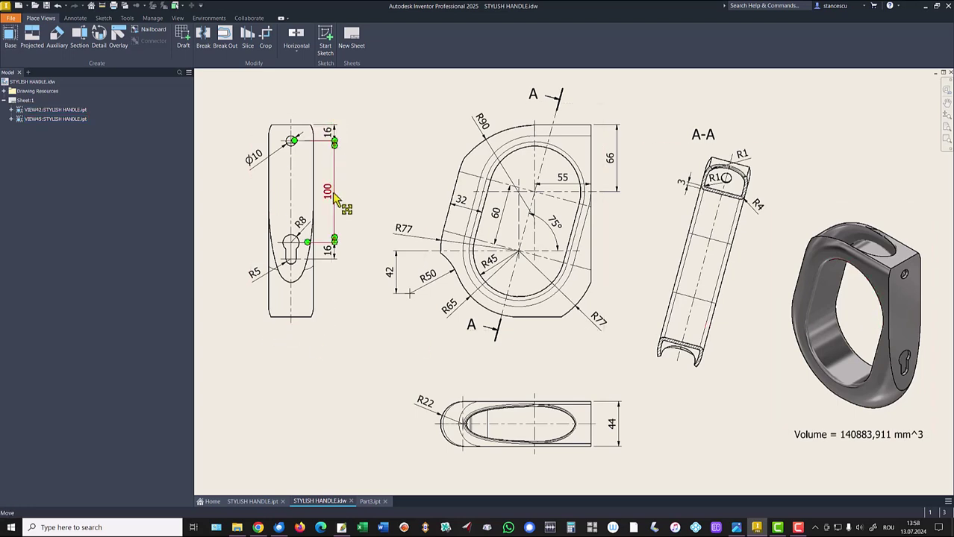
pyautogui.click(329, 251)
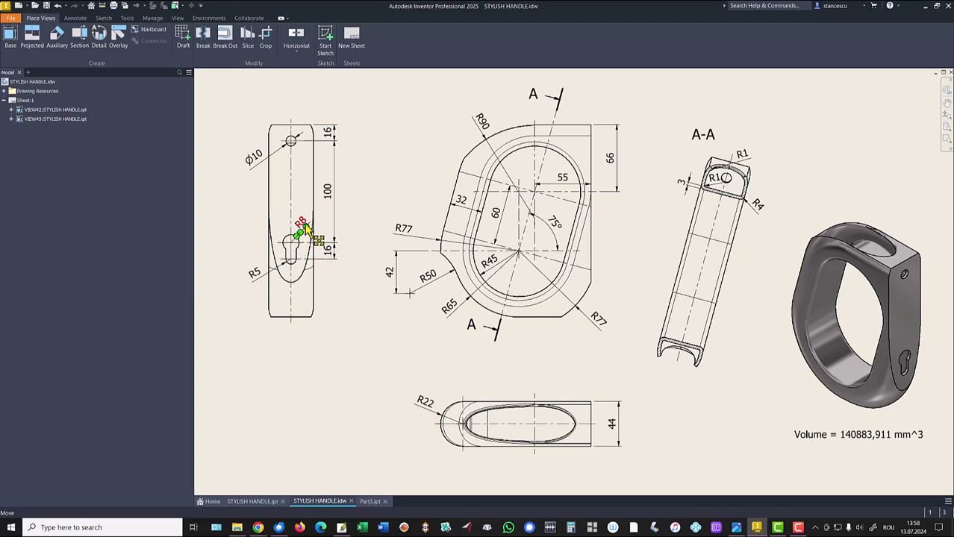
pyautogui.click(247, 162)
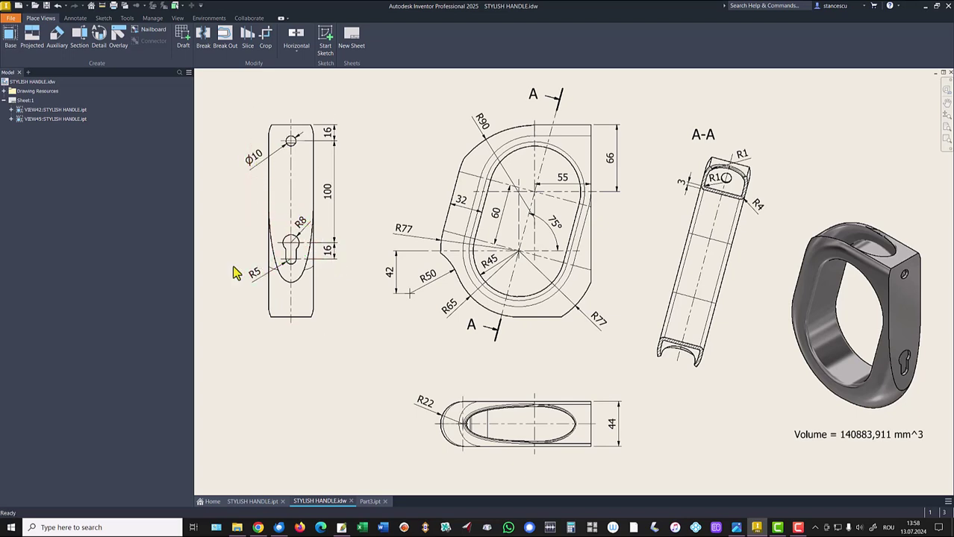
pyautogui.click(371, 502)
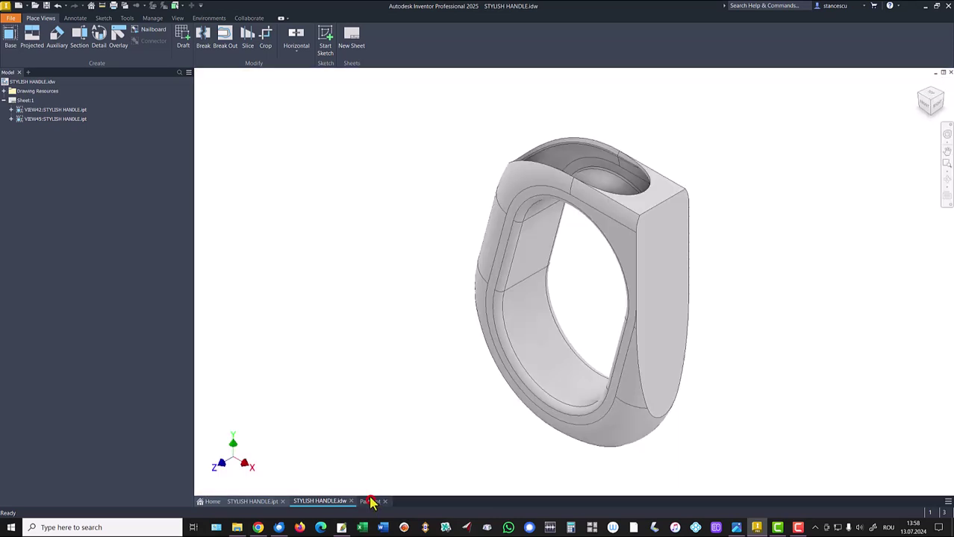
# Start a sketch on the handle's flat end face and draw a 10 mm diameter circle in its upper part
pyautogui.click(651, 266)
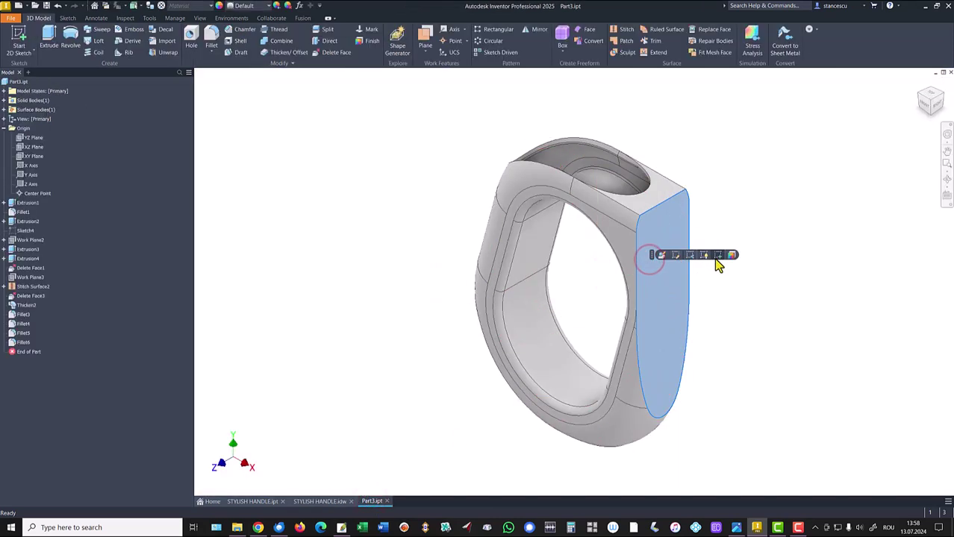
pyautogui.click(724, 257)
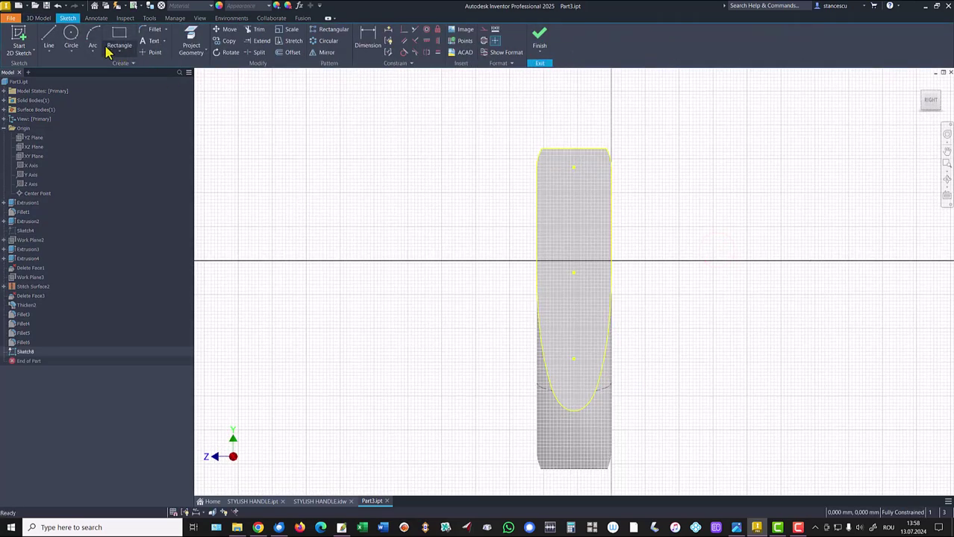
pyautogui.click(71, 33)
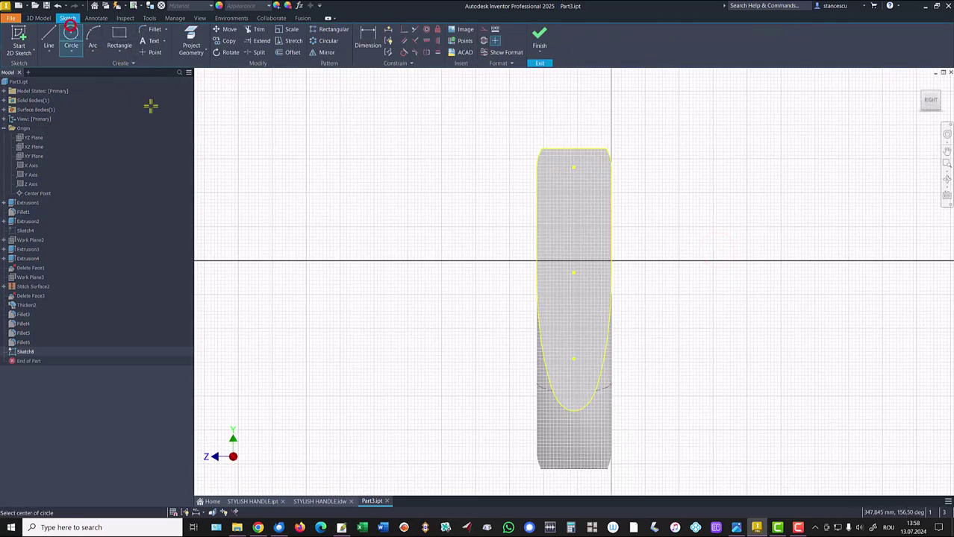
pyautogui.click(560, 203)
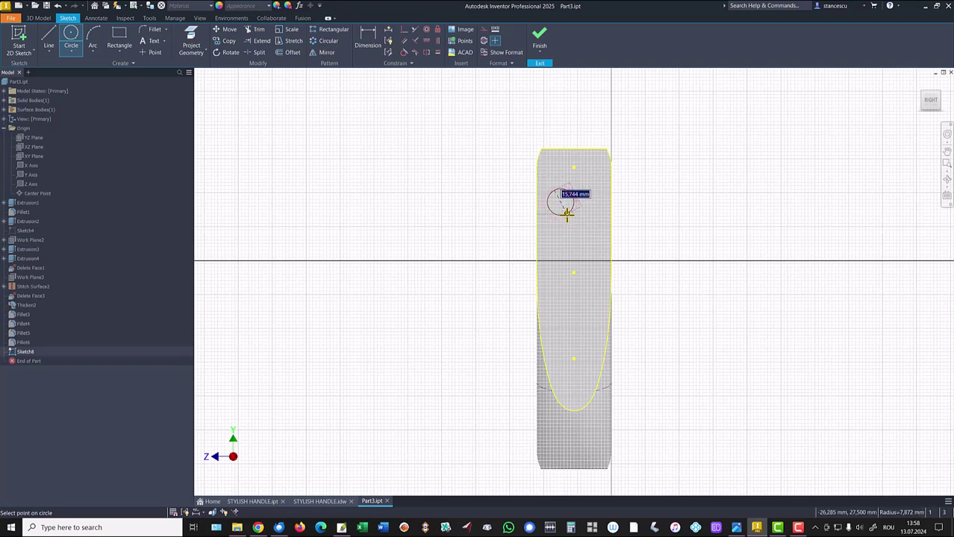
pyautogui.write('10')
pyautogui.press('Return')
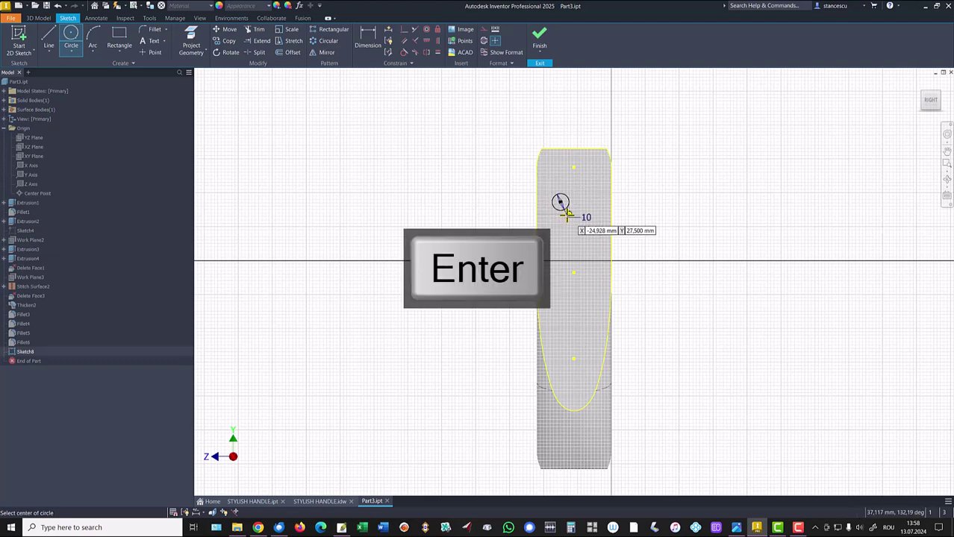
# Draw an 8 mm radius circle in the lower part of the face and a 5 mm radius circle below it
pyautogui.click(565, 321)
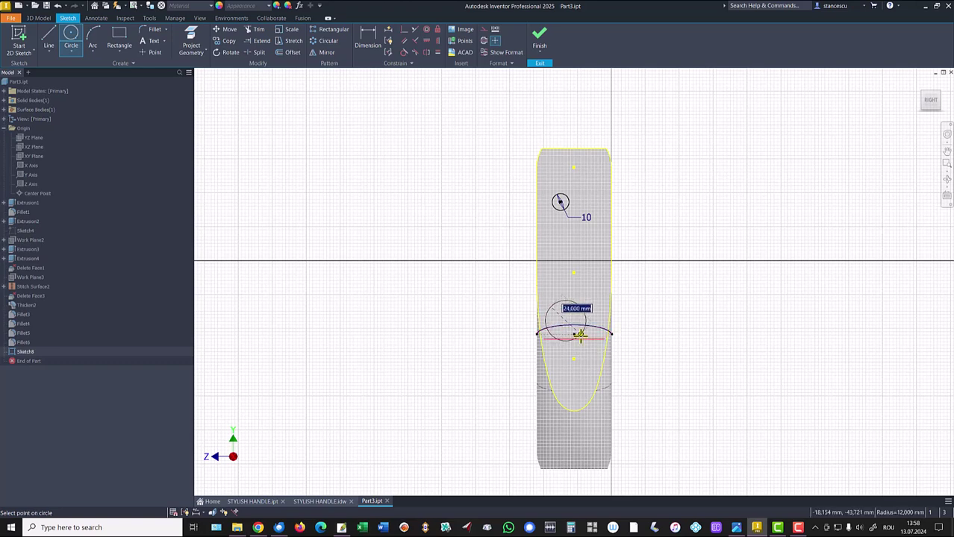
pyautogui.rightClick(580, 336)
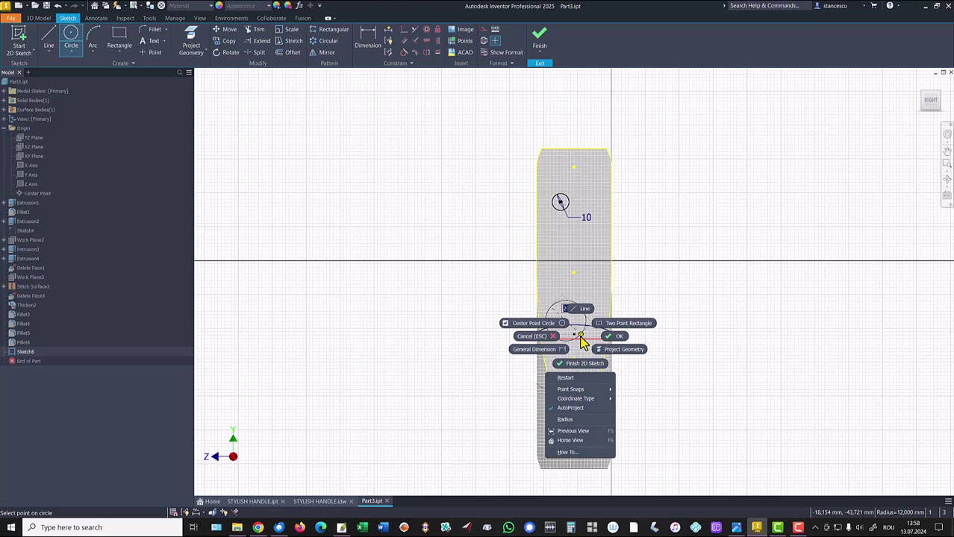
pyautogui.click(568, 419)
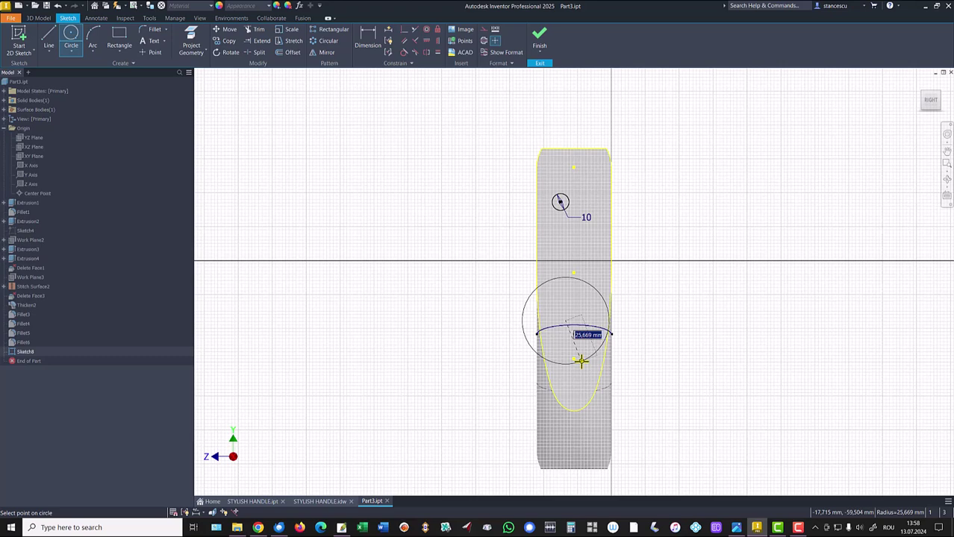
pyautogui.write('8')
pyautogui.press('Return')
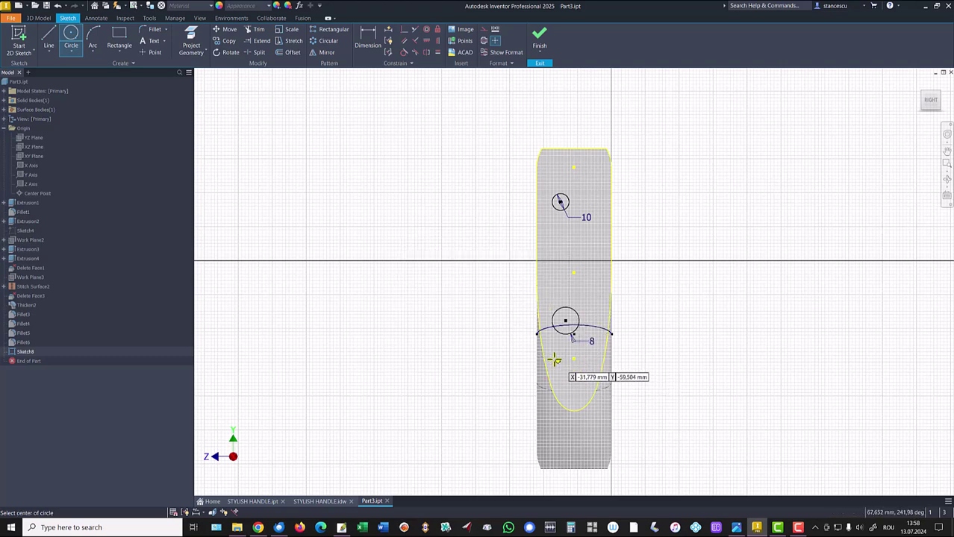
pyautogui.click(563, 362)
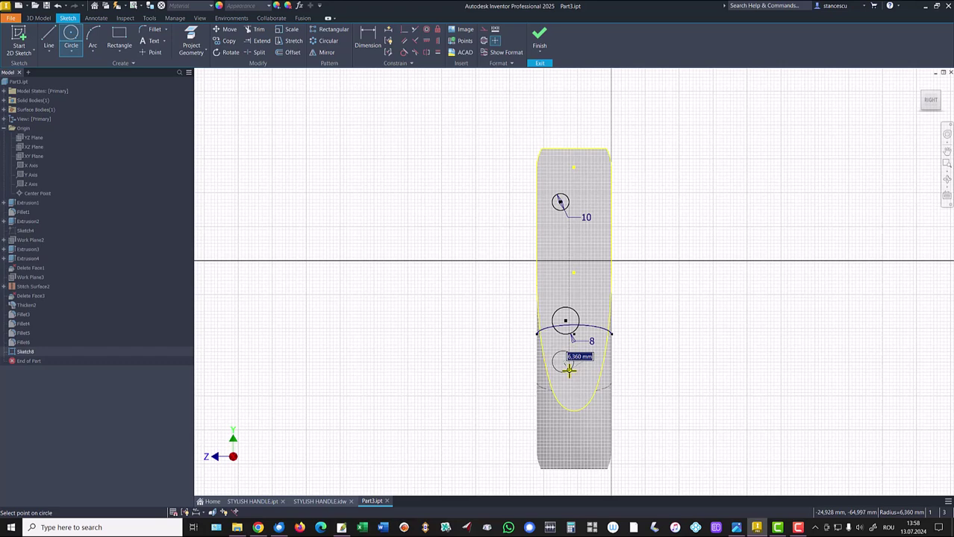
pyautogui.press('Return')
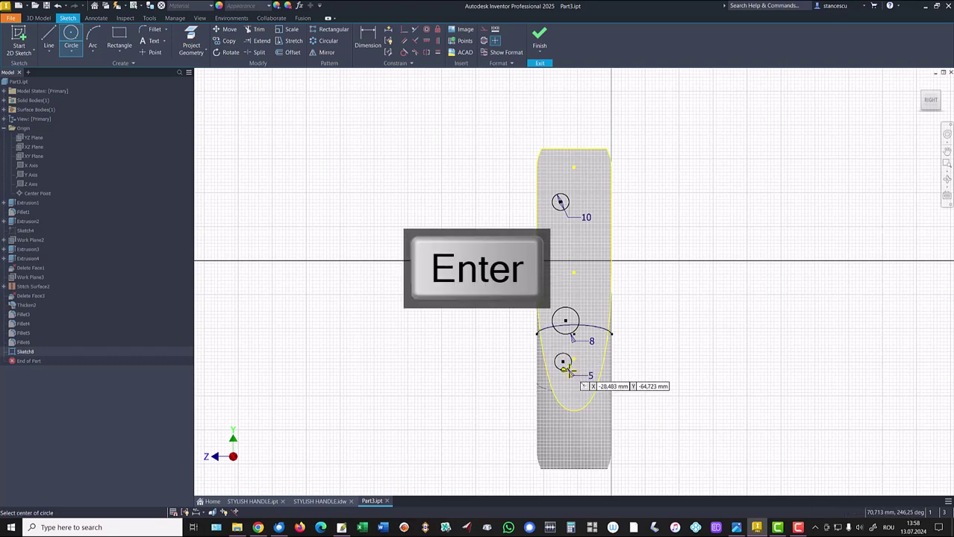
# Draw two vertical lines tangent to the sides of the 5 mm radius circle, ending on the larger circle above
pyautogui.click(48, 37)
pyautogui.scroll(4, 554, 377)
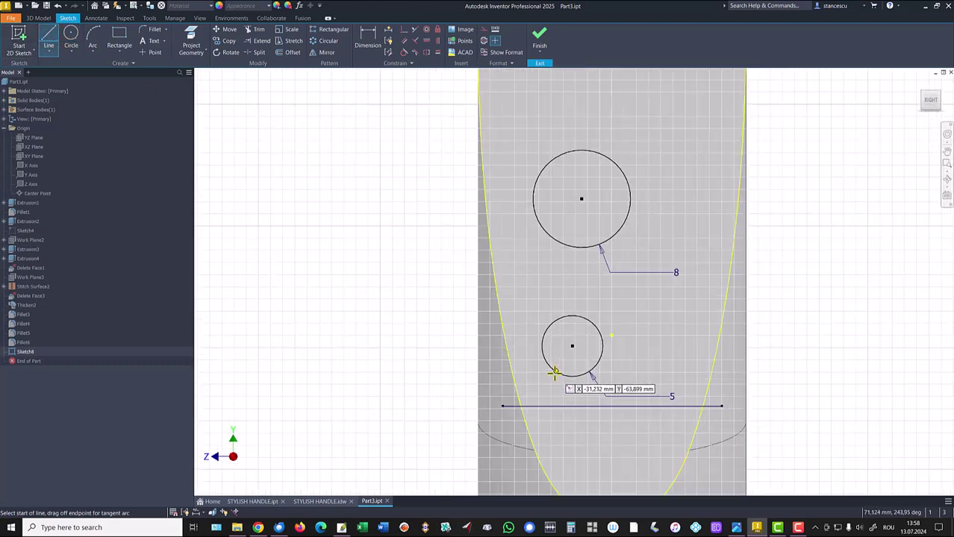
pyautogui.moveTo(549, 367); pyautogui.dragTo(542, 229)
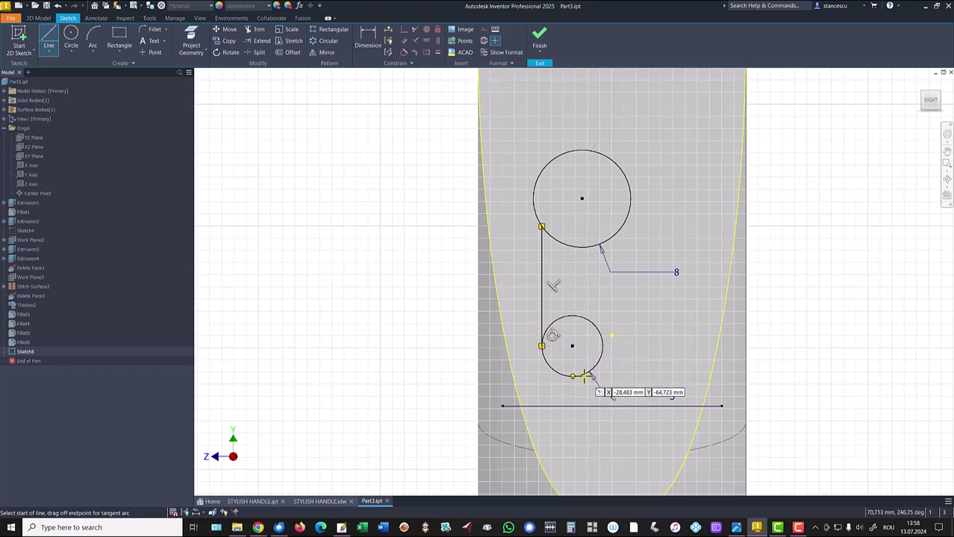
pyautogui.moveTo(593, 368); pyautogui.dragTo(603, 242)
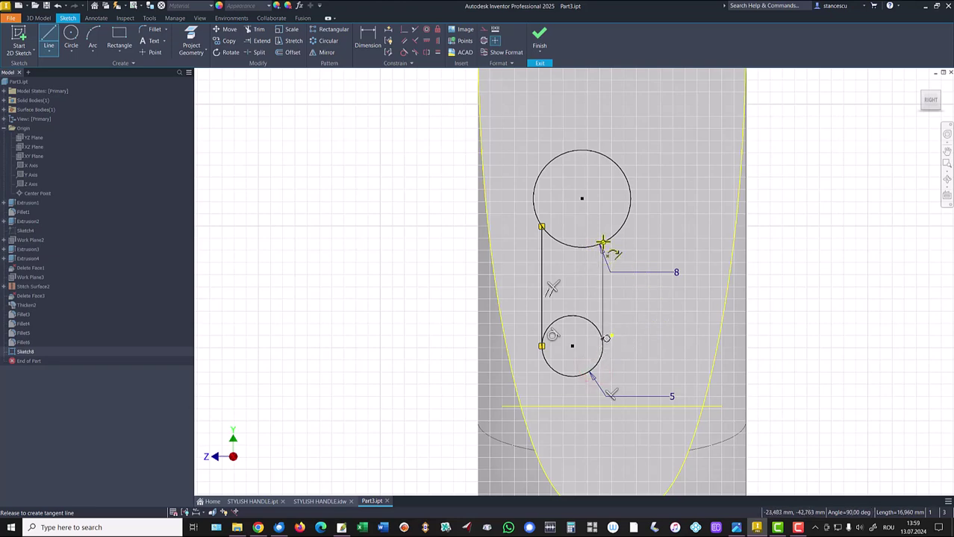
pyautogui.moveTo(603, 243); pyautogui.dragTo(603, 243)
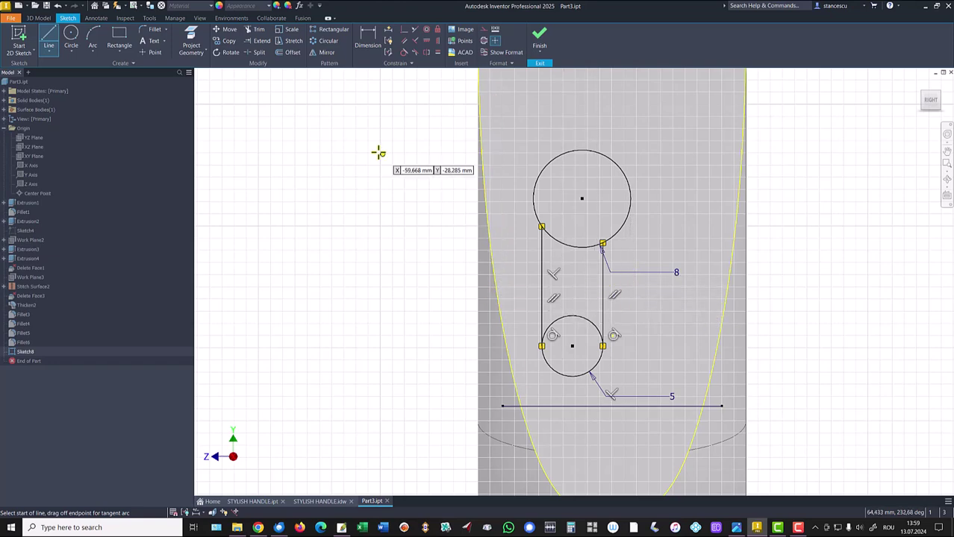
# Make the two vertical lines equal in length and trim the inner arcs of both circles to leave a keyhole outline
pyautogui.click(437, 53)
pyautogui.click(542, 282)
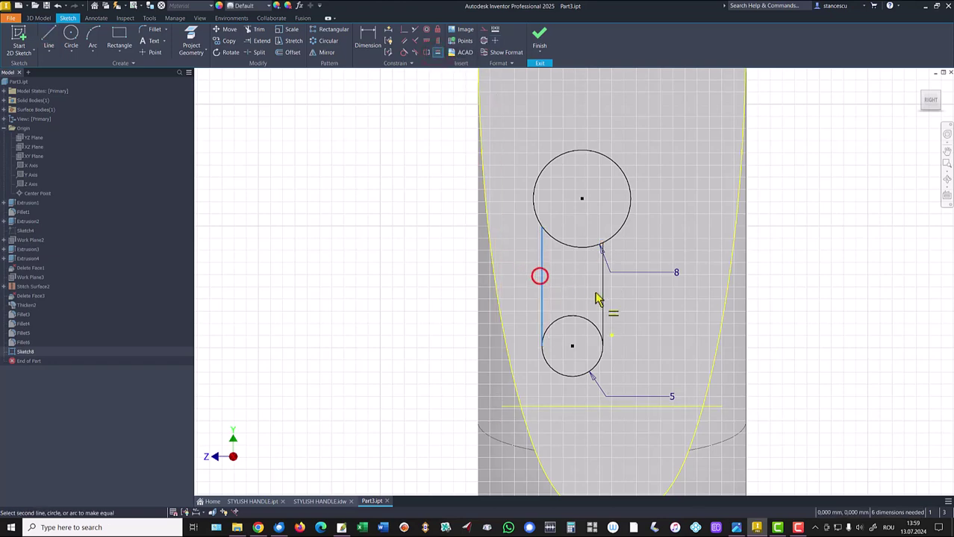
pyautogui.click(603, 291)
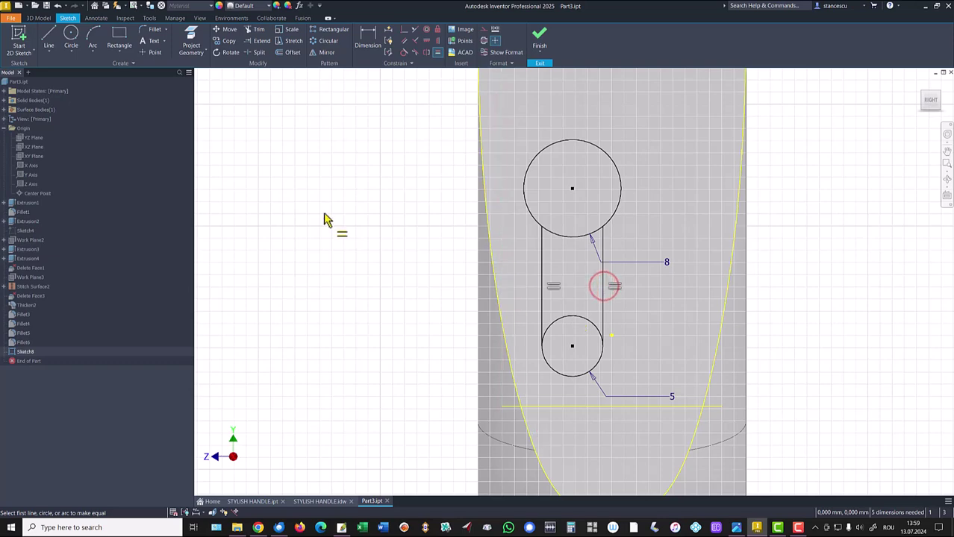
pyautogui.click(255, 30)
pyautogui.click(565, 239)
pyautogui.click(572, 322)
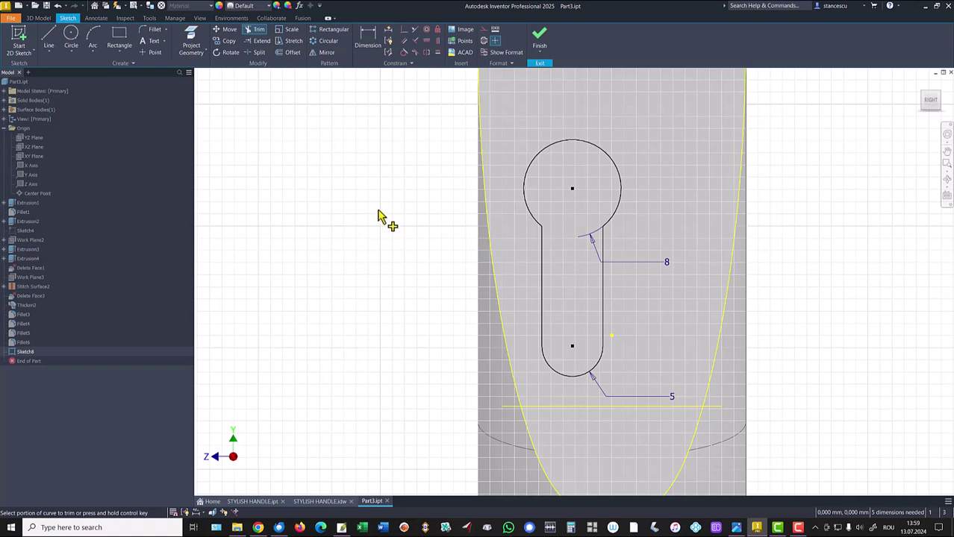
# Align the keyhole's upper center and the 10 mm circle's center vertically with the midline points of the face
pyautogui.click(438, 41)
pyautogui.click(572, 188)
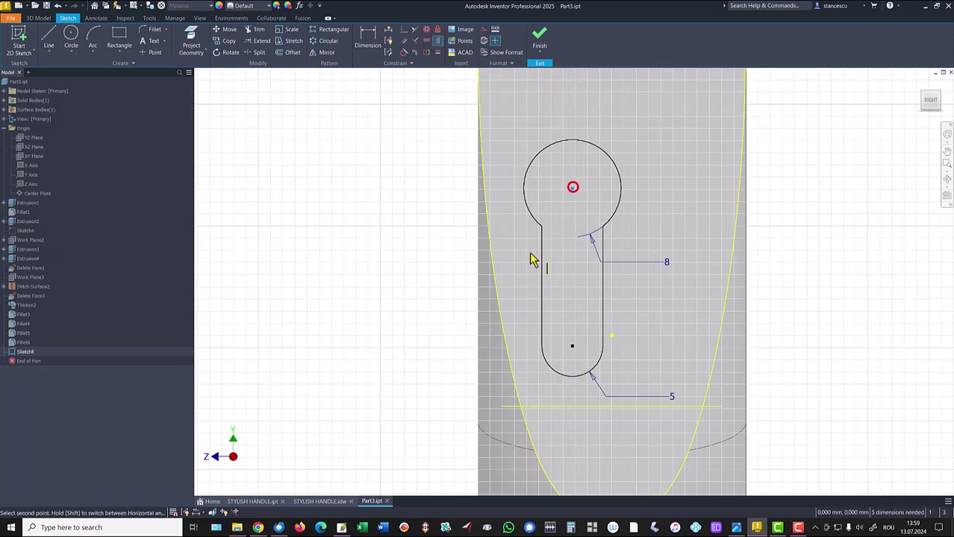
pyautogui.click(611, 337)
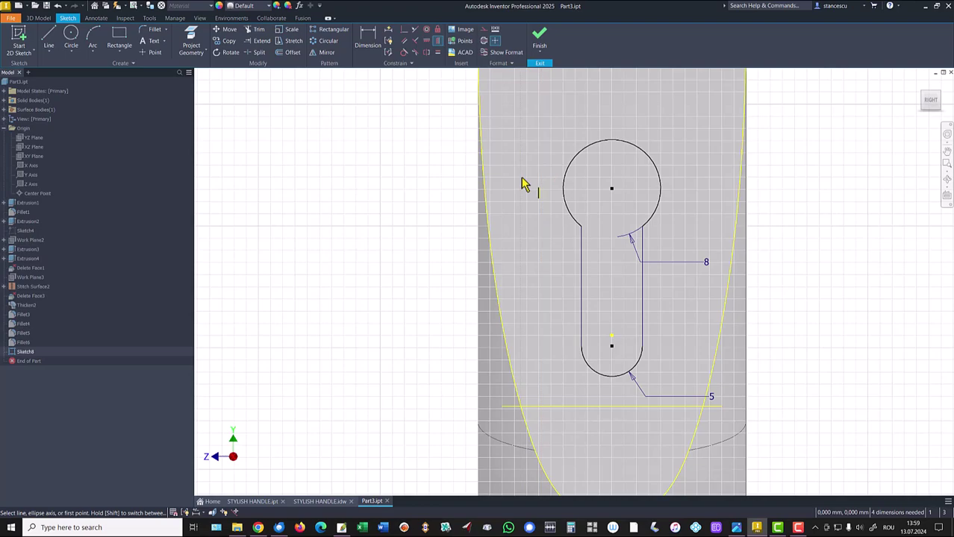
pyautogui.press('Num_Lock')
pyautogui.scroll(4, 525, 184)
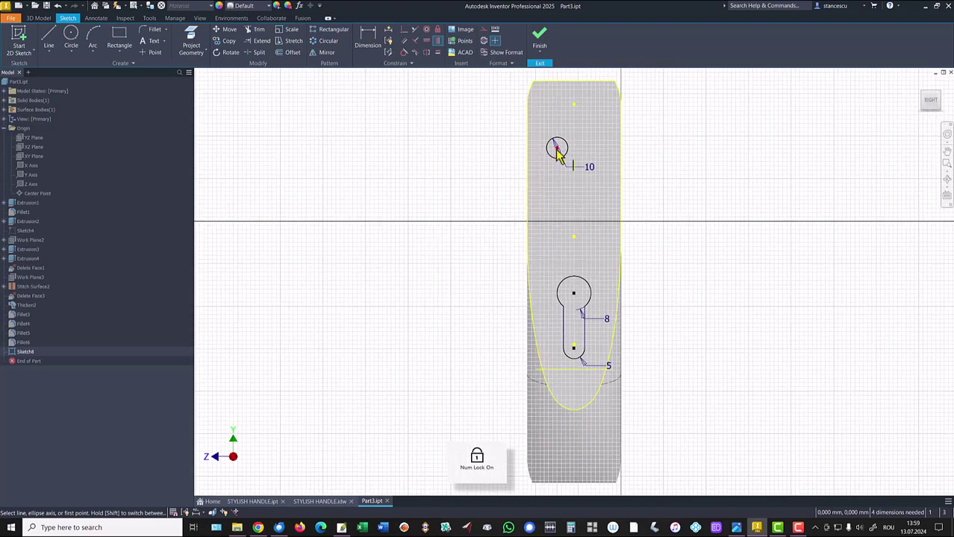
pyautogui.click(557, 148)
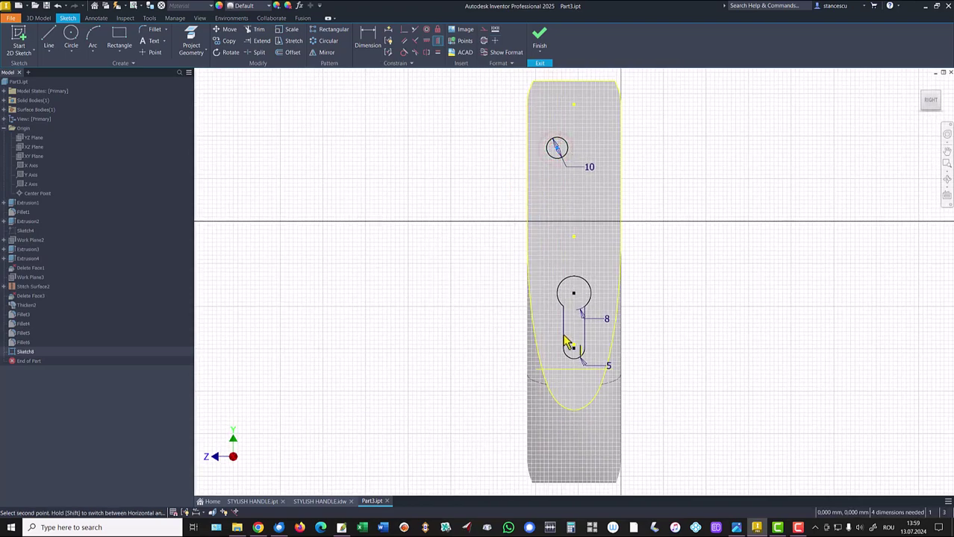
pyautogui.click(574, 238)
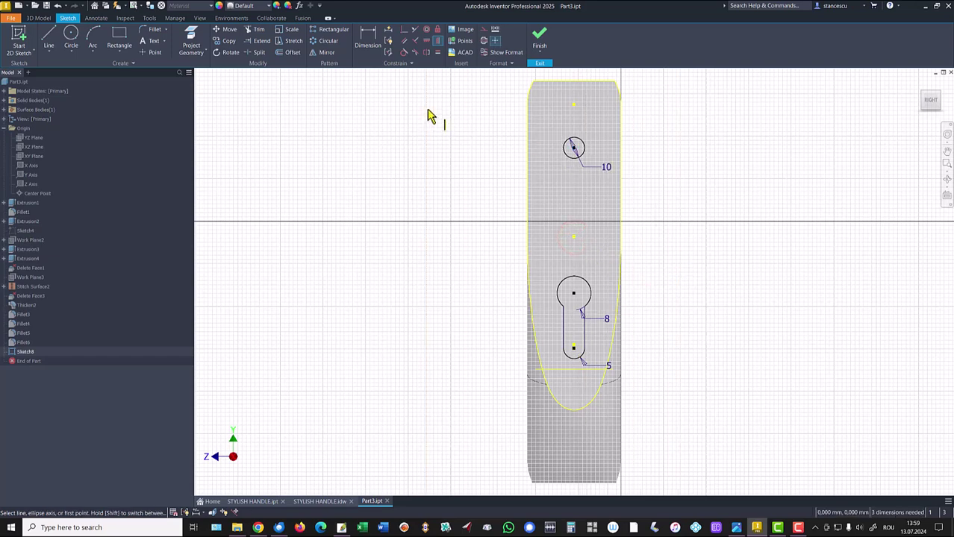
# Dimension the 10 mm circle's center 16 mm below the top edge of the face
pyautogui.click(366, 44)
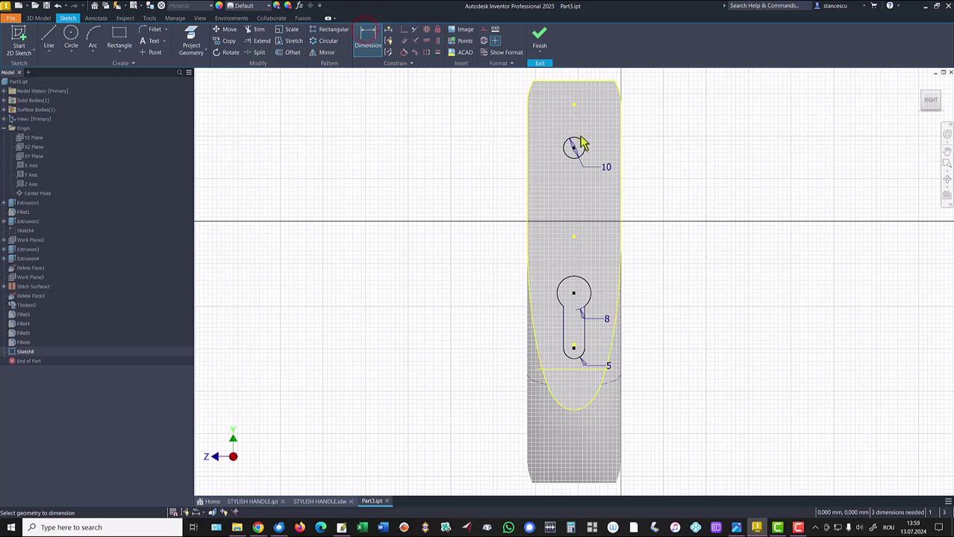
pyautogui.click(585, 153)
pyautogui.click(603, 83)
pyautogui.click(661, 129)
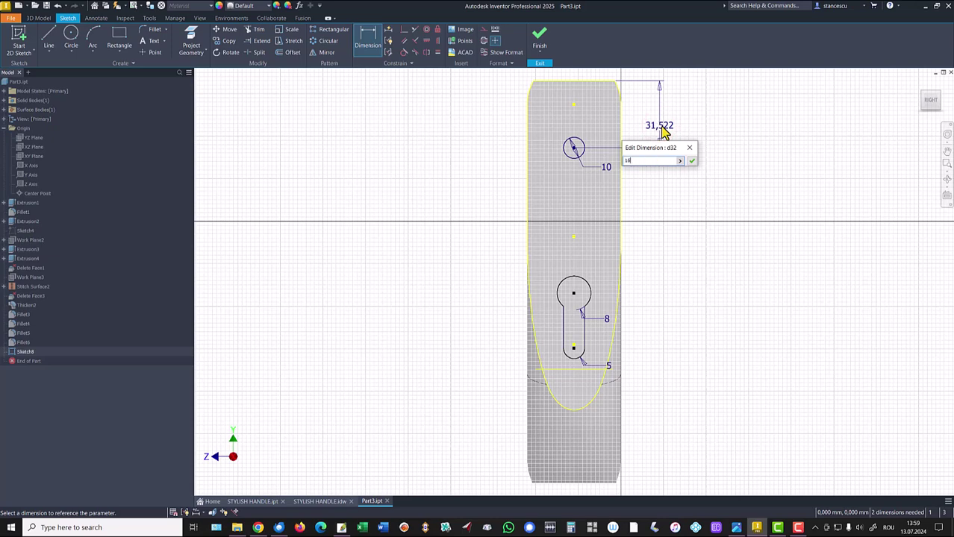
pyautogui.press('Return')
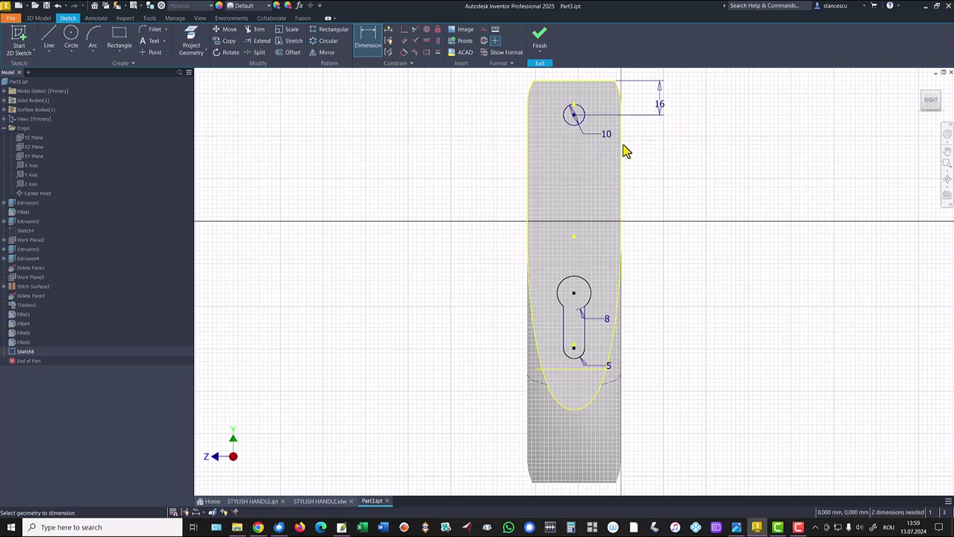
# Set the vertical distance between the 10 mm circle's center and the keyhole's large arc center to 100 mm
pyautogui.click(577, 127)
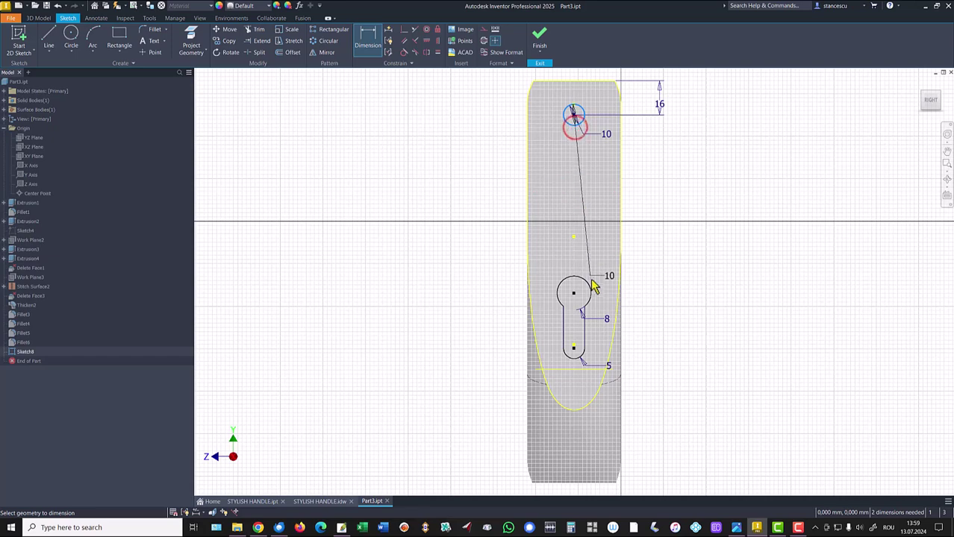
pyautogui.click(590, 290)
pyautogui.click(660, 270)
pyautogui.write('100')
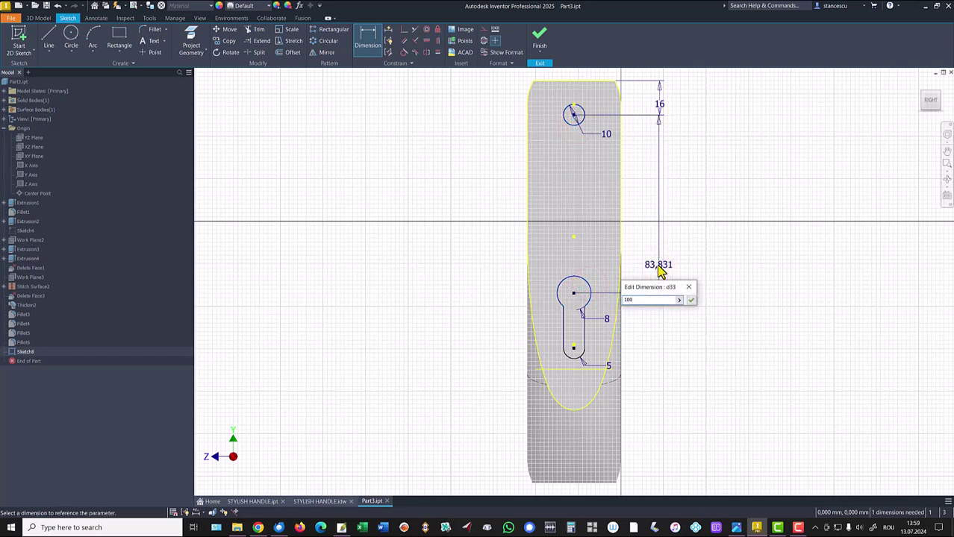
pyautogui.press('Return')
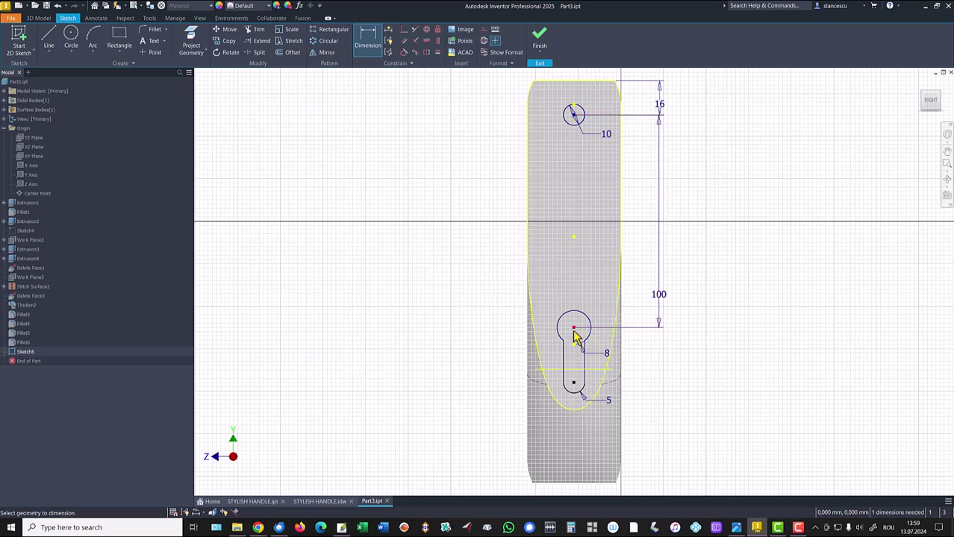
# Set the distance between the keyhole's two arc centers to 16 mm and finish the sketch
pyautogui.click(591, 342)
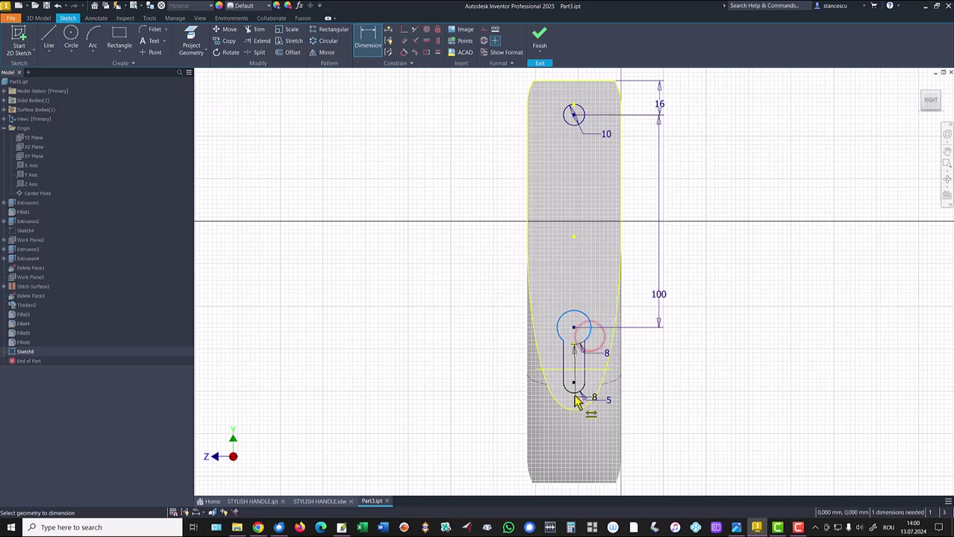
pyautogui.click(570, 399)
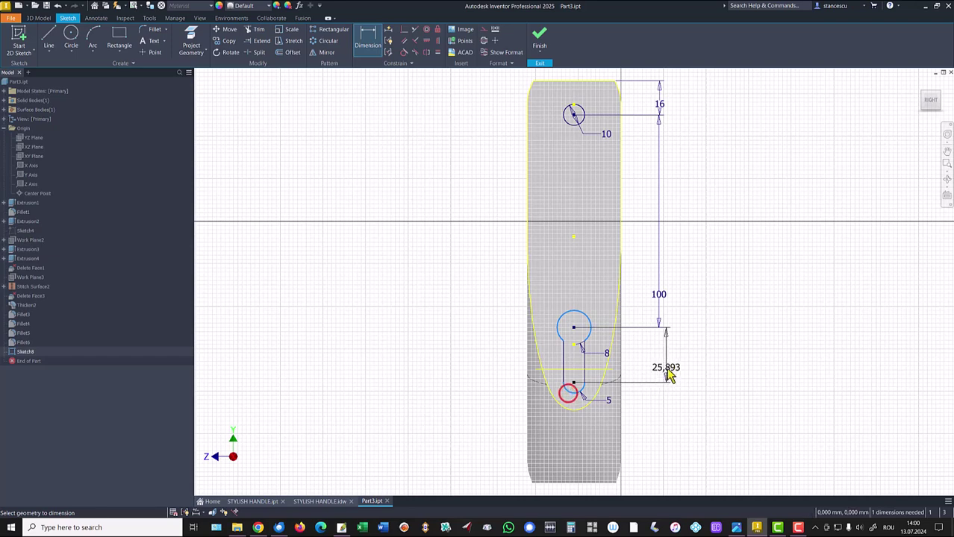
pyautogui.click(655, 376)
pyautogui.write('1')
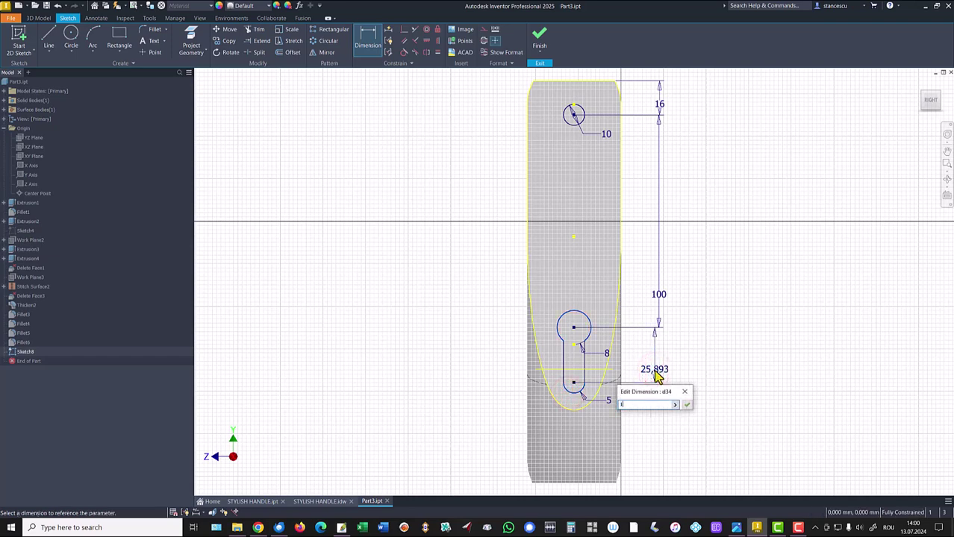
pyautogui.write('6')
pyautogui.press('Return')
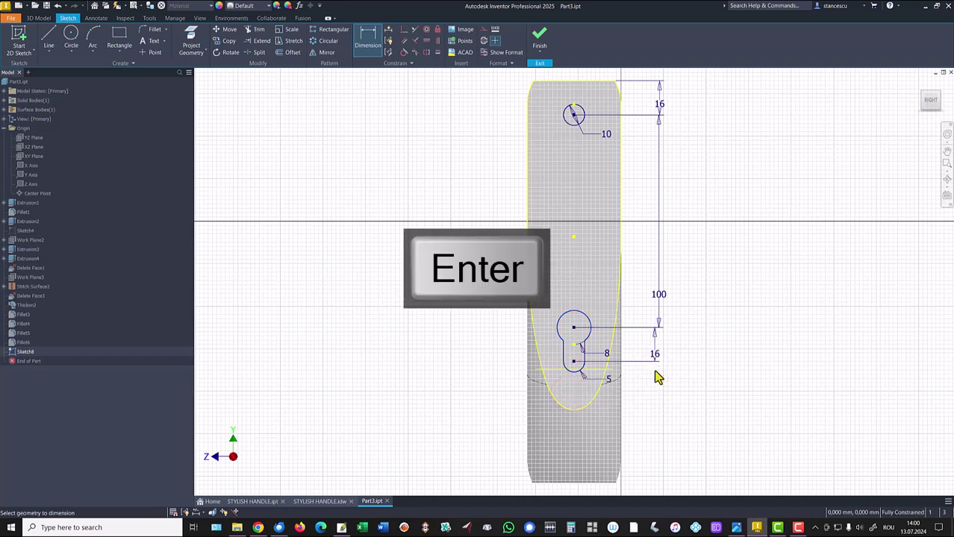
pyautogui.click(537, 37)
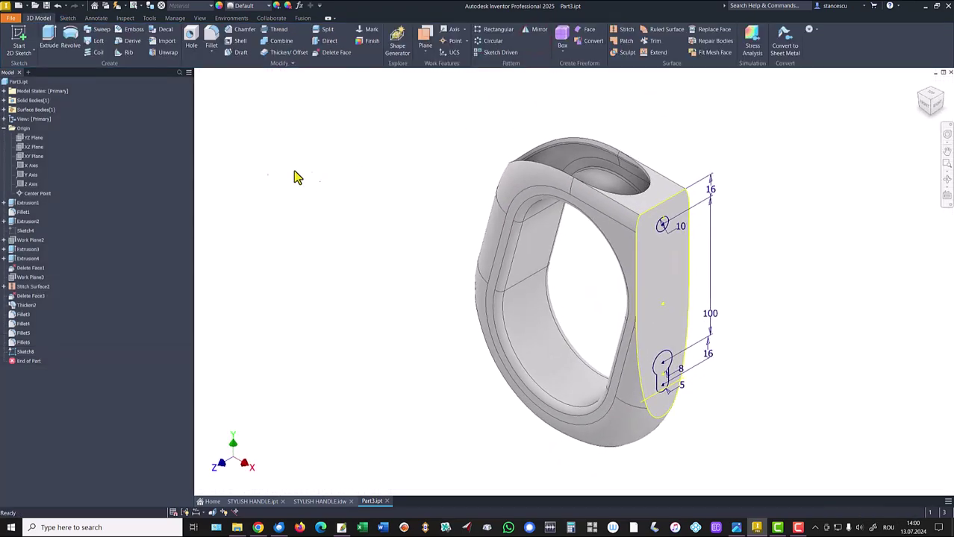
# Extrude the circle and keyhole profiles as a cut through the flat end wall, up to its inner face
pyautogui.click(49, 37)
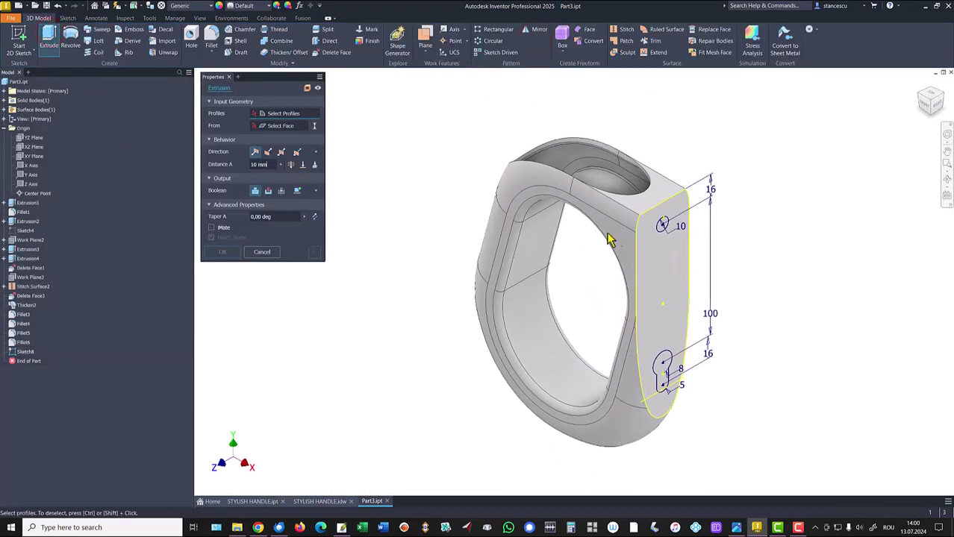
pyautogui.click(664, 242)
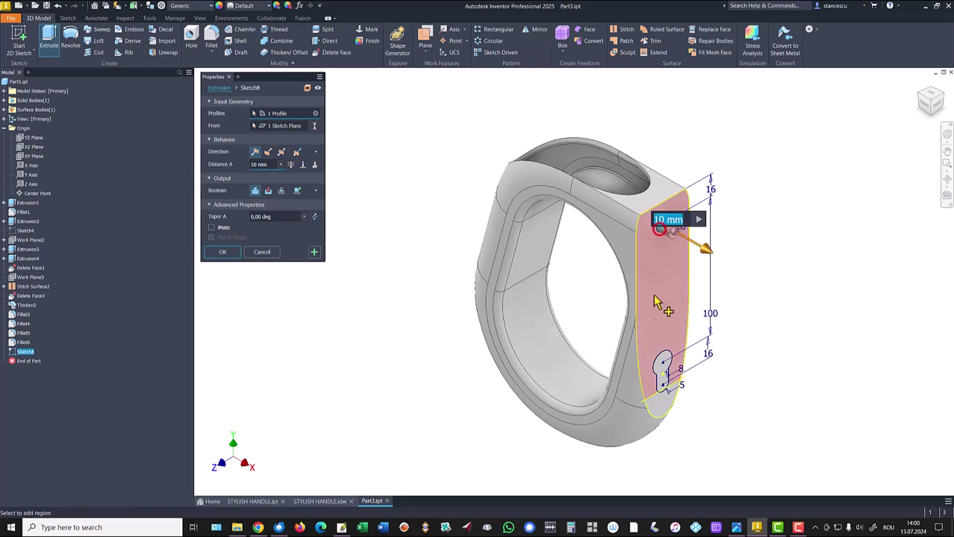
pyautogui.click(670, 359)
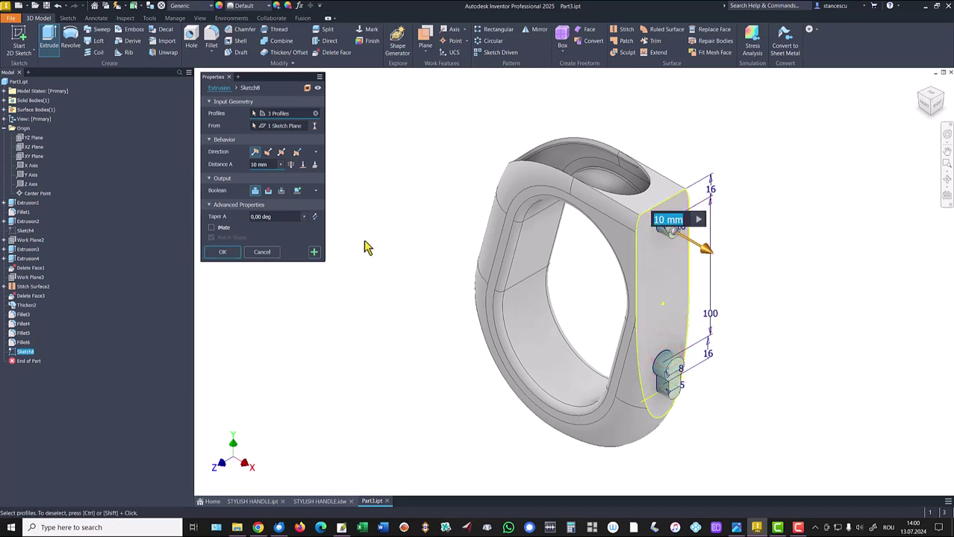
pyautogui.click(302, 164)
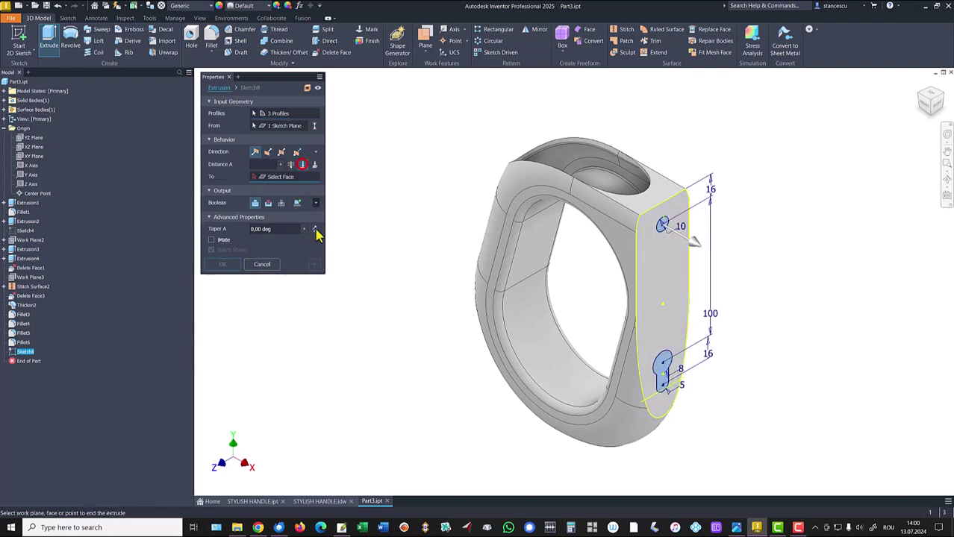
pyautogui.keyDown('shift'); pyautogui.moveTo(386, 326); pyautogui.dragTo(777, 278, button='middle'); pyautogui.keyUp('shift')
pyautogui.click(795, 282)
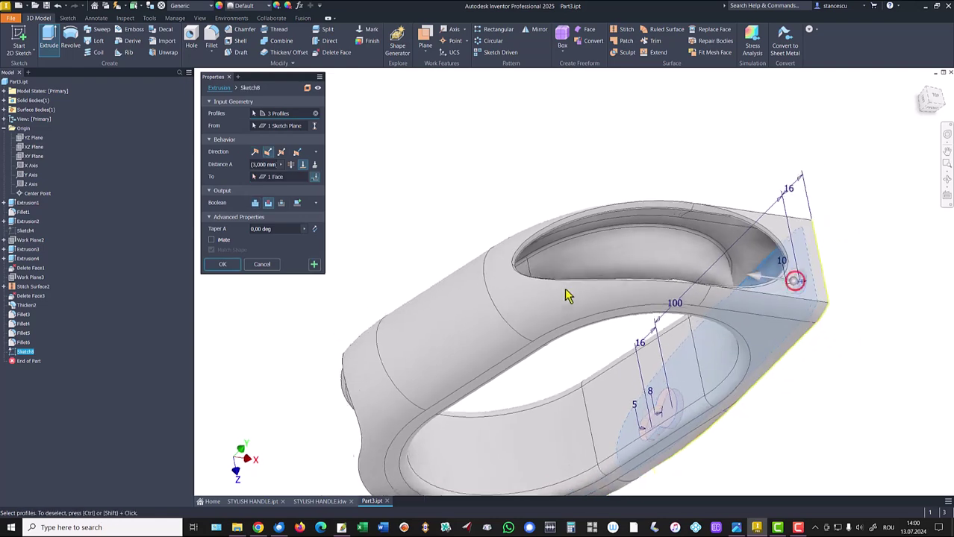
pyautogui.click(226, 263)
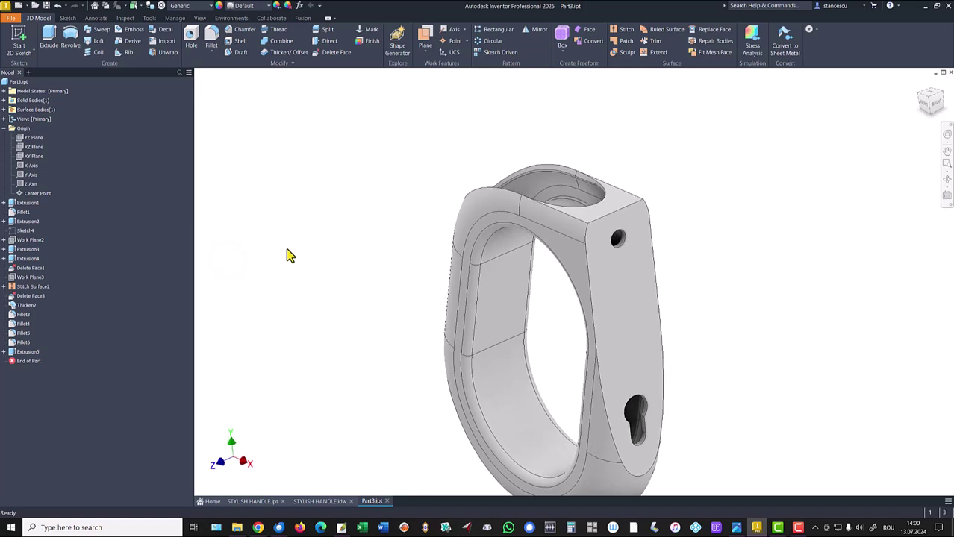
# Update the physical properties of Part3.ipt and copy its volume value with the unit from the iProperties
pyautogui.press('F6')
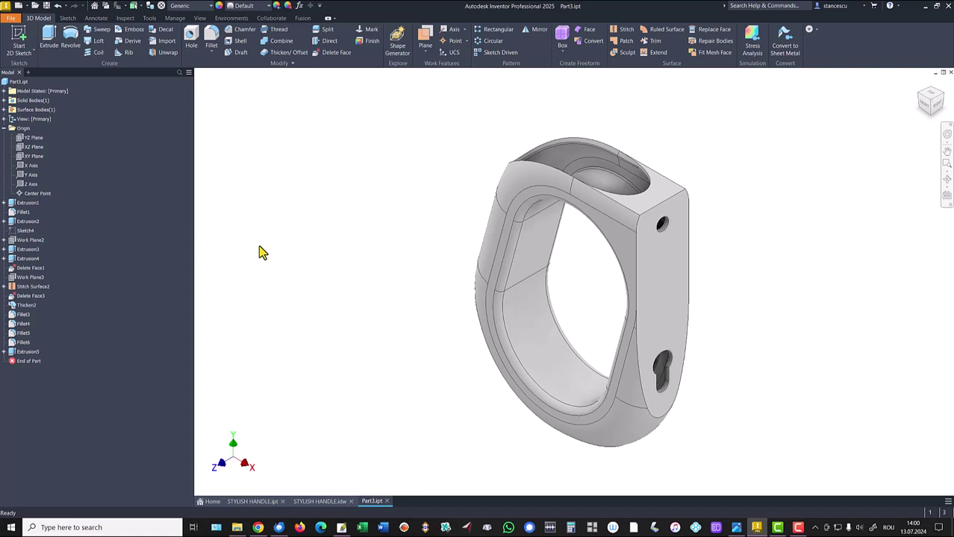
pyautogui.click(3, 128)
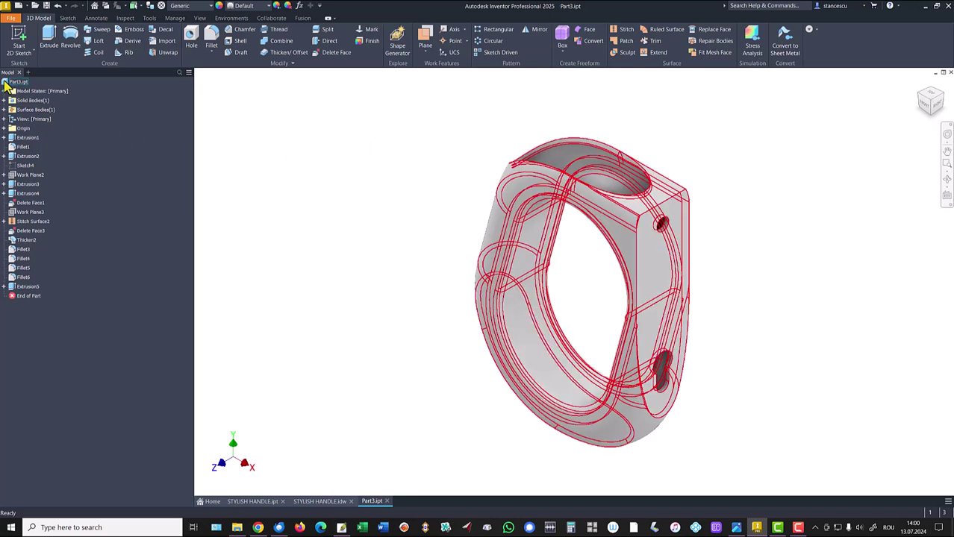
pyautogui.click(4, 82)
pyautogui.rightClick(4, 82)
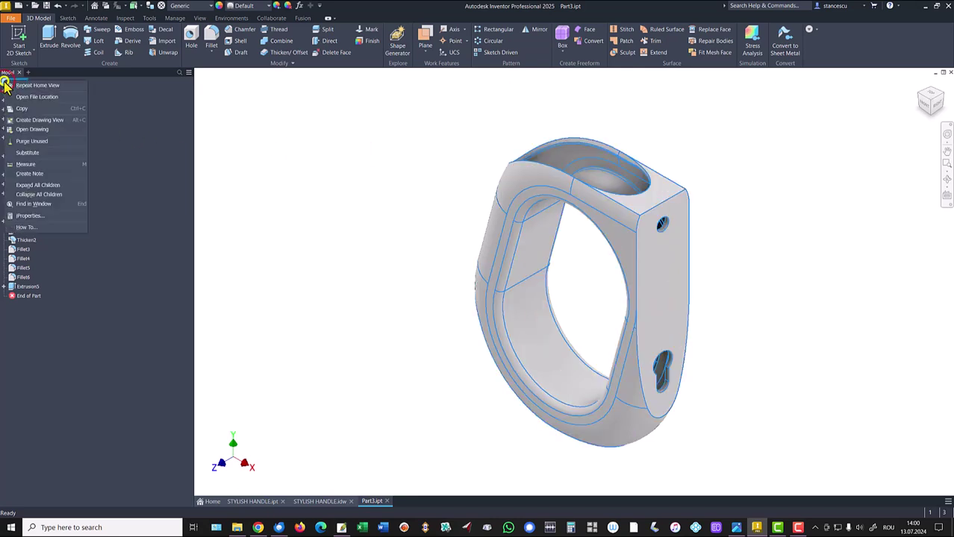
pyautogui.click(30, 216)
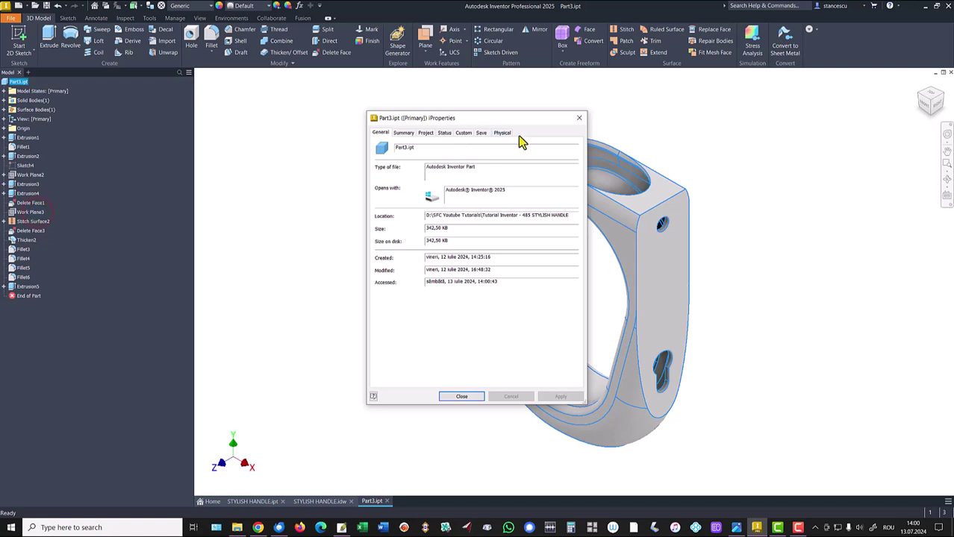
pyautogui.click(503, 133)
pyautogui.click(553, 155)
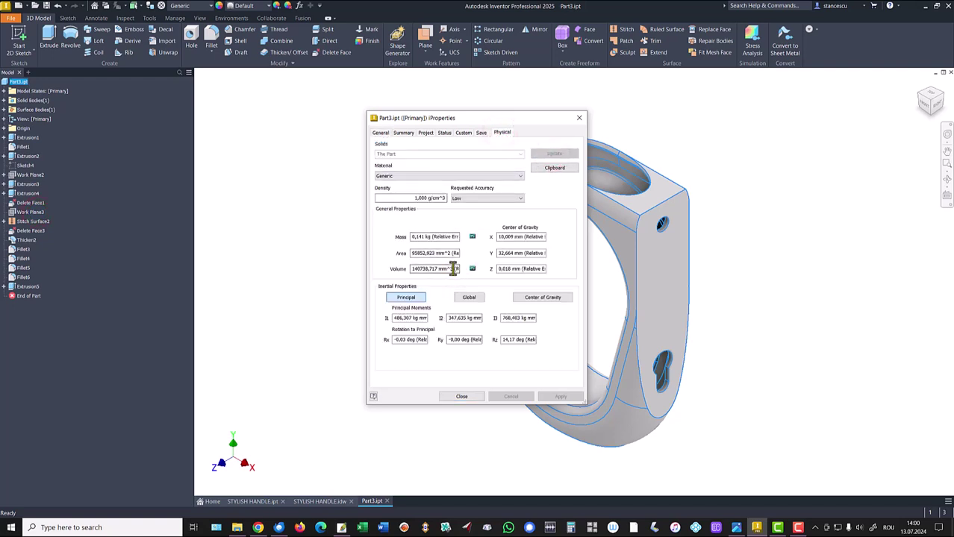
pyautogui.moveTo(451, 269); pyautogui.dragTo(334, 270)
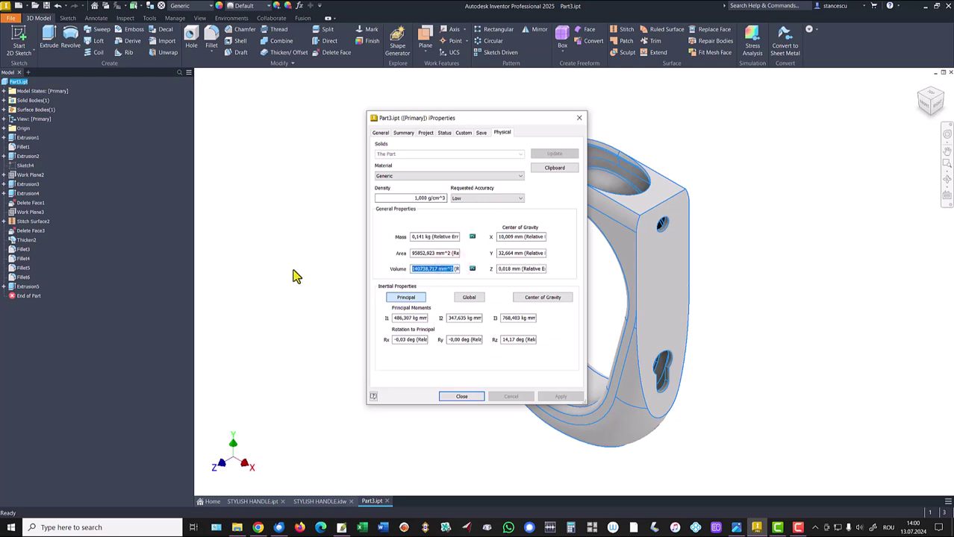
pyautogui.hotkey('ctrl', 'c')
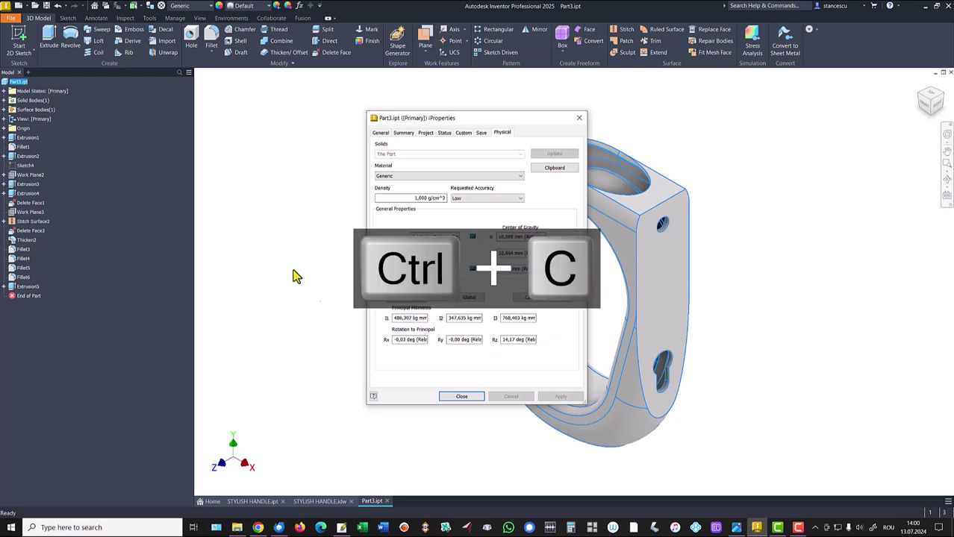
pyautogui.click(460, 396)
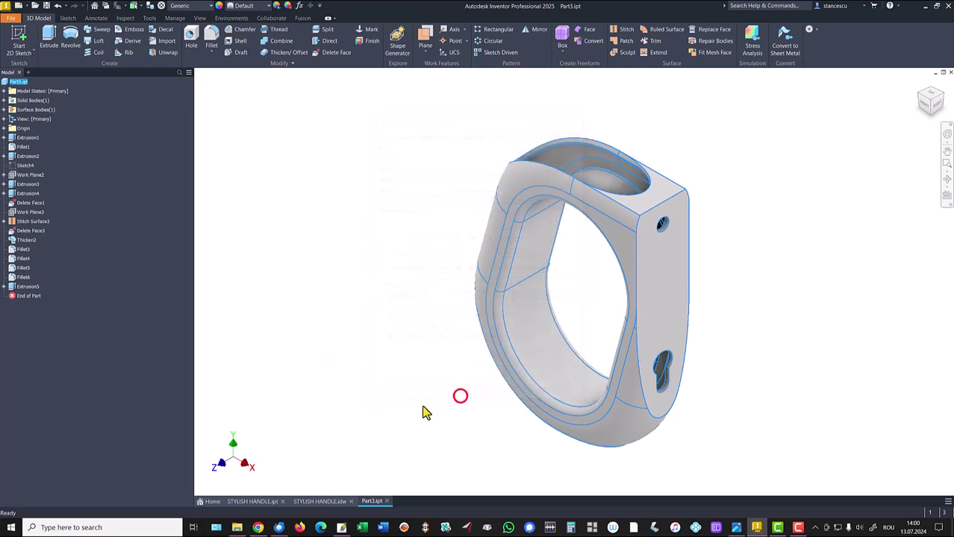
# Replace the value in the volume note of STYLISH HANDLE.idw with the copied 140738,717 mm^3
pyautogui.click(330, 503)
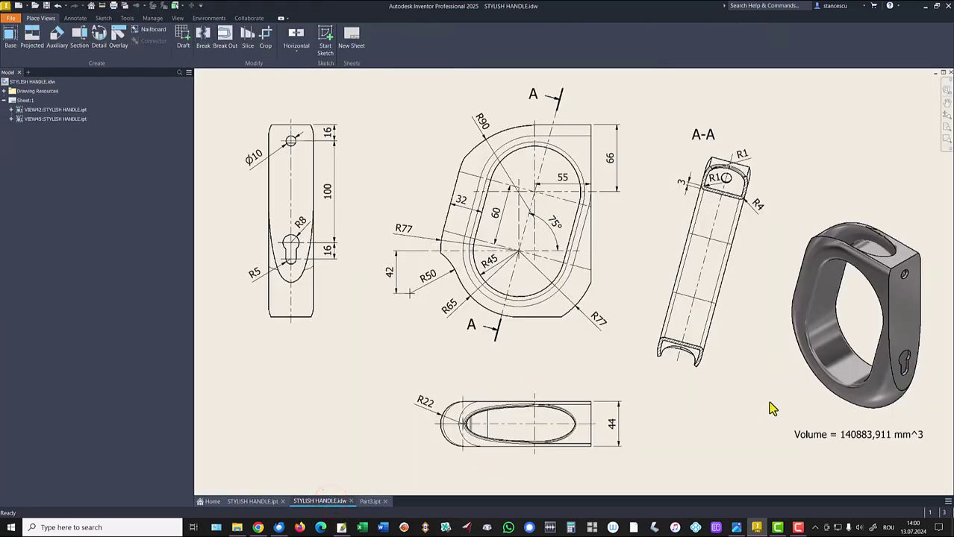
pyautogui.click(790, 428)
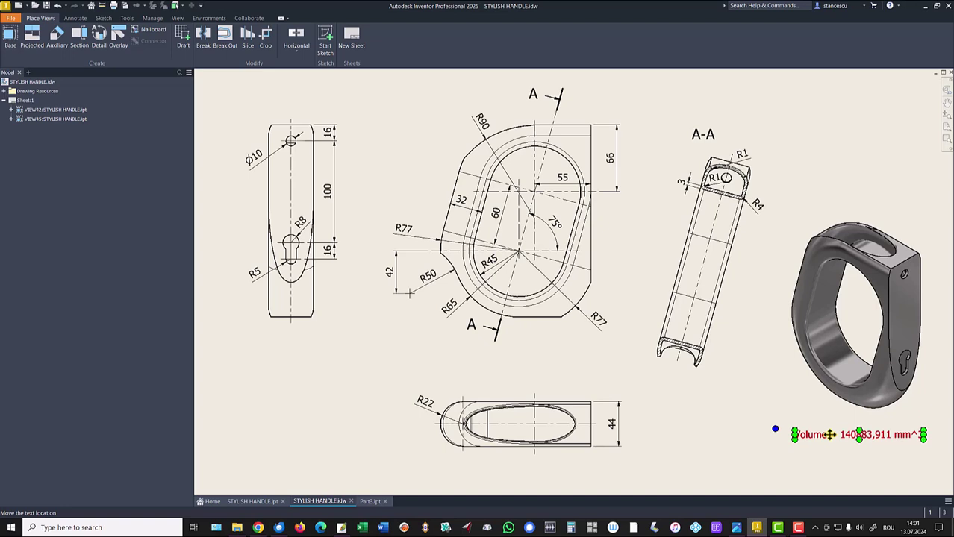
pyautogui.doubleClick(830, 435)
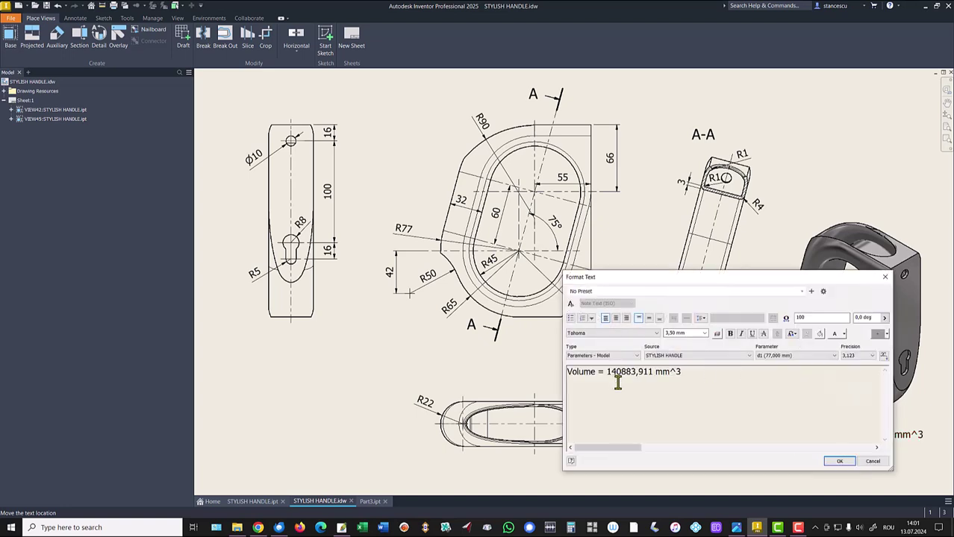
pyautogui.moveTo(739, 279); pyautogui.dragTo(612, 165)
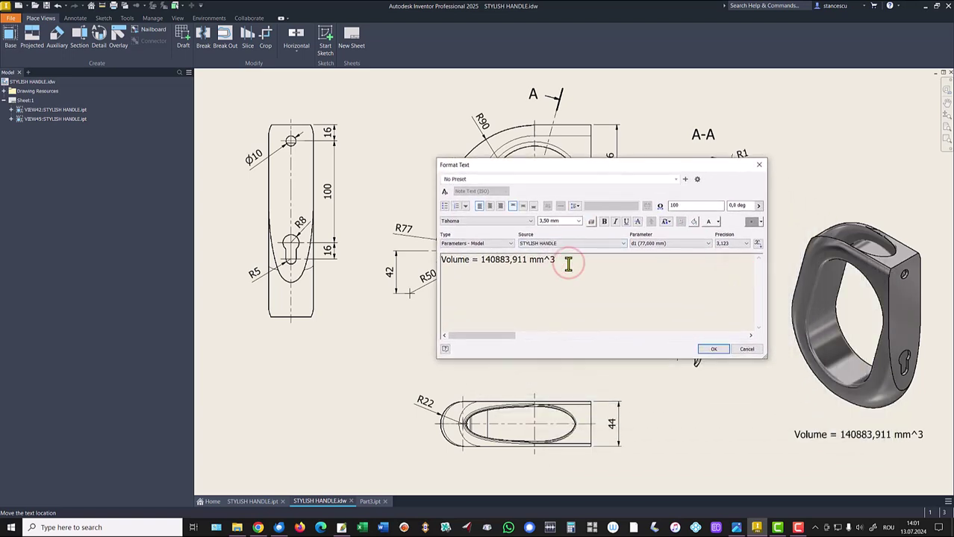
pyautogui.press('Return')
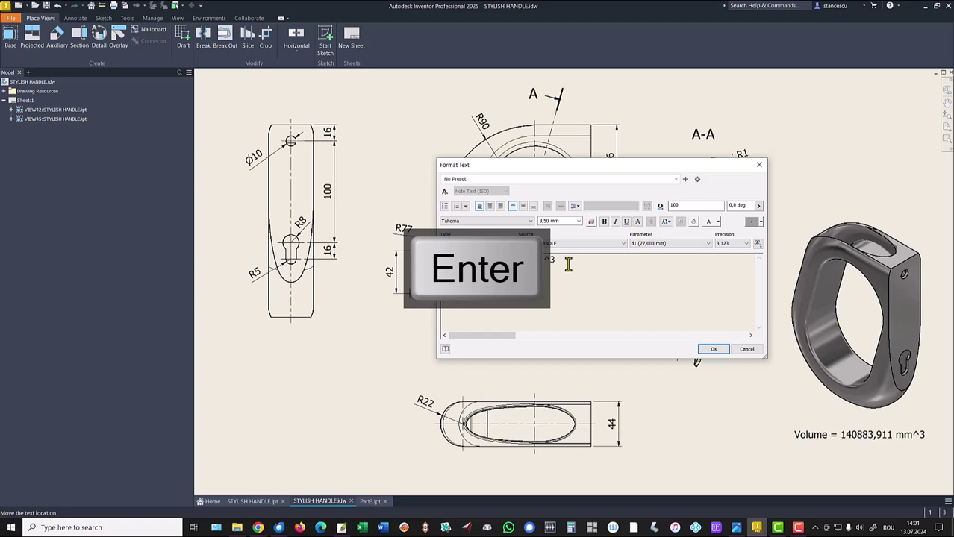
pyautogui.hotkey('ctrl', 'v')
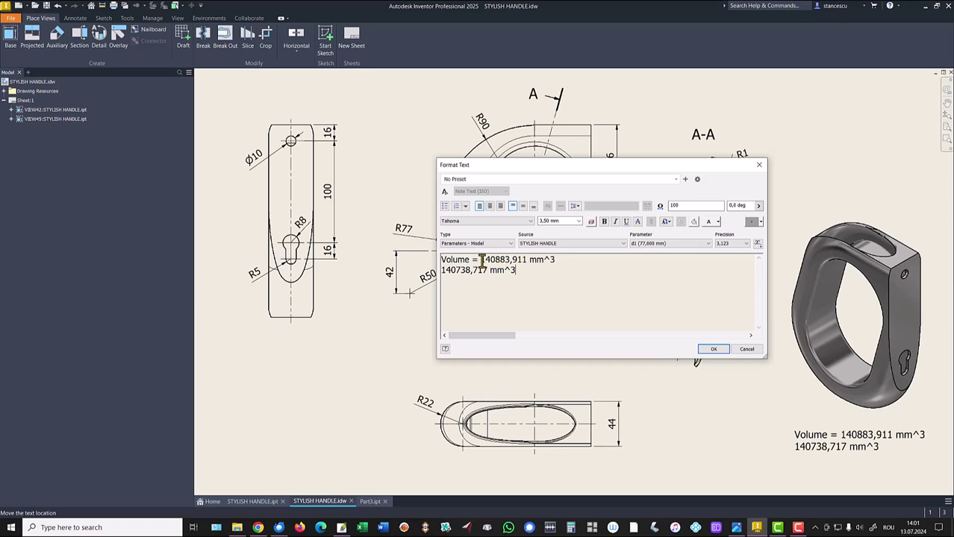
pyautogui.moveTo(482, 259); pyautogui.dragTo(660, 249)
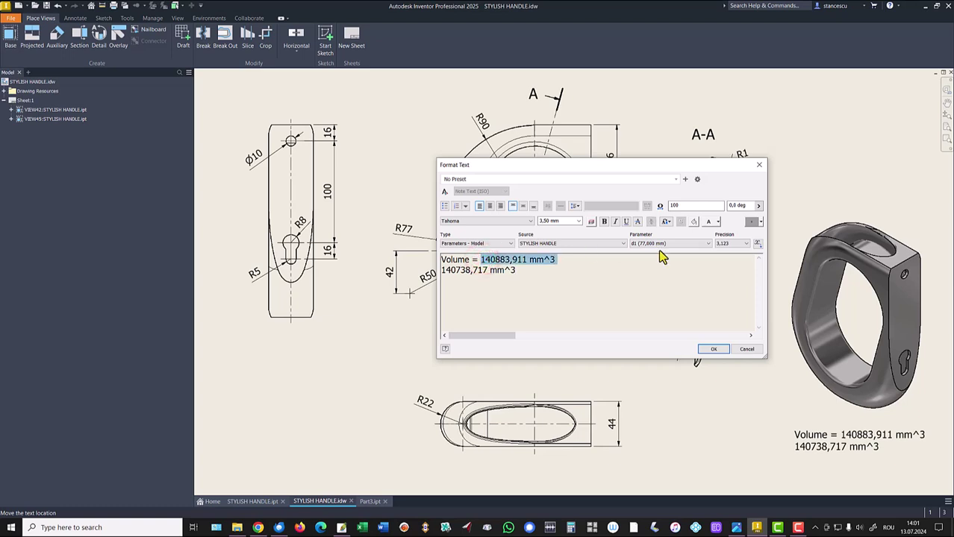
pyautogui.press('Delete')
pyautogui.press('Delete')
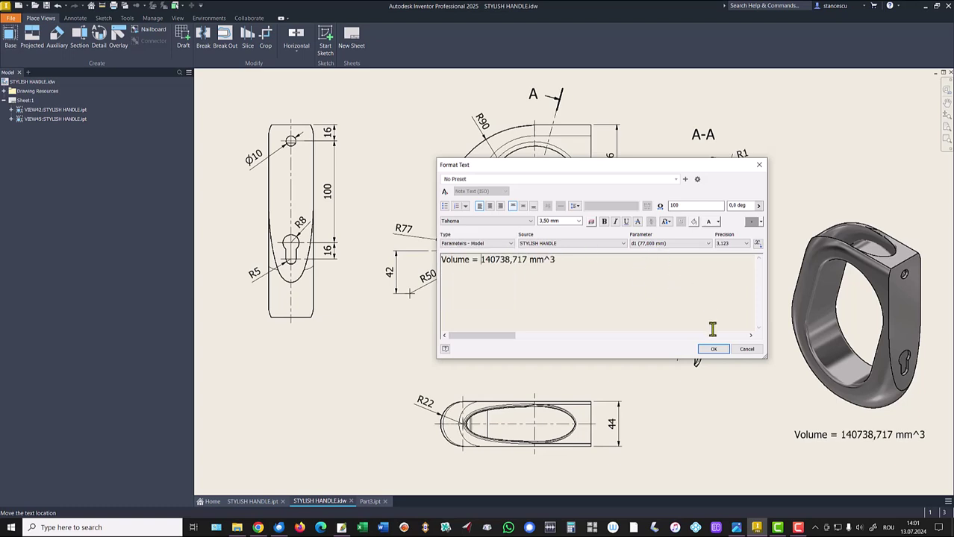
pyautogui.click(714, 348)
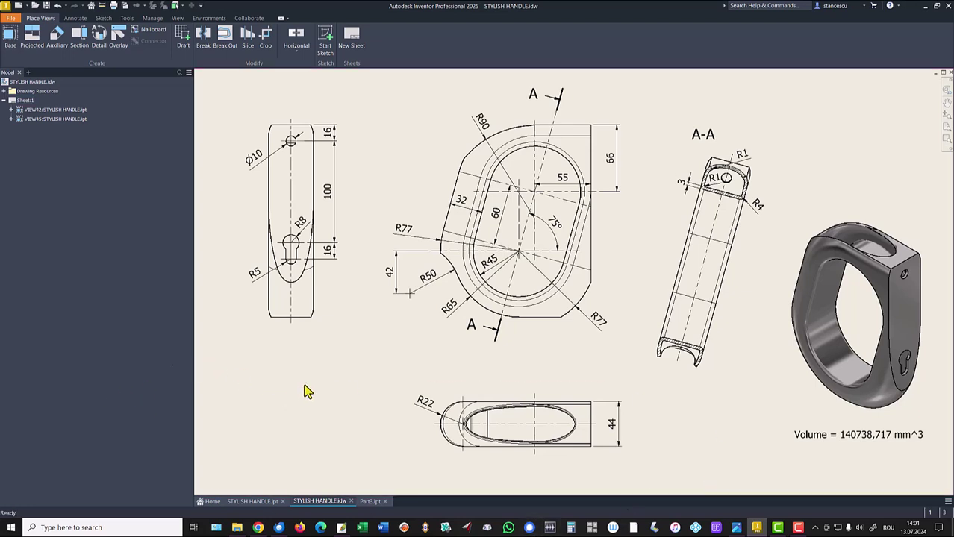
# Return to Part3.ipt and assign the Stainless Steel material to the part
pyautogui.click(365, 503)
pyautogui.click(188, 8)
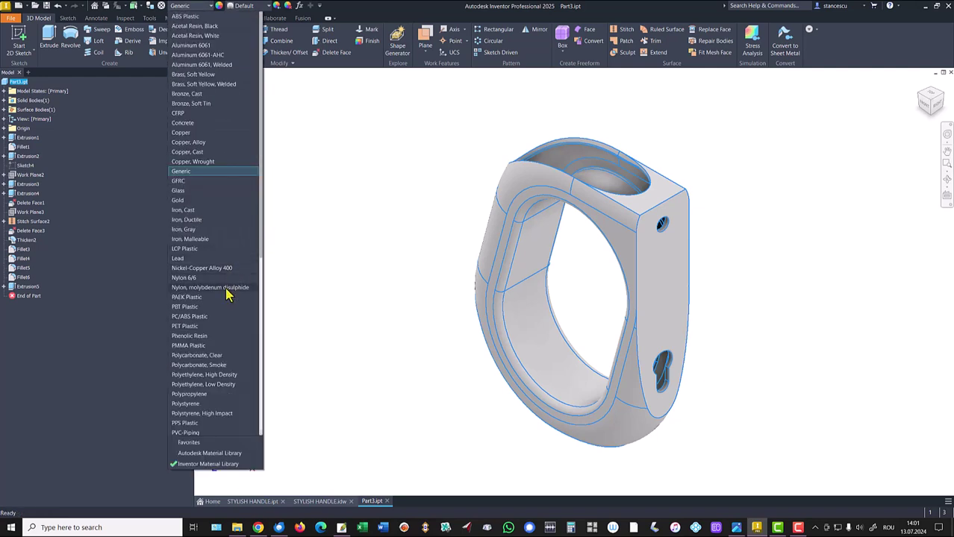
pyautogui.scroll(-7, 228, 295)
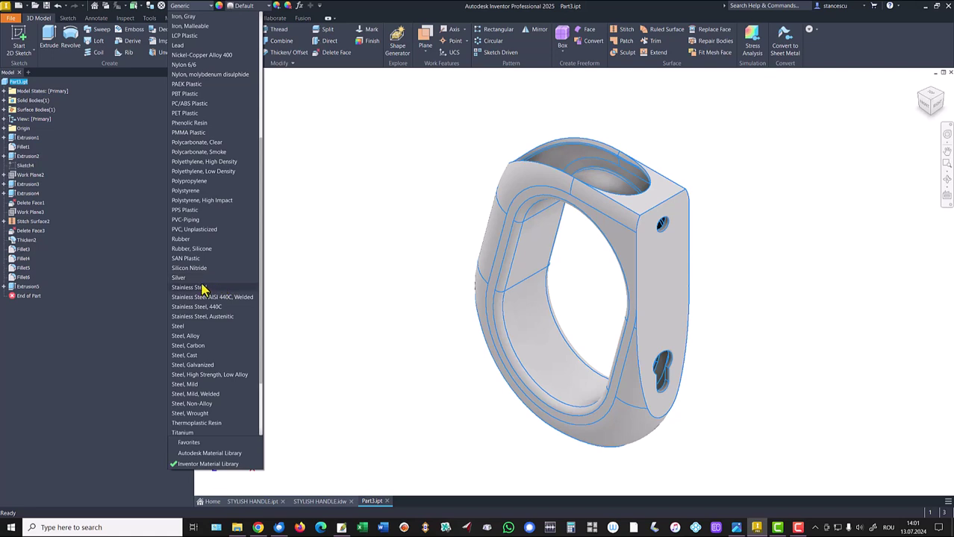
pyautogui.click(190, 287)
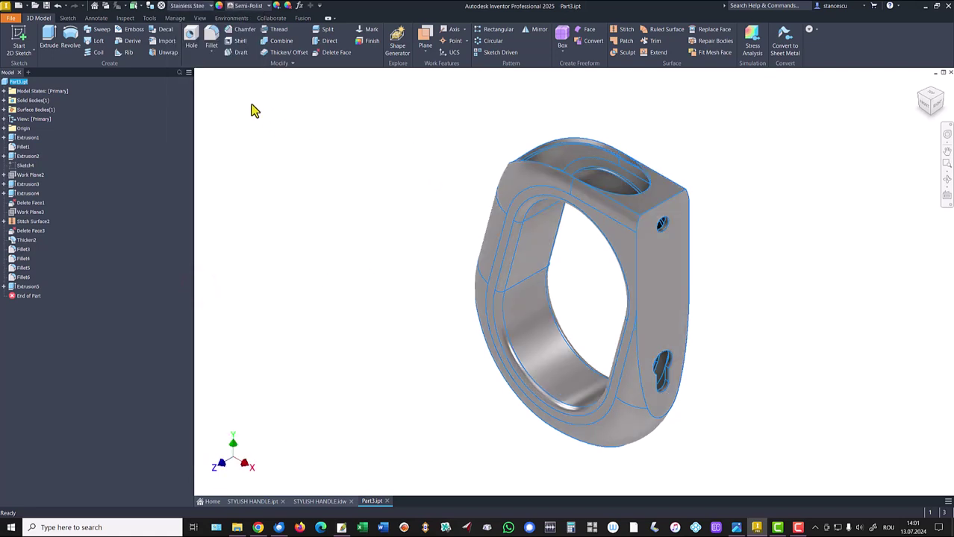
# Set the part's lighting style to Default Lights and its visual style to Shaded
pyautogui.click(200, 18)
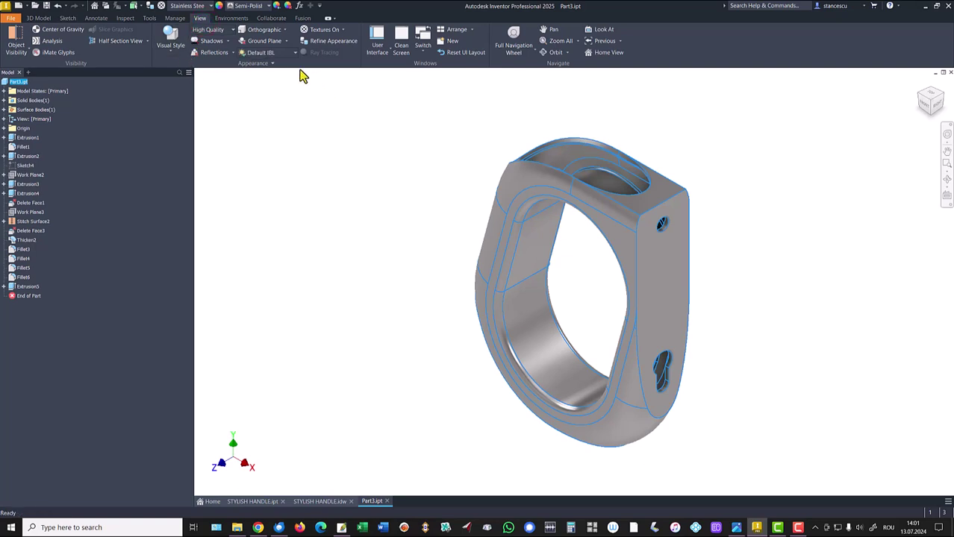
pyautogui.click(265, 53)
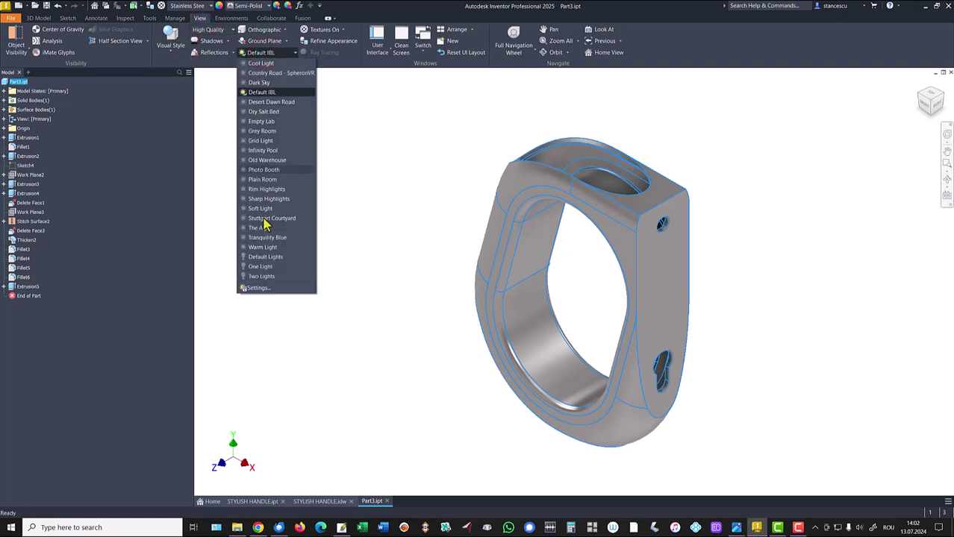
pyautogui.click(269, 257)
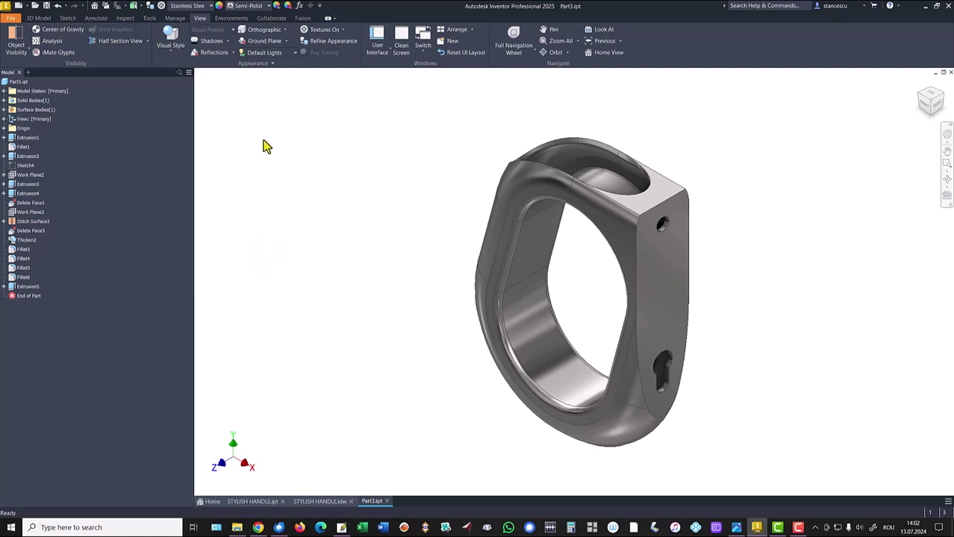
pyautogui.click(170, 55)
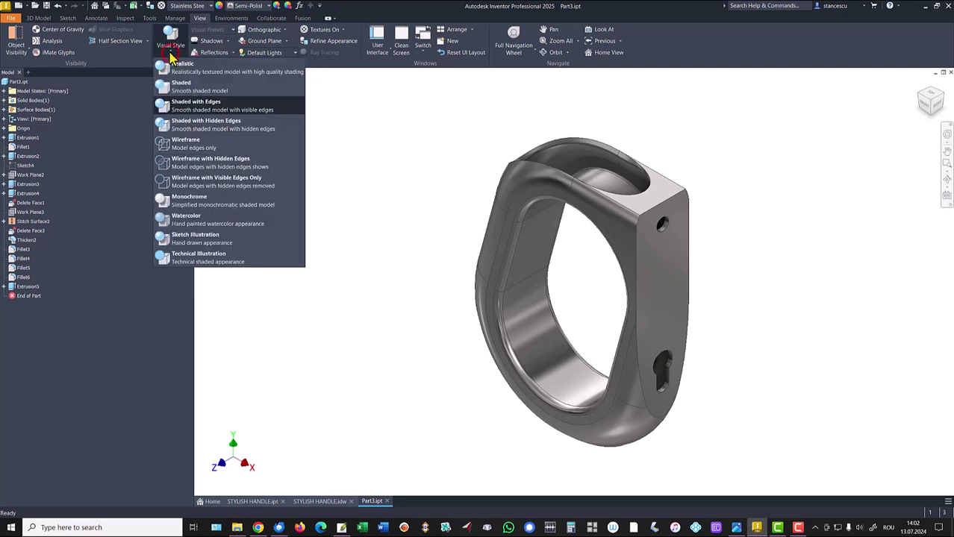
pyautogui.click(179, 85)
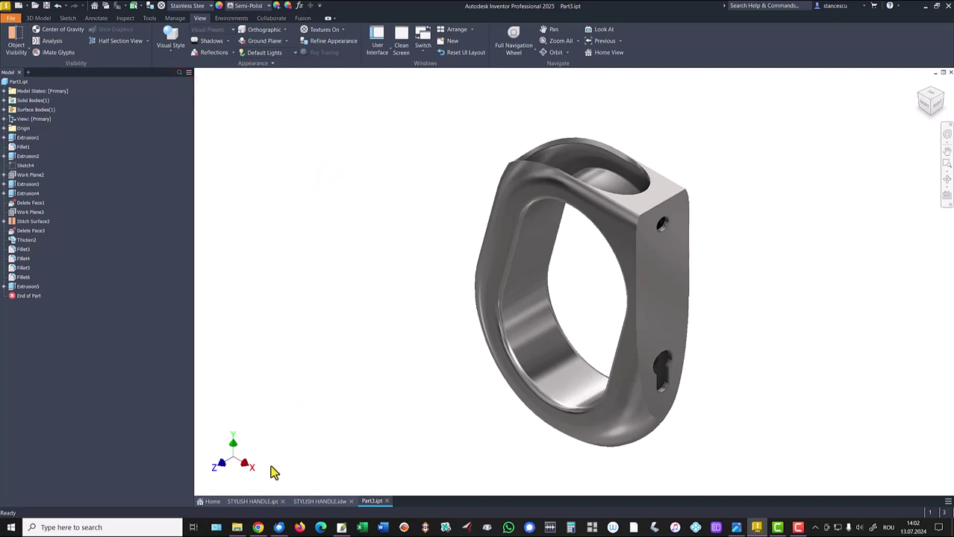
# Compare the finished Part3.ipt with STYLISH HANDLE.ipt and examine section A-A's wall thickness and fillet radii in STYLISH HANDLE.idw
pyautogui.click(256, 502)
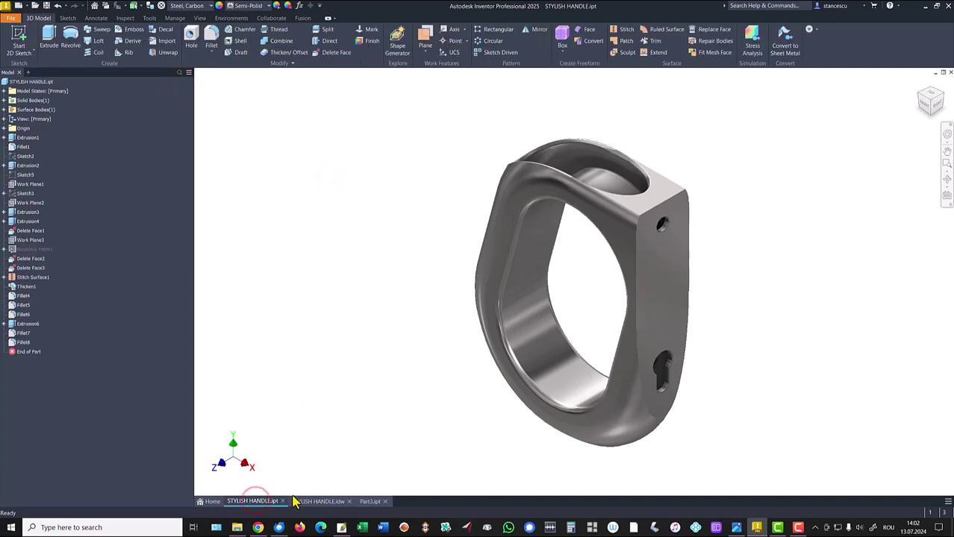
pyautogui.click(370, 503)
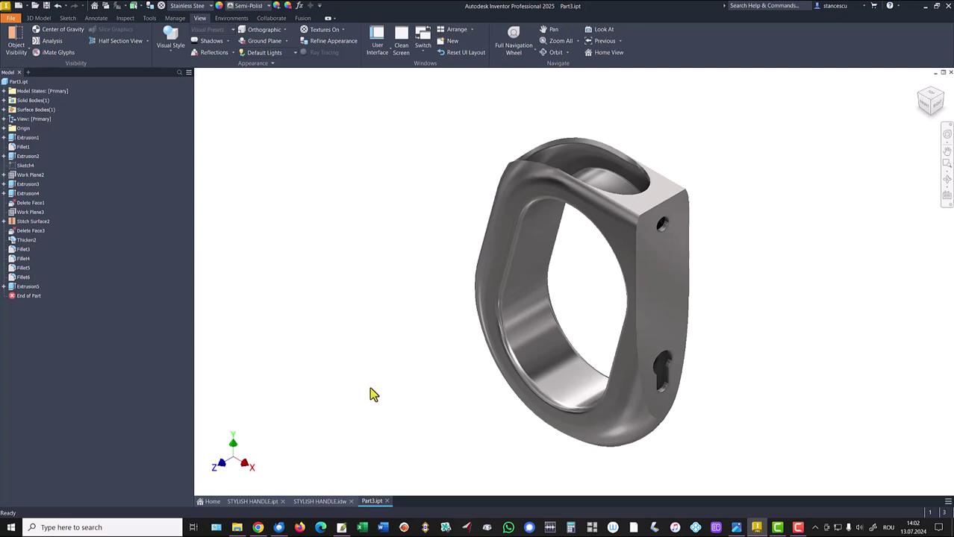
pyautogui.click(317, 504)
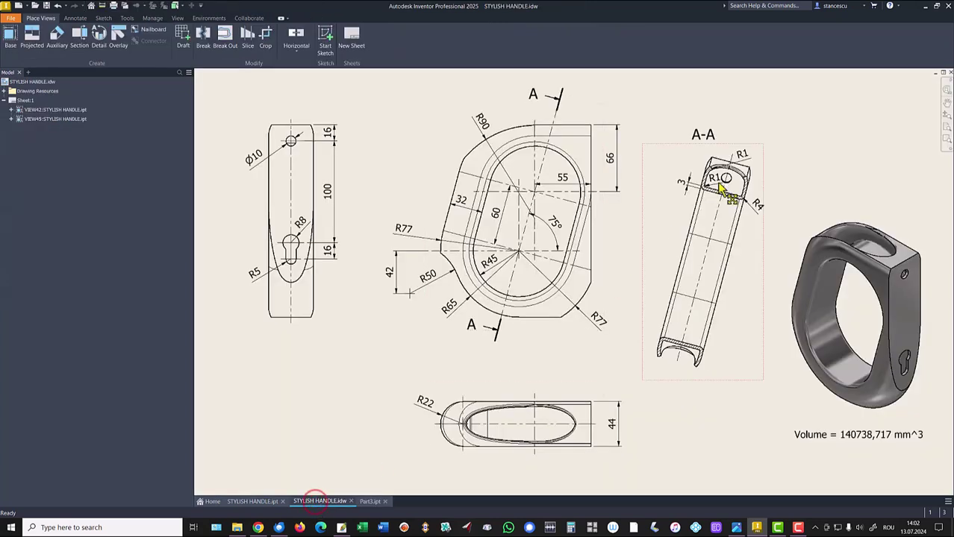
pyautogui.scroll(5, 717, 178)
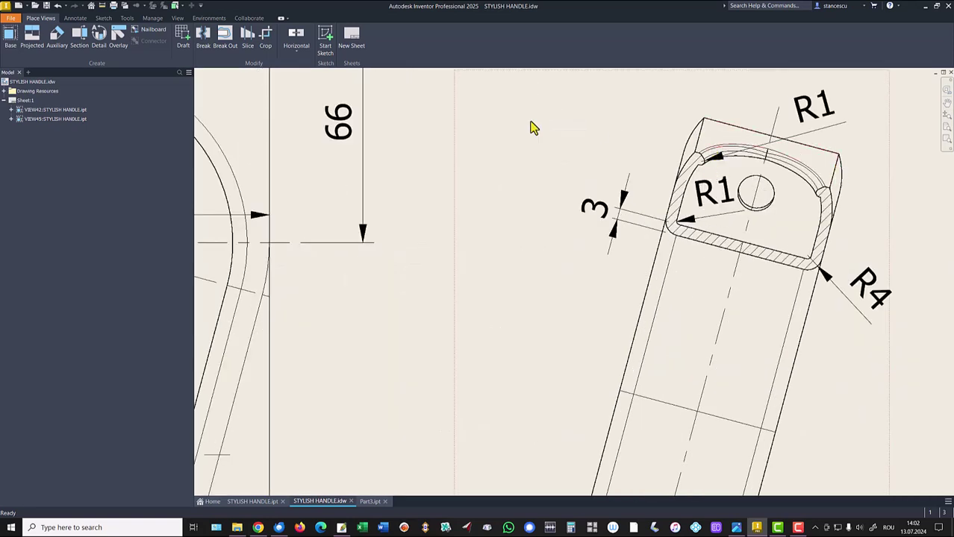
pyautogui.press('Home')
pyautogui.press('Num_Lock')
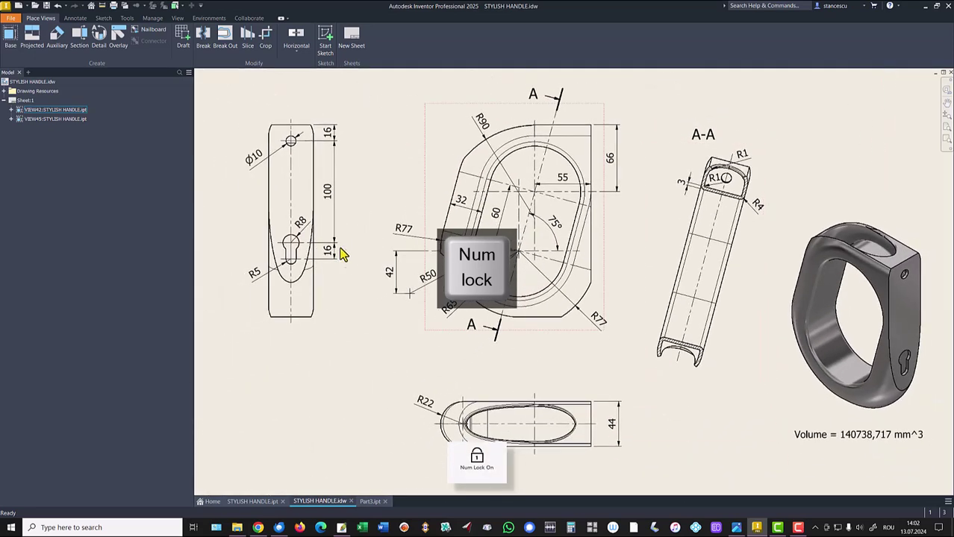
pyautogui.click(330, 380)
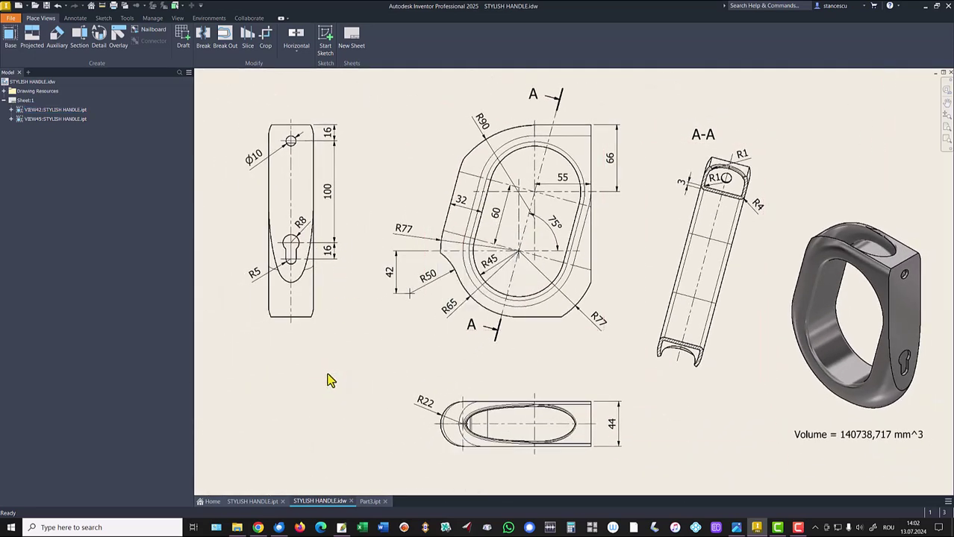
pyautogui.click(374, 504)
pyautogui.click(319, 254)
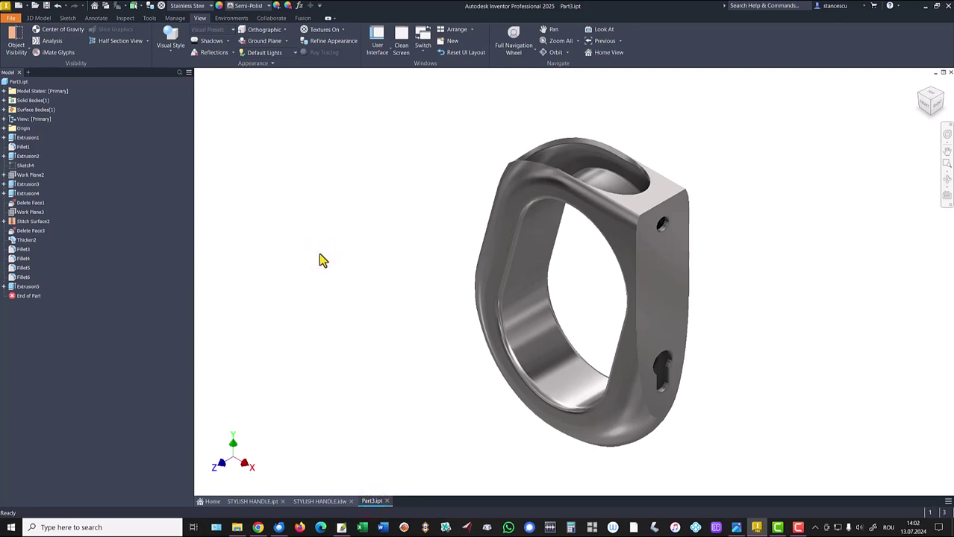